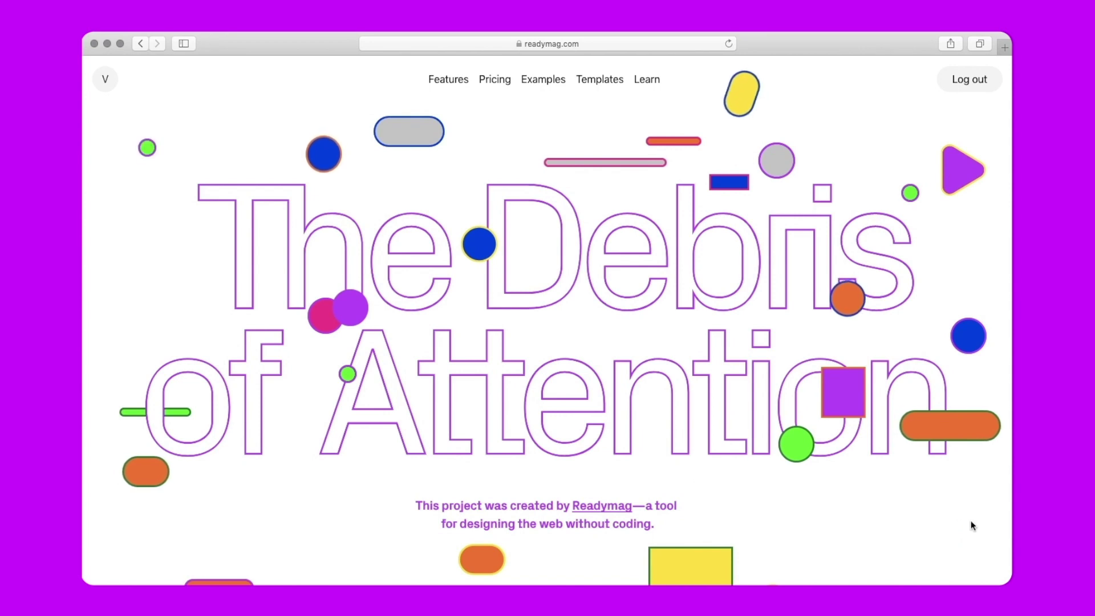
# Scroll past the outlined title and intro paragraph to the '01 Semantic overload' section.
pyautogui.scroll(-5, 970, 520)
pyautogui.scroll(-6, 970, 520)
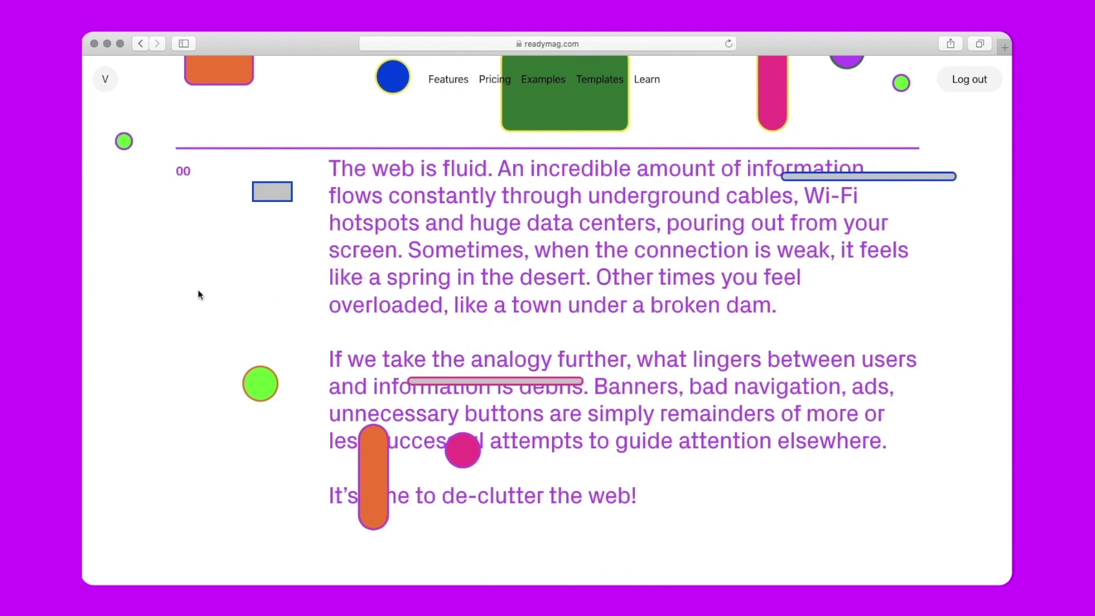
pyautogui.scroll(-1, 118, 510)
pyautogui.scroll(-10, 121, 510)
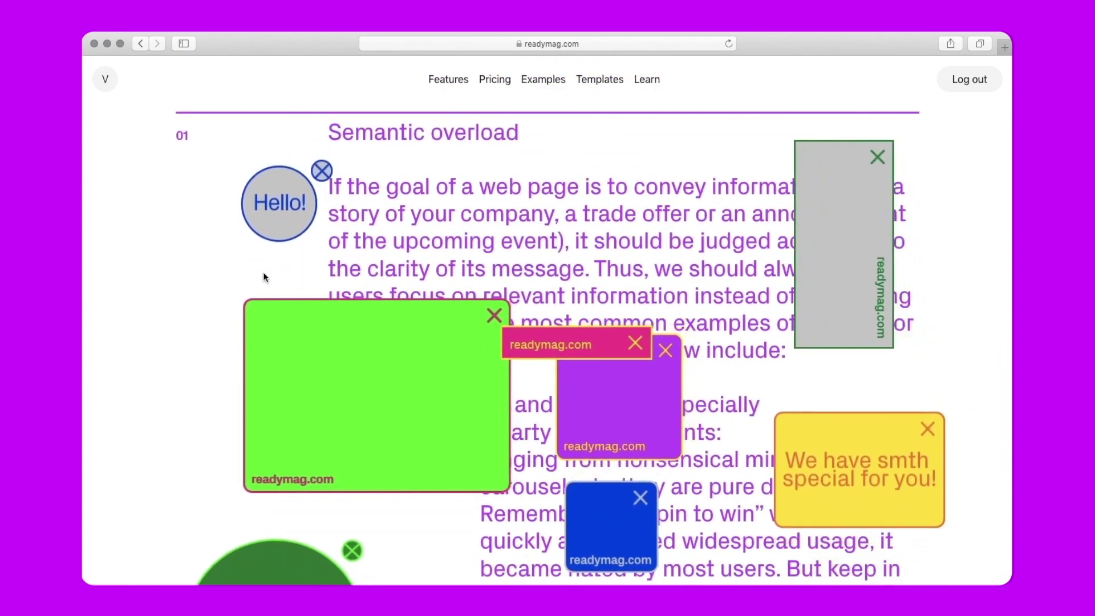
# Close the green, red, yellow, pink, blue and 'Look at me!' pop-up ads.
pyautogui.click(485, 315)
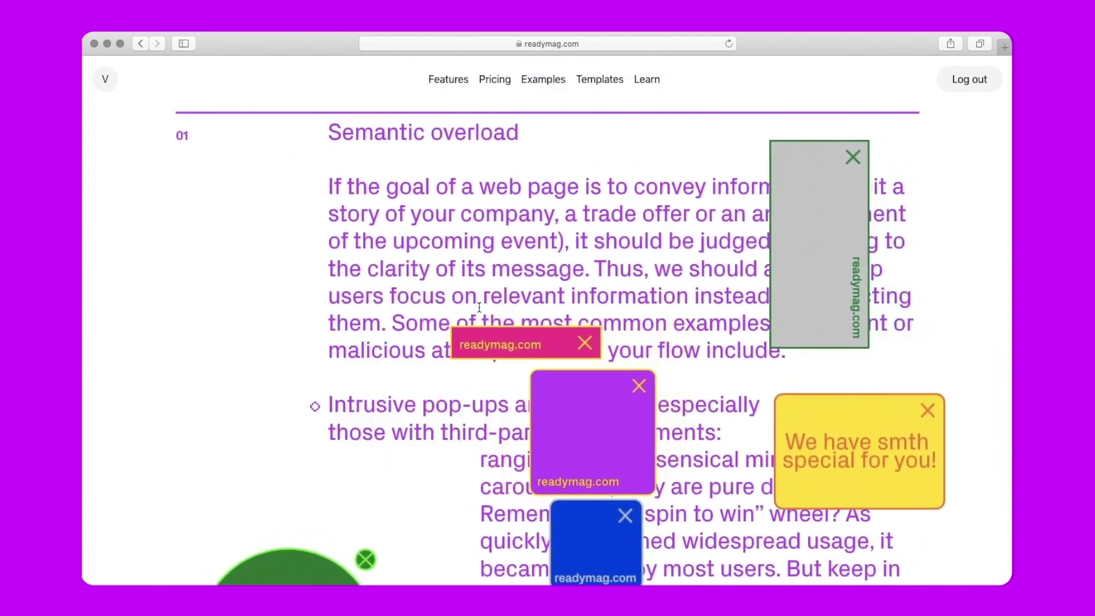
pyautogui.click(567, 341)
pyautogui.scroll(-7, 568, 341)
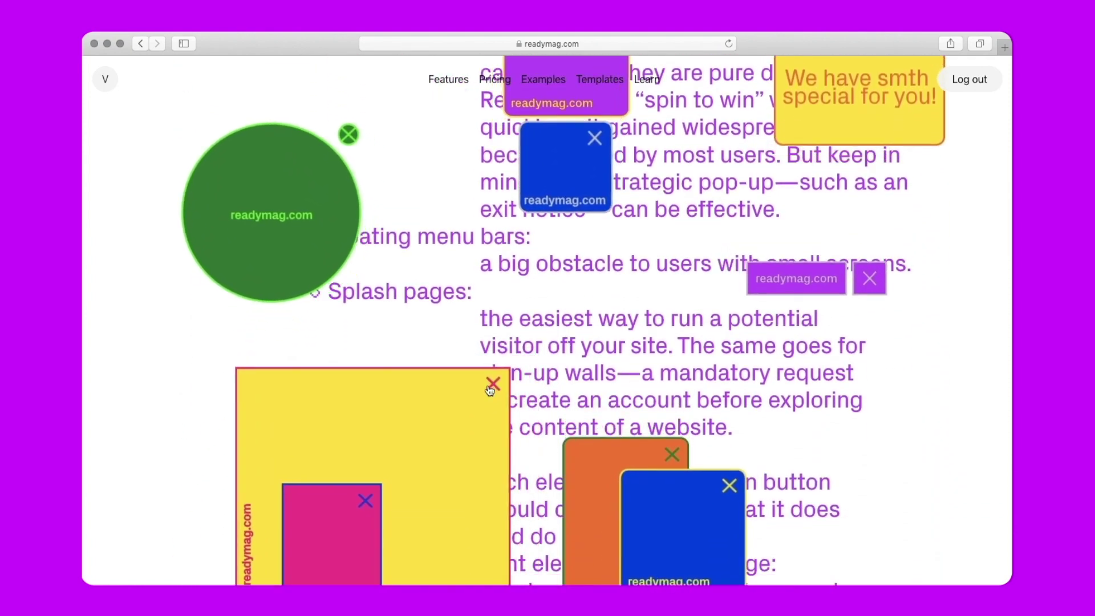
pyautogui.click(507, 377)
pyautogui.click(363, 503)
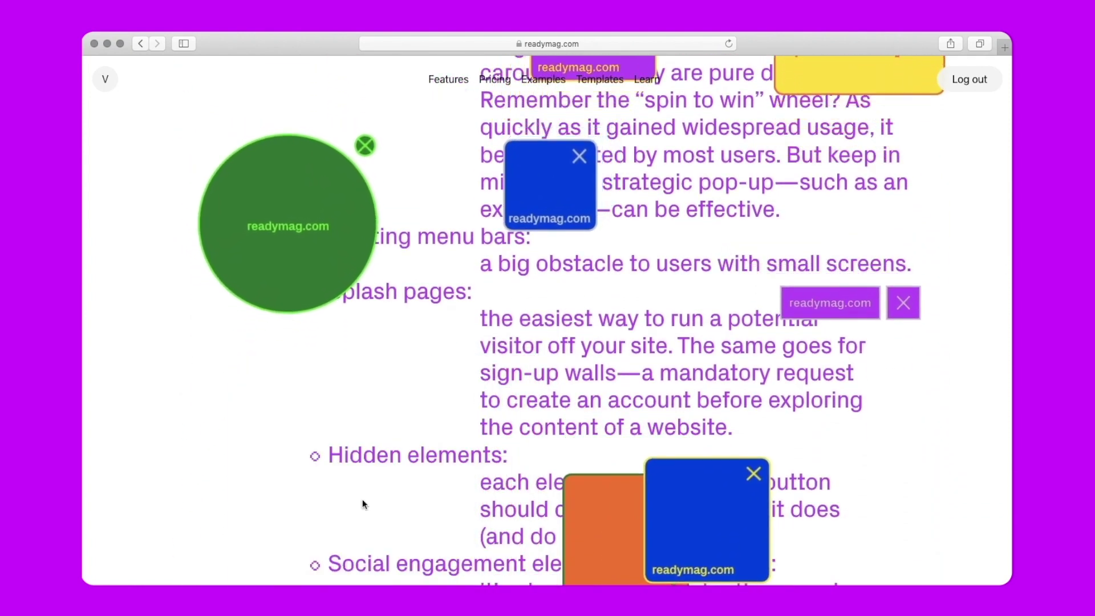
pyautogui.click(771, 466)
pyautogui.scroll(-5, 770, 465)
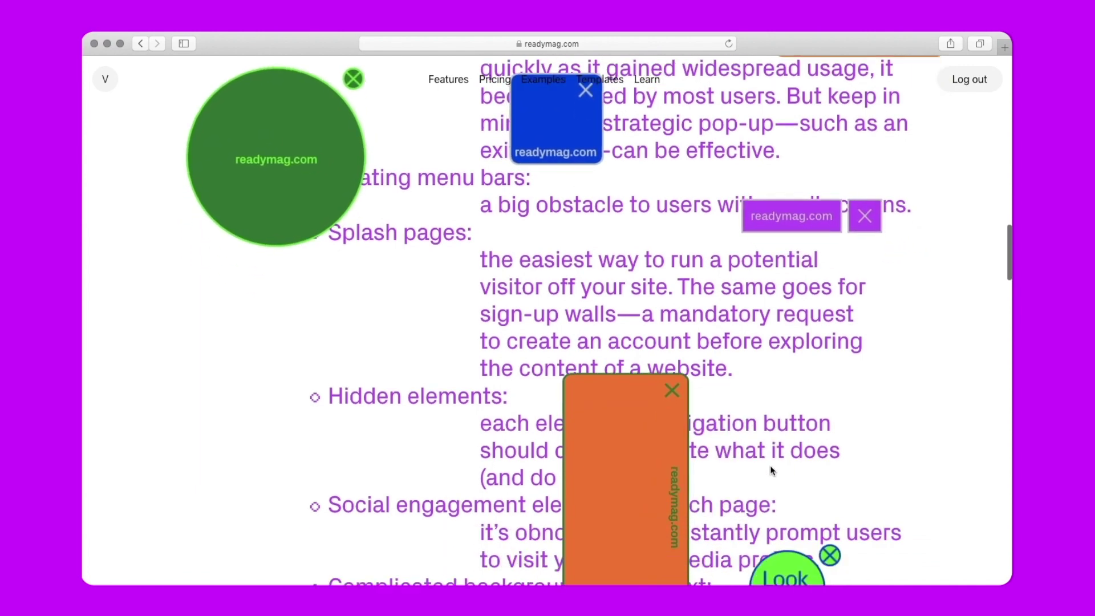
pyautogui.click(861, 346)
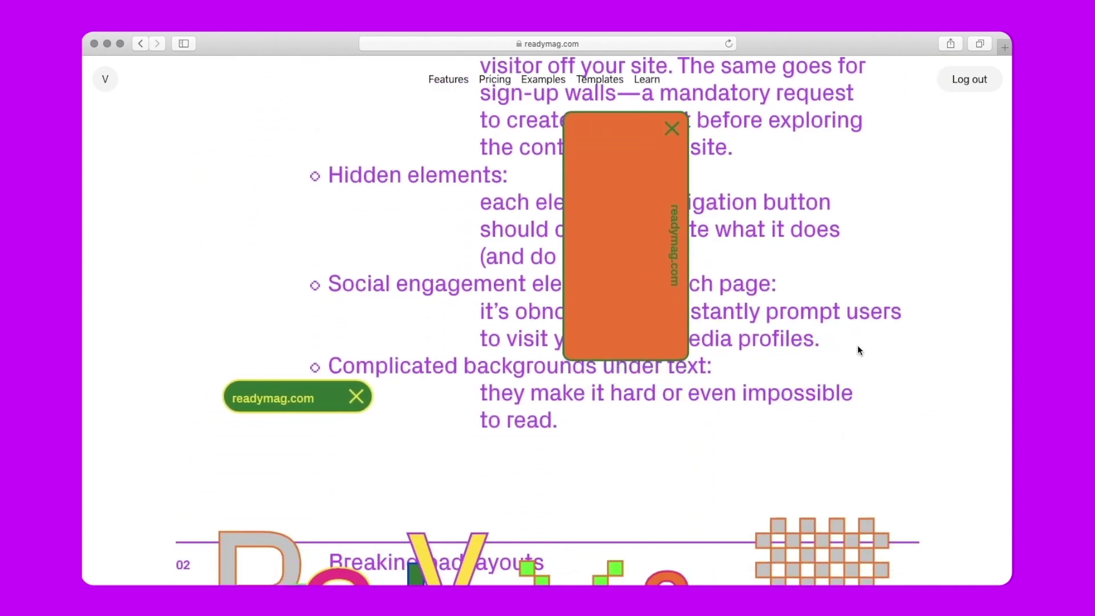
# Scroll through sections 02 and 03 to '04 Animation hell', then start a blank editor page.
pyautogui.scroll(-4, 963, 442)
pyautogui.scroll(-4, 963, 438)
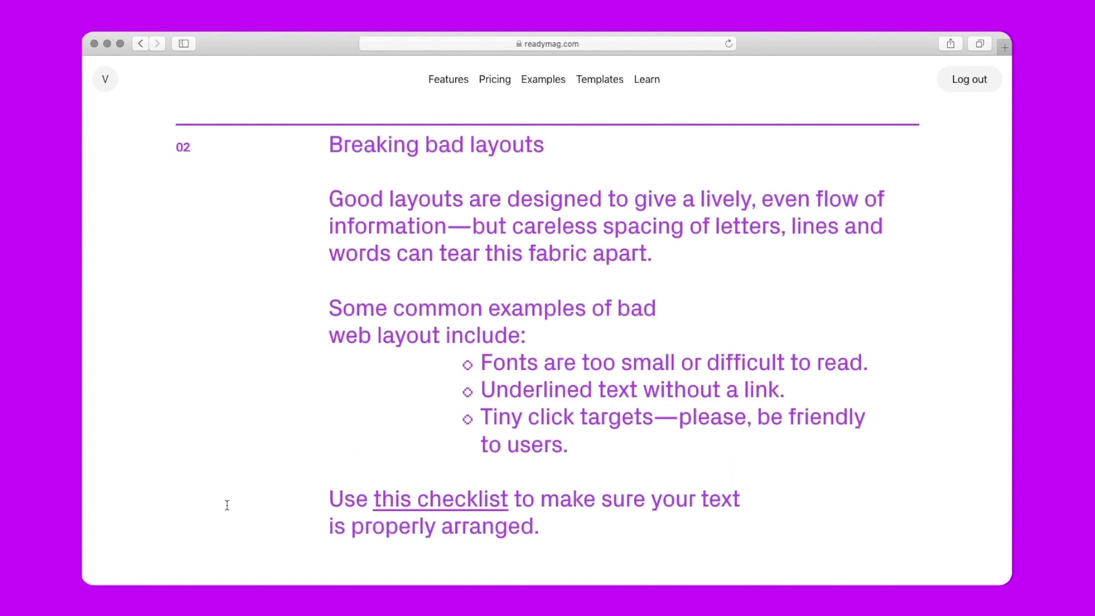
pyautogui.scroll(-10, 101, 485)
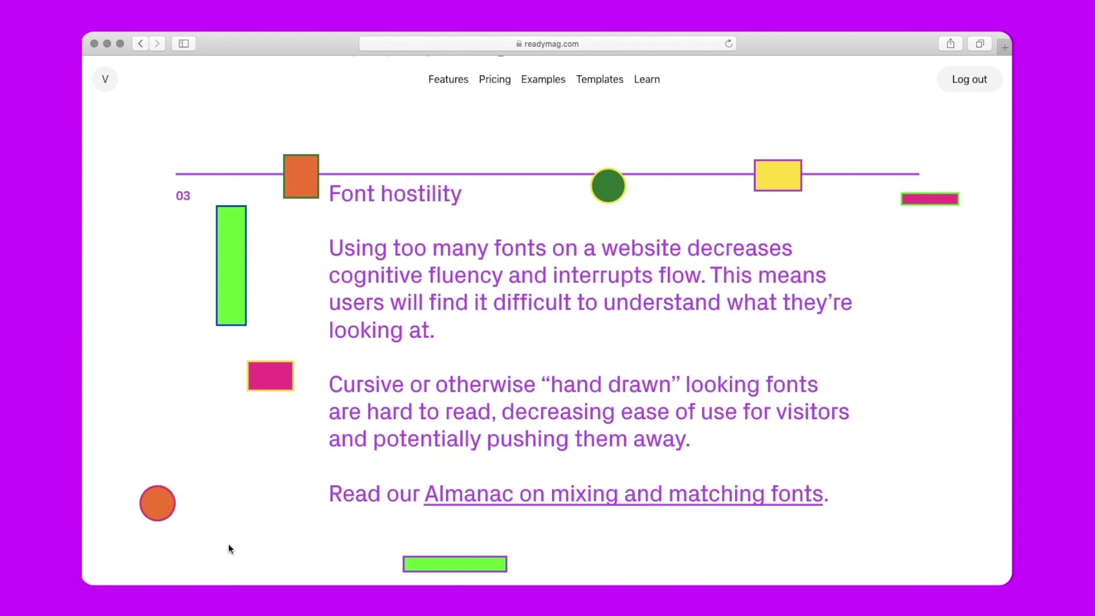
pyautogui.scroll(-5, 101, 539)
pyautogui.scroll(-6, 102, 539)
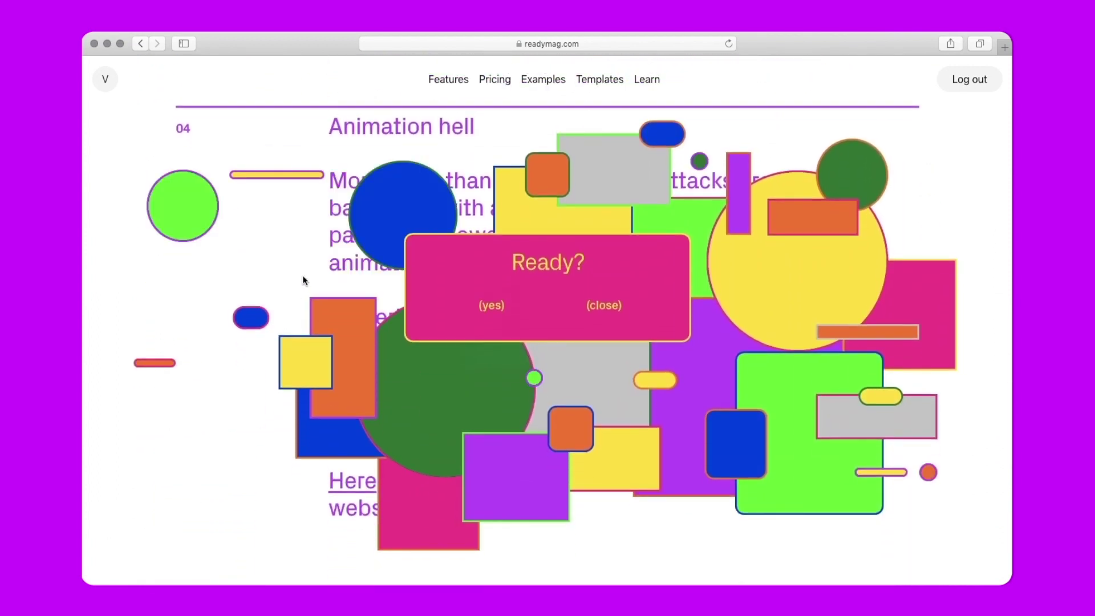
pyautogui.click(491, 305)
# Add a 12-column grid with 20 px gutters and show element size readouts.
pyautogui.click(182, 556)
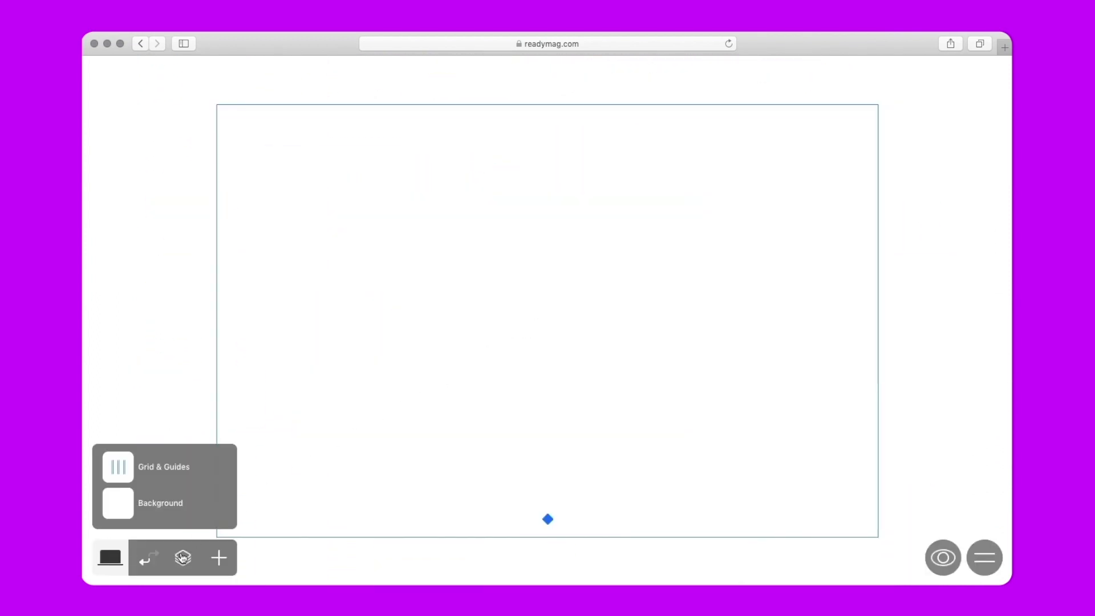
pyautogui.click(122, 467)
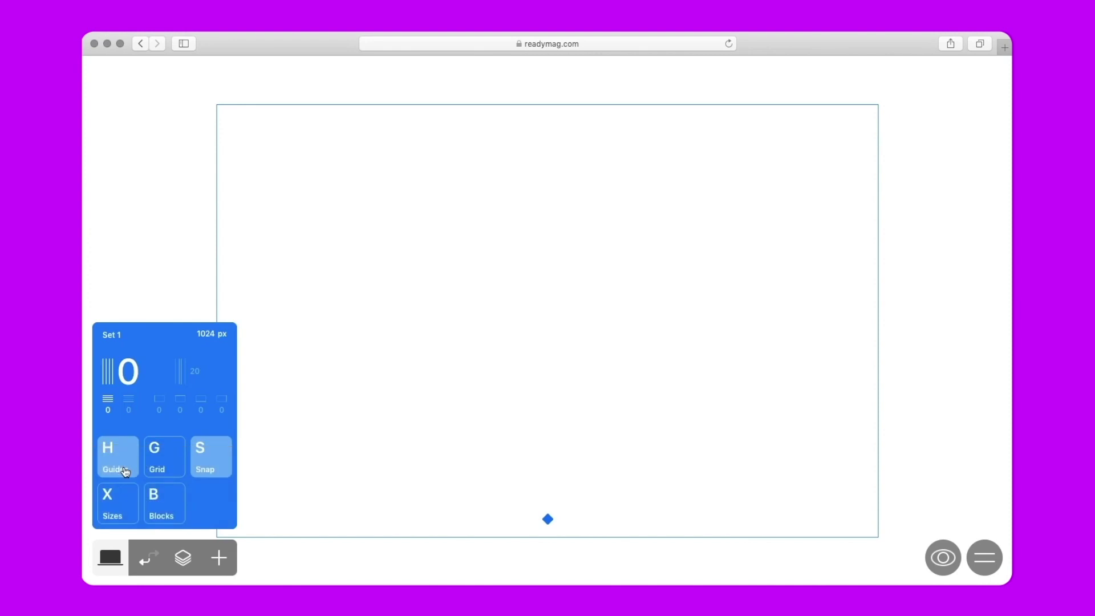
pyautogui.click(116, 337)
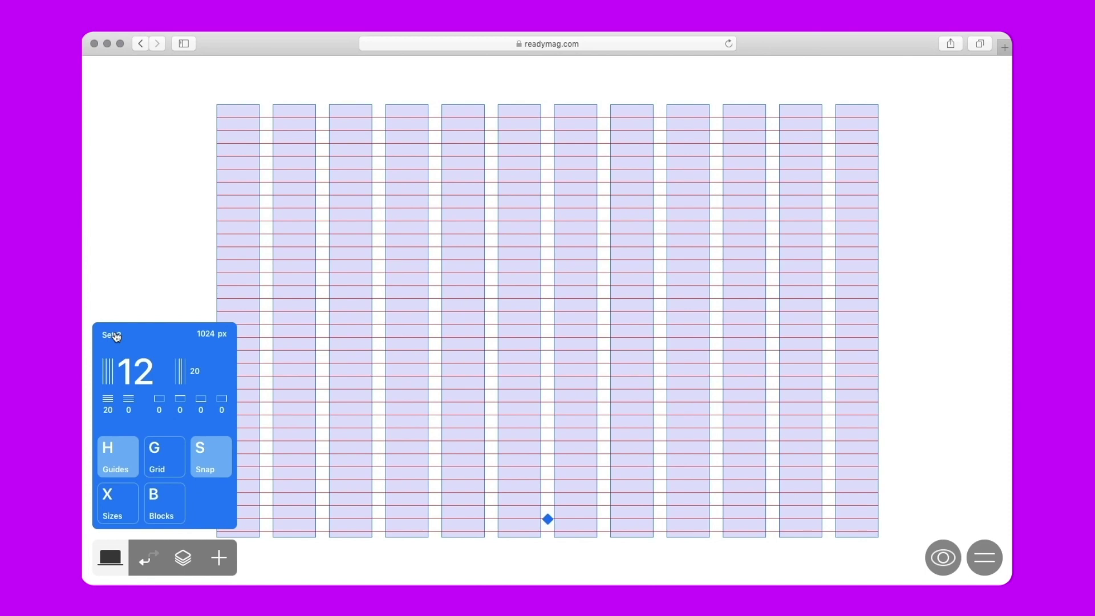
pyautogui.click(114, 506)
# Set the page height to 1170 px.
pyautogui.moveTo(546, 518)
pyautogui.click(545, 499)
pyautogui.write('1170')
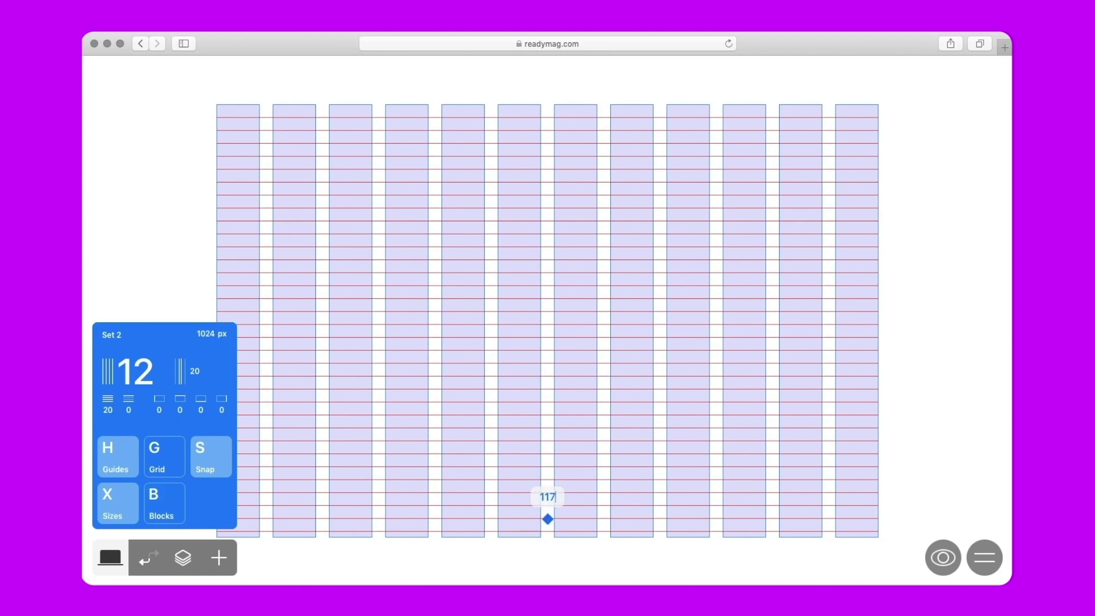
pyautogui.press('Return')
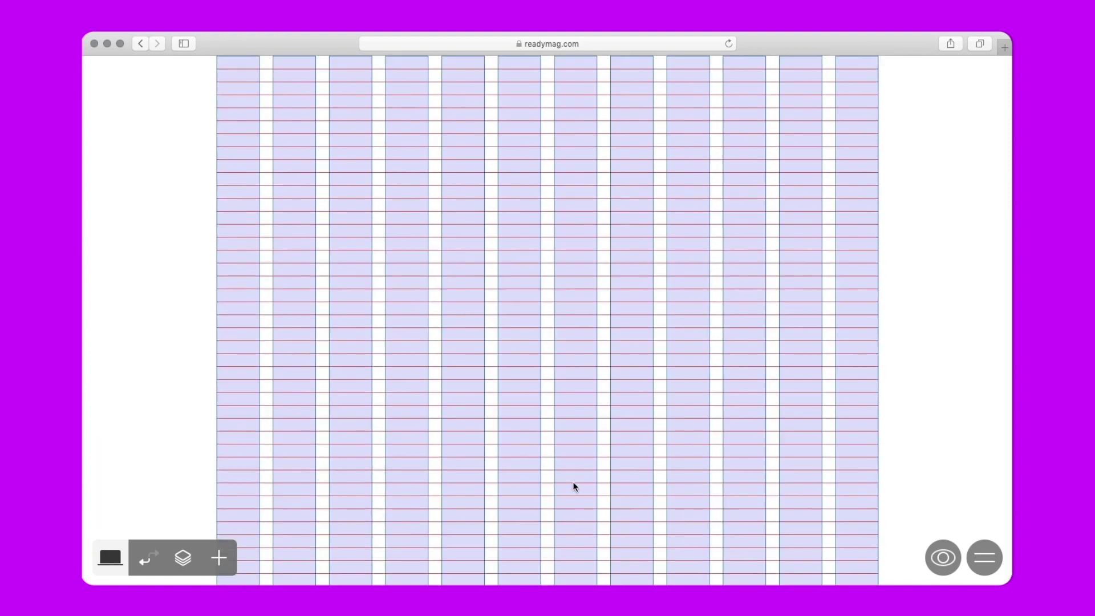
pyautogui.click(983, 564)
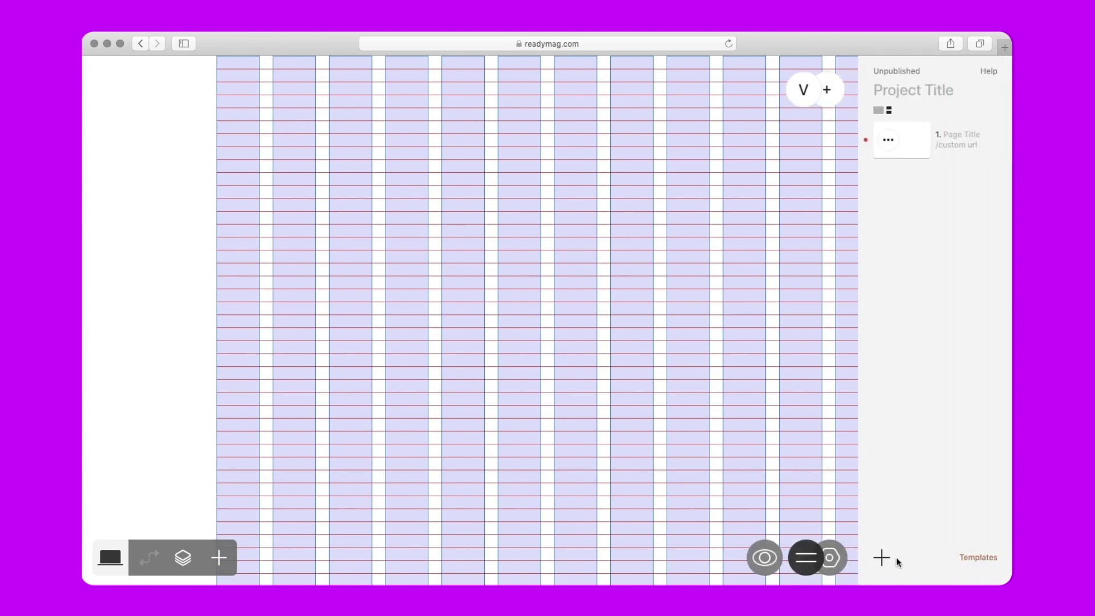
# In Viewer settings, scale layouts up to 3600 px and hide arrows, menu, share button and counter.
pyautogui.click(833, 559)
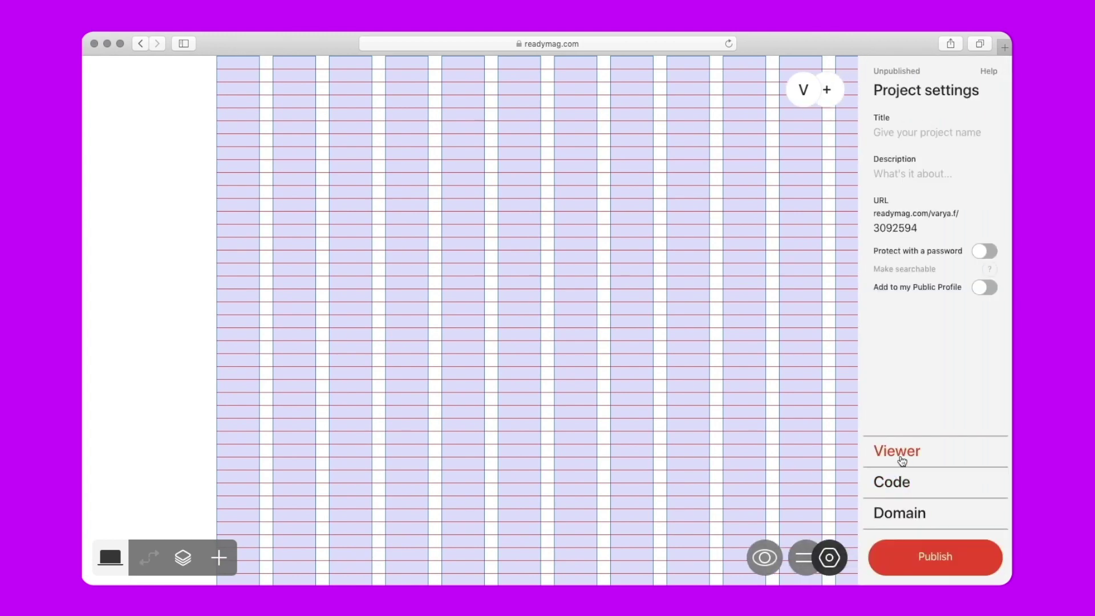
pyautogui.click(900, 456)
pyautogui.click(952, 194)
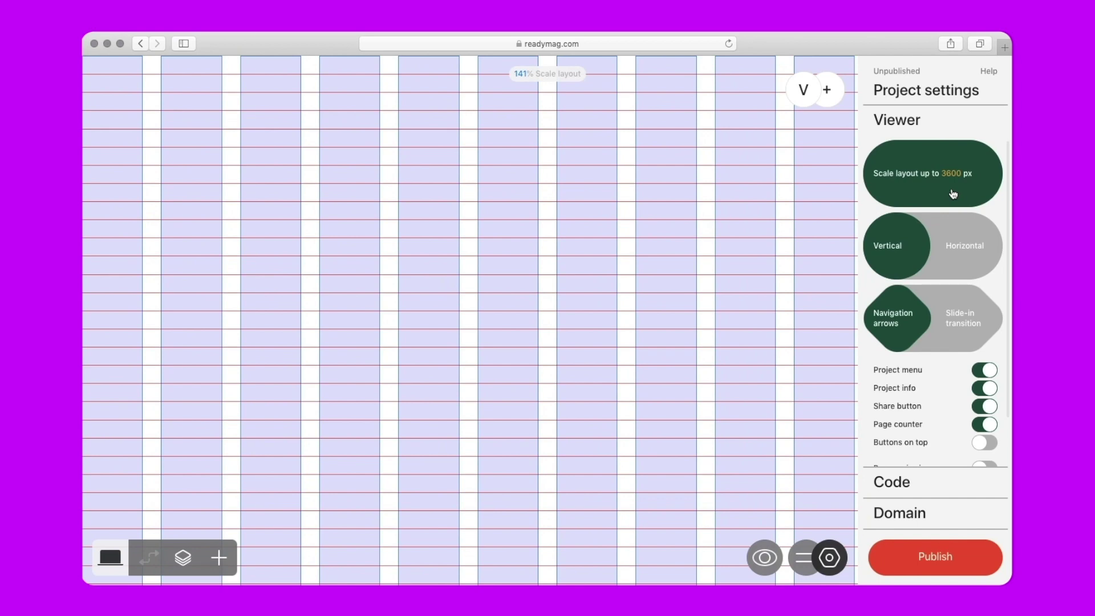
pyautogui.click(906, 311)
pyautogui.click(984, 369)
pyautogui.click(985, 406)
pyautogui.click(985, 424)
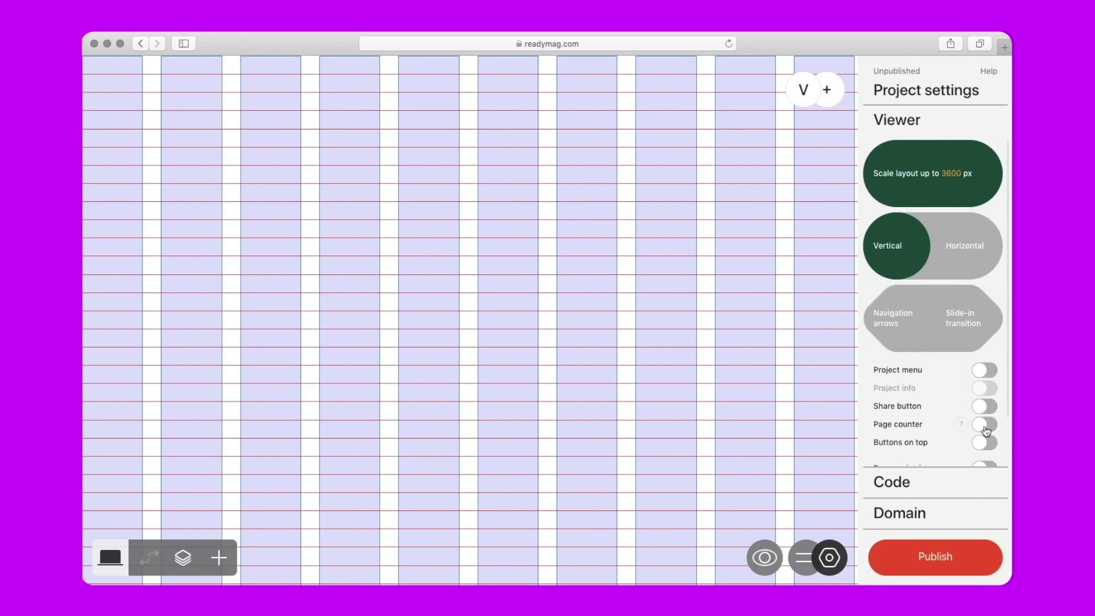
pyautogui.click(679, 441)
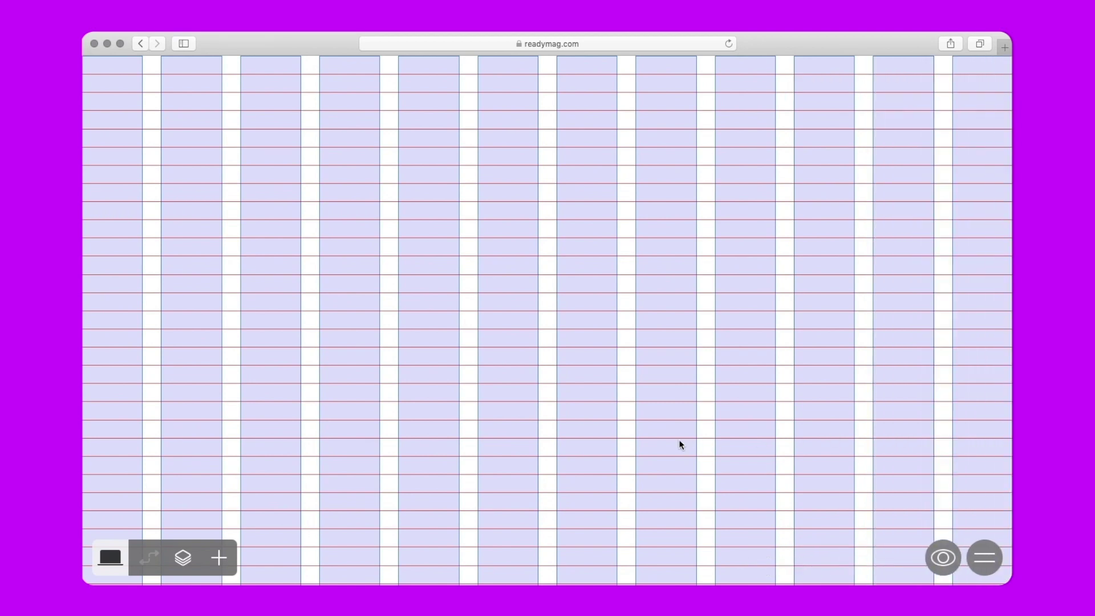
# Add the outlined 'The' picture, enlarge it and place it at the upper left.
pyautogui.click(220, 557)
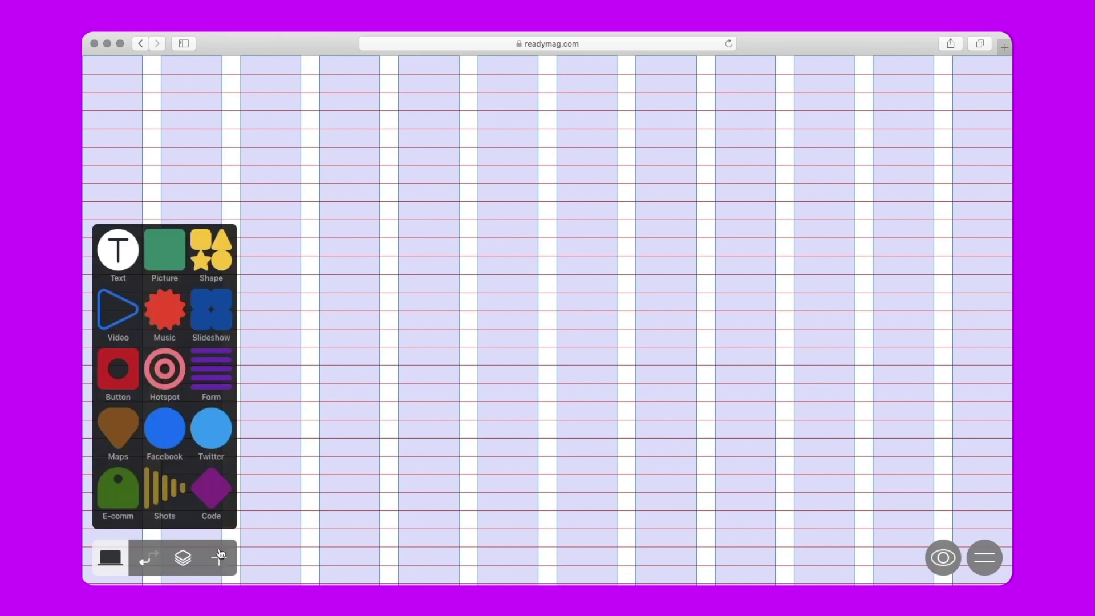
pyautogui.click(170, 259)
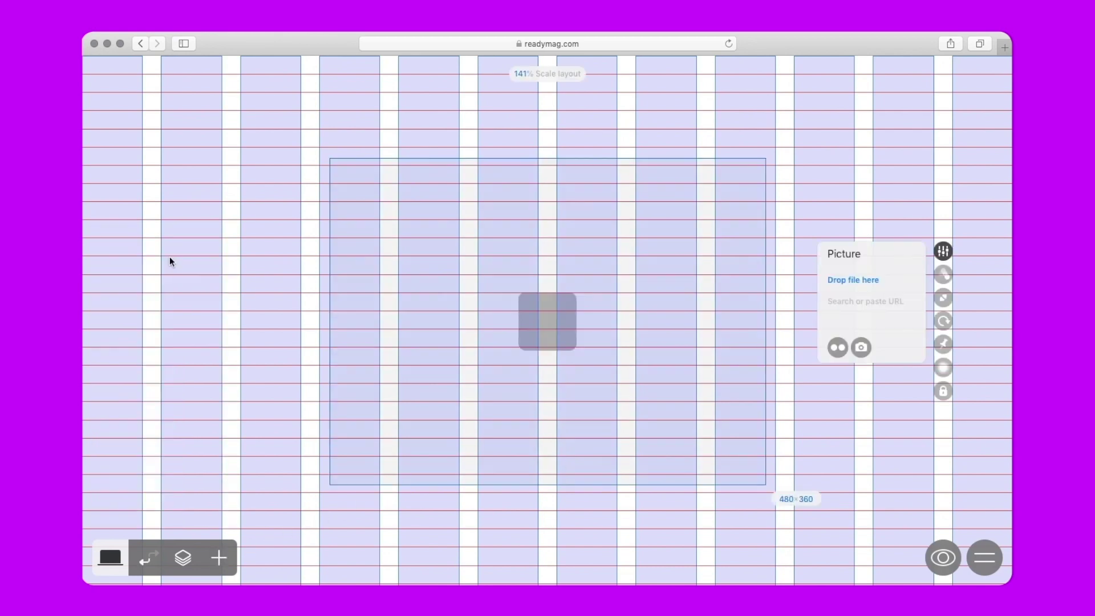
pyautogui.click(855, 280)
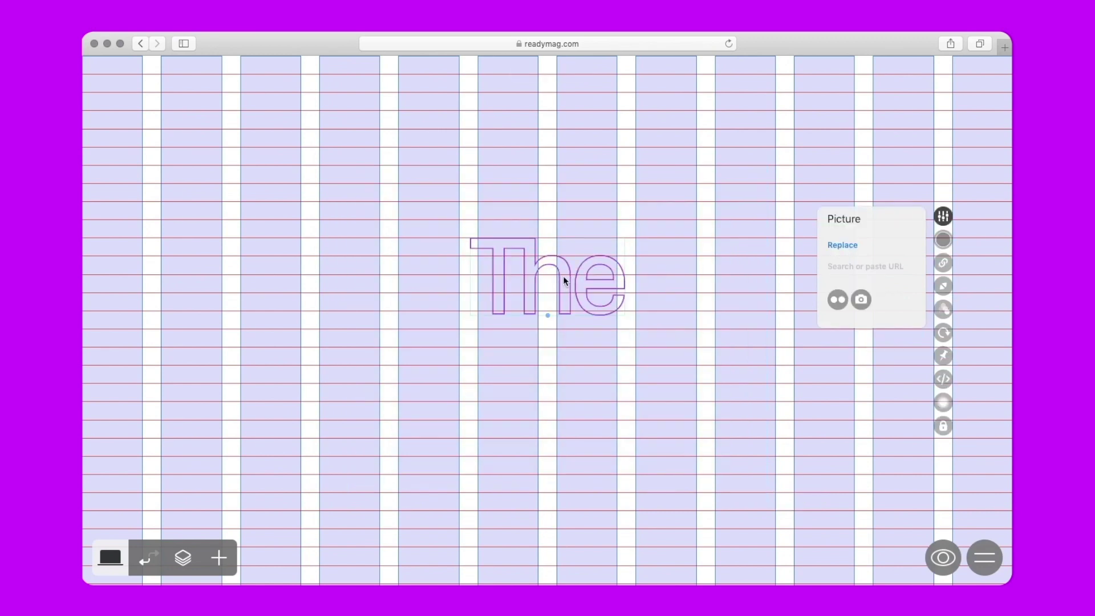
pyautogui.moveTo(547, 314); pyautogui.dragTo(551, 364)
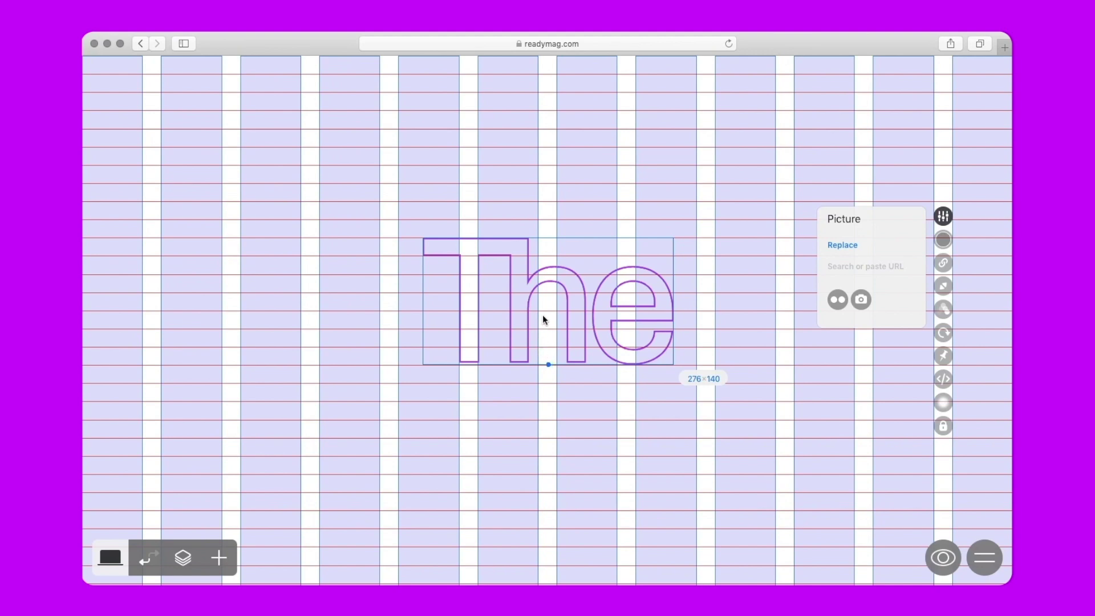
pyautogui.moveTo(541, 306); pyautogui.dragTo(318, 252)
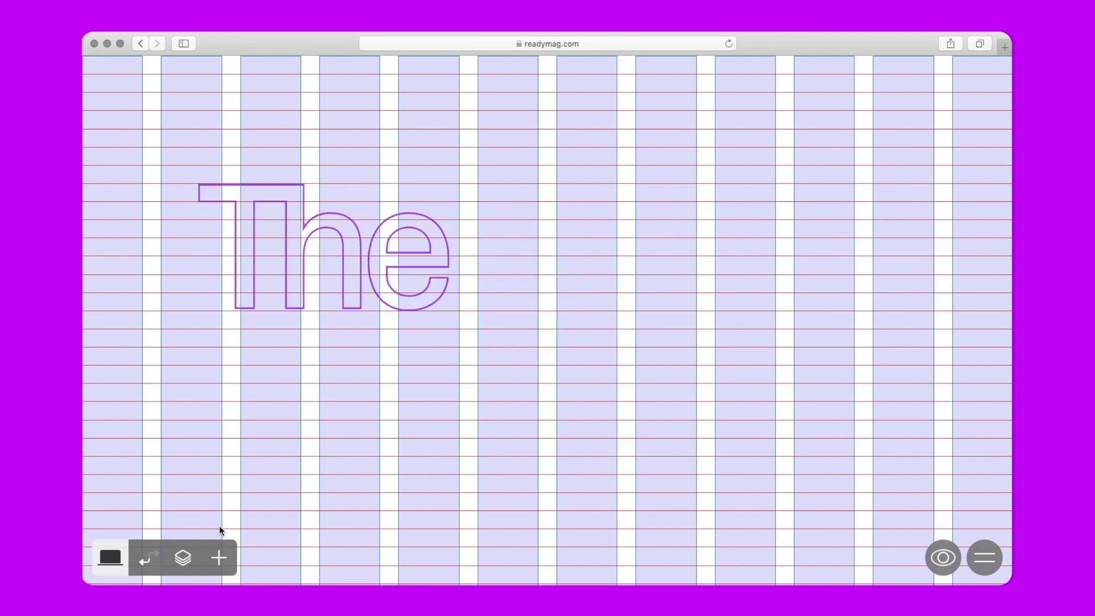
# Add the outlined 'Debris' picture level with 'The', sized to match it.
pyautogui.click(219, 557)
pyautogui.click(164, 251)
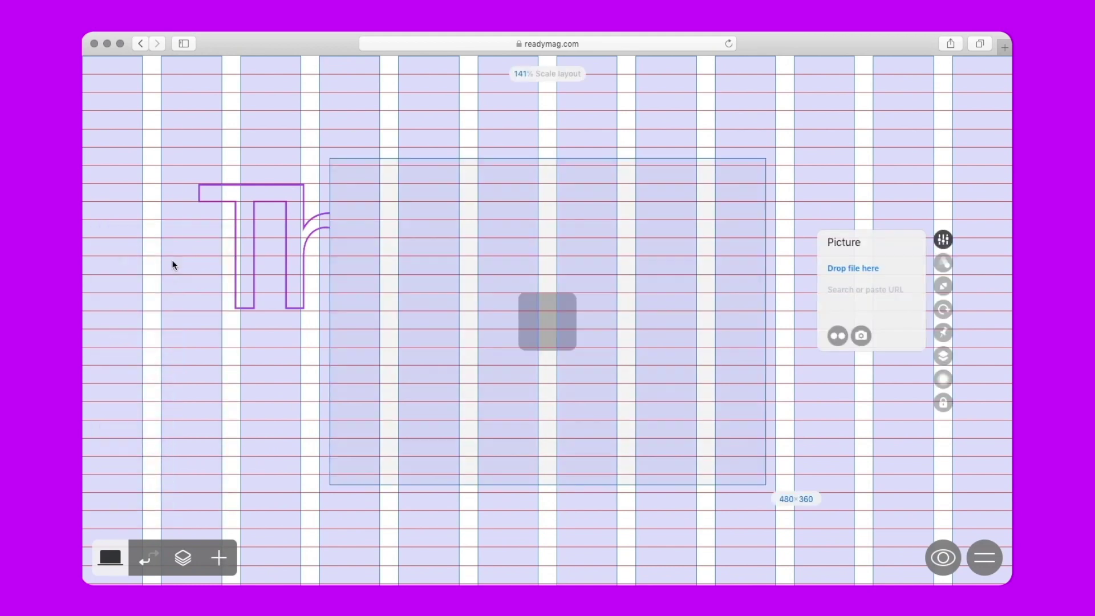
pyautogui.click(856, 267)
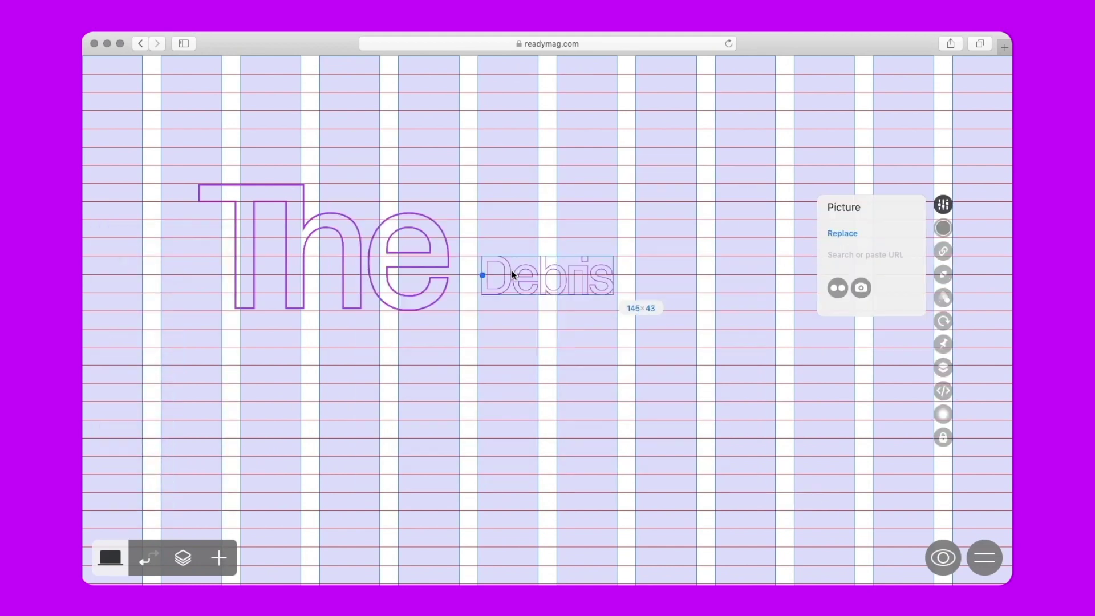
pyautogui.moveTo(513, 275); pyautogui.dragTo(509, 204)
pyautogui.moveTo(612, 225); pyautogui.dragTo(829, 317)
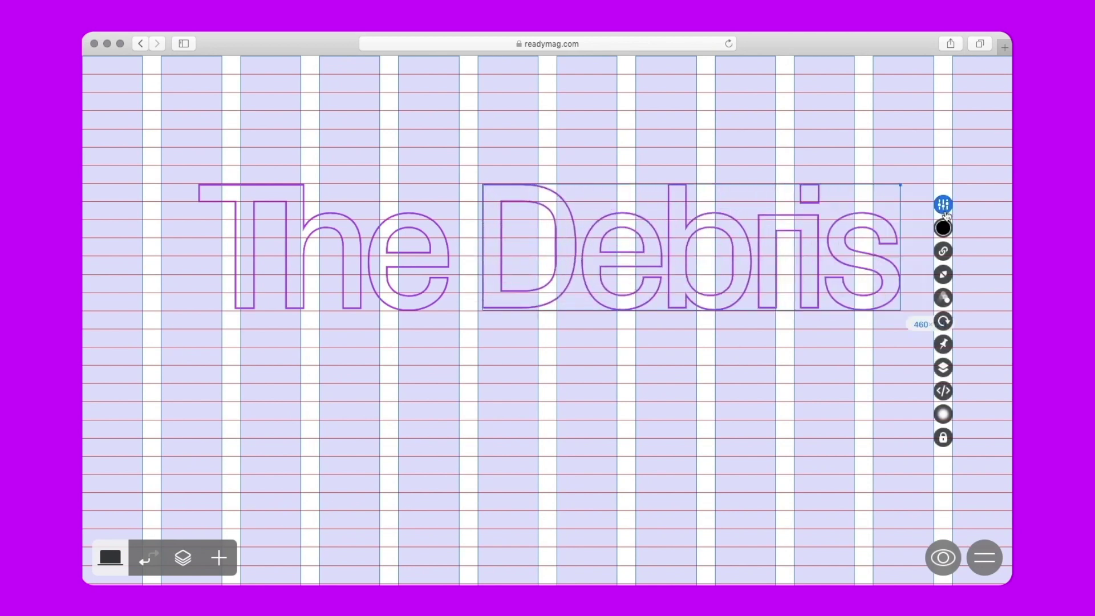
pyautogui.moveTo(901, 310); pyautogui.dragTo(913, 310)
pyautogui.click(829, 384)
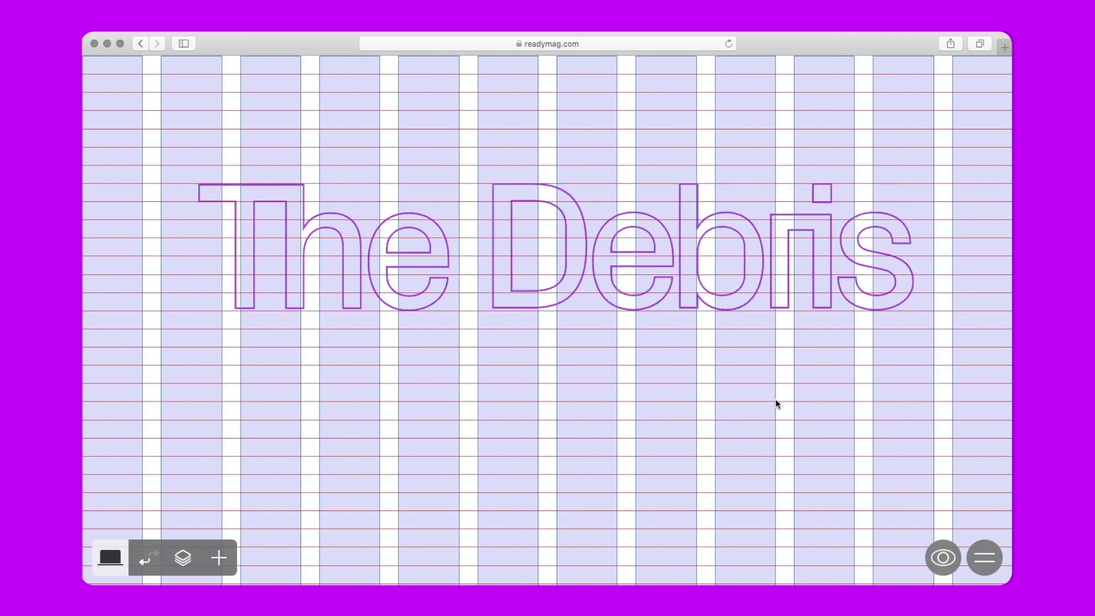
pyautogui.click(222, 570)
# Add the outlined 'of' picture under the start of the title.
pyautogui.click(163, 248)
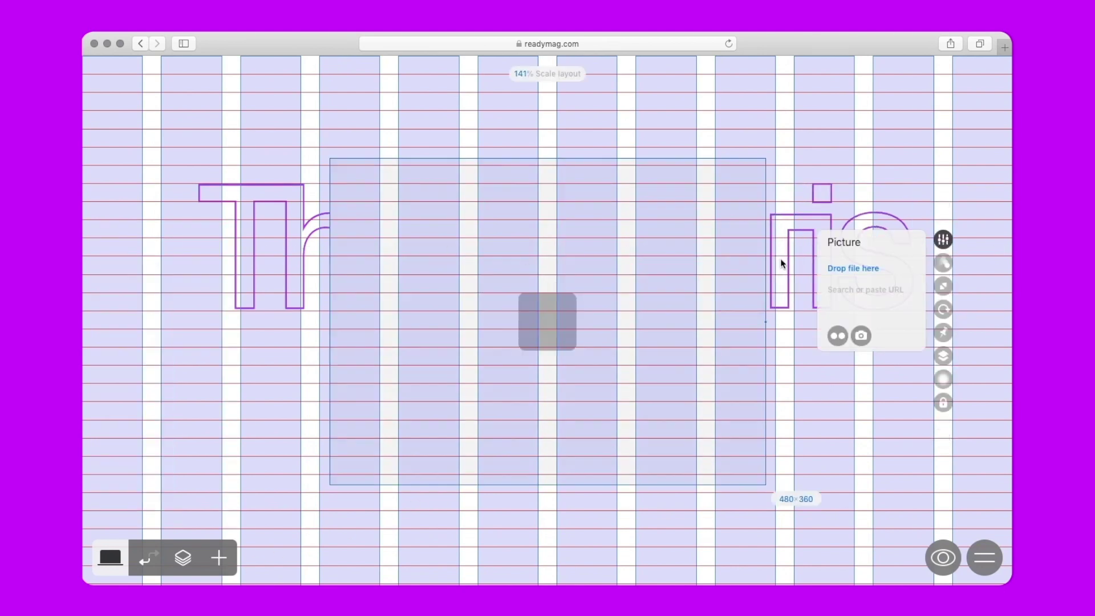
pyautogui.click(853, 268)
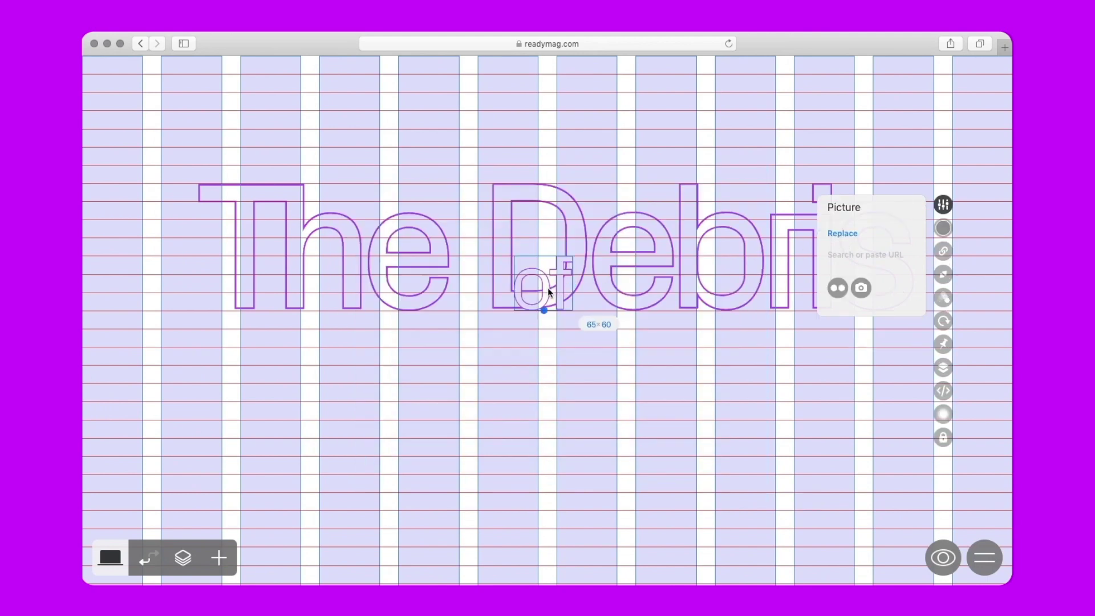
pyautogui.moveTo(549, 292); pyautogui.dragTo(261, 455)
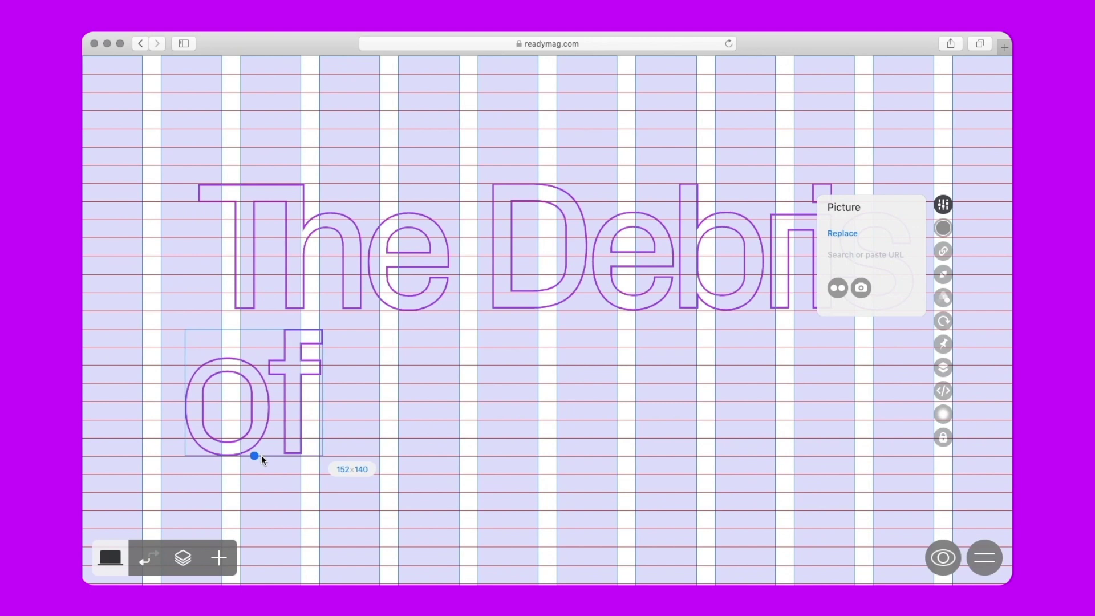
pyautogui.hotkey('shift', 'Left')
pyautogui.hotkey('shift', 'Left')
pyautogui.hotkey('shift', 'Left')
pyautogui.hotkey('shift', 'Left')
pyautogui.hotkey('shift', 'Left')
pyautogui.hotkey('shift', 'Left')
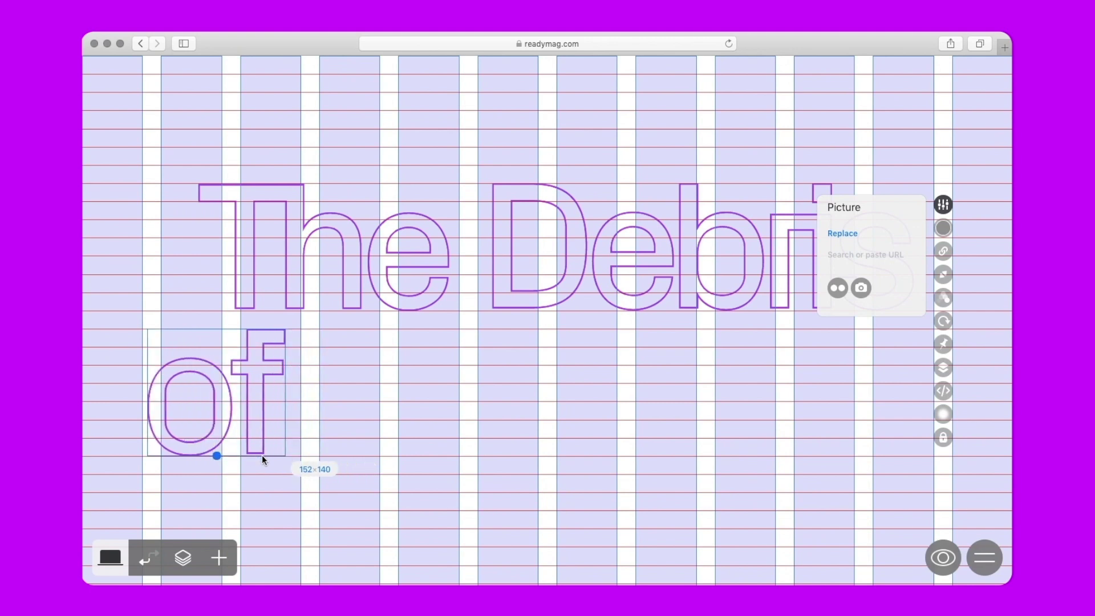
# Paste the 'Attention' picture beside 'of', enlarged to complete the second title line.
pyautogui.click(261, 477)
pyautogui.moveTo(219, 557)
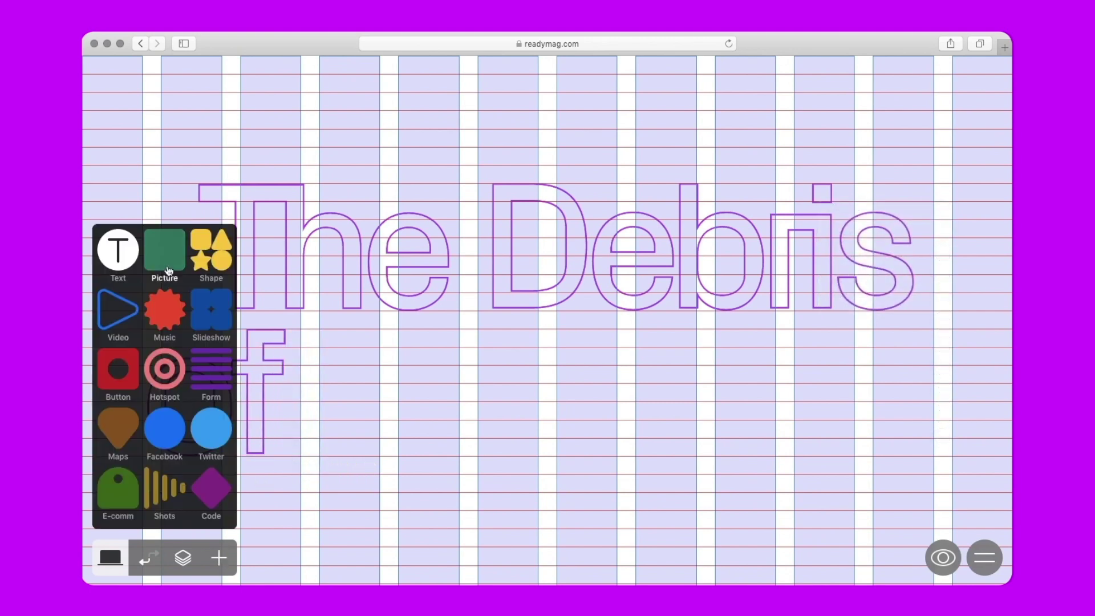
pyautogui.click(165, 251)
pyautogui.press('super+v')
pyautogui.moveTo(520, 274); pyautogui.dragTo(905, 456)
pyautogui.click(738, 495)
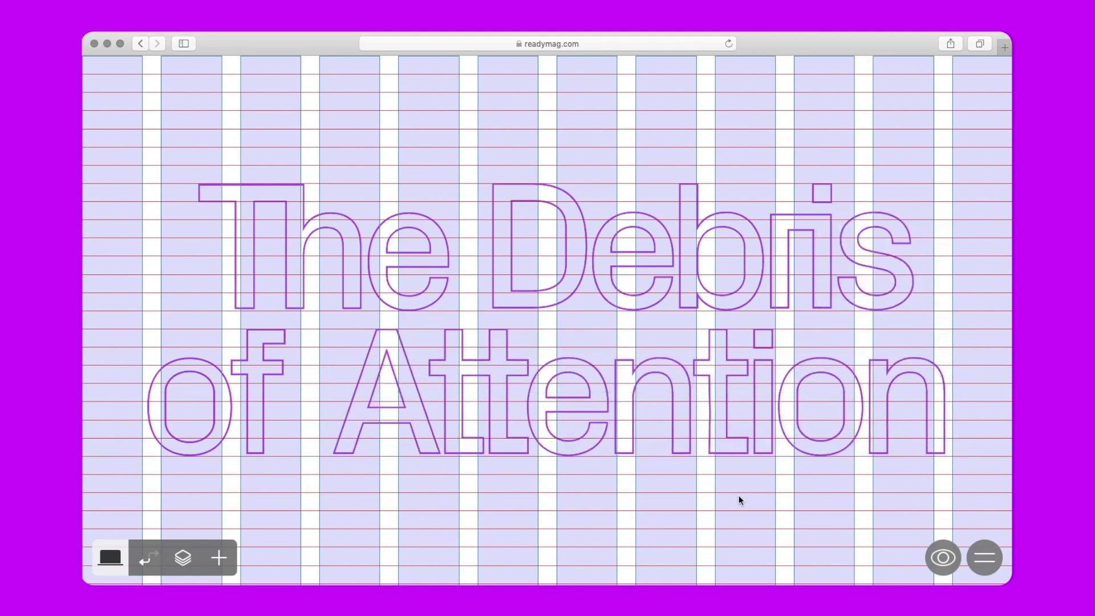
pyautogui.click(221, 558)
pyautogui.click(114, 250)
# Replace the text with the Readymag credit, set in Px Grotesk Pan Bold 14/20, -0.3 spacing.
pyautogui.doubleClick(444, 252)
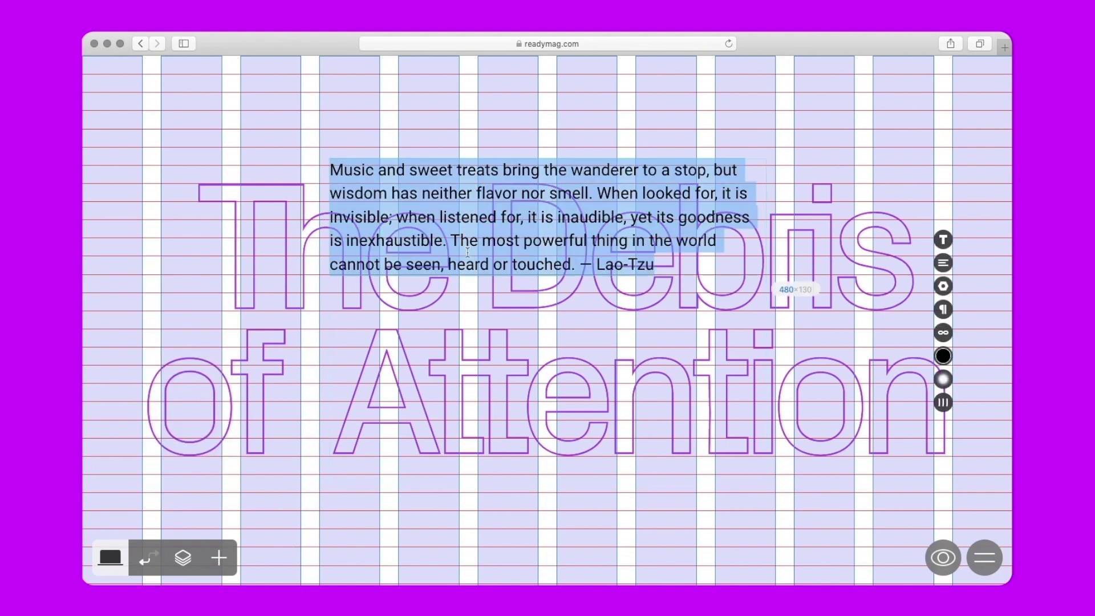
pyautogui.write('This project was created by Readymag—a tool for designing the web without coding.')
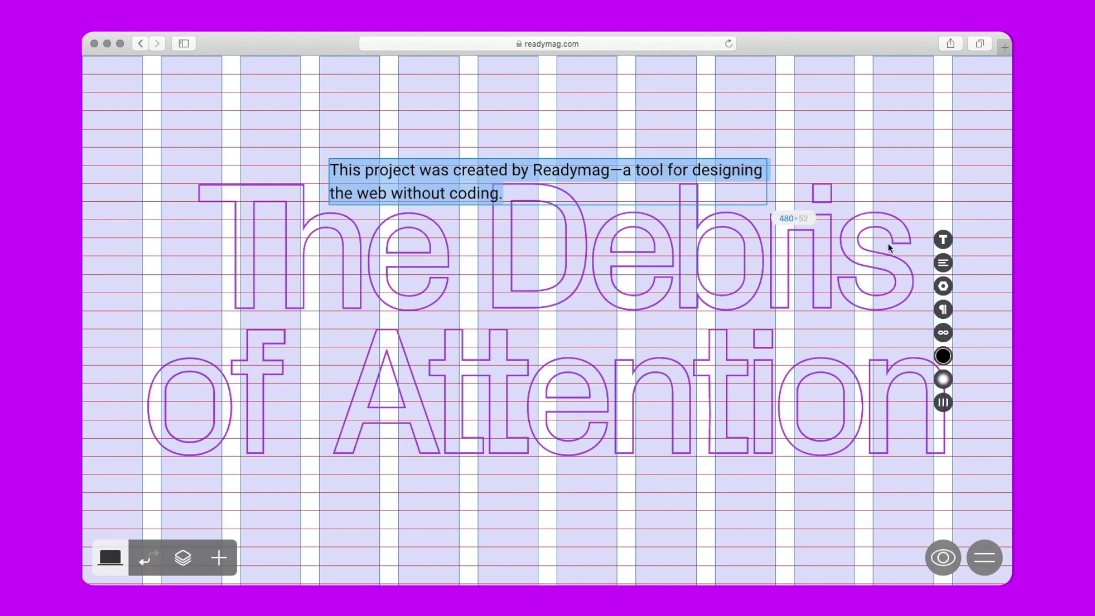
pyautogui.click(943, 240)
pyautogui.click(911, 241)
pyautogui.click(872, 235)
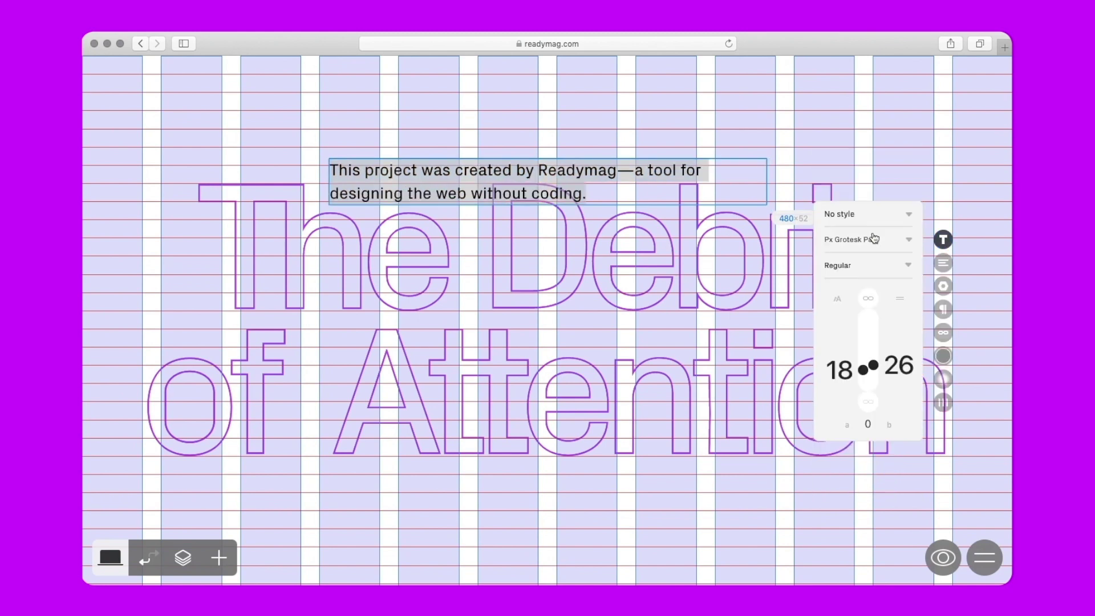
pyautogui.click(861, 265)
pyautogui.click(853, 284)
pyautogui.doubleClick(839, 370)
pyautogui.write('14')
pyautogui.moveTo(885, 369); pyautogui.dragTo(884, 386)
pyautogui.doubleClick(867, 424)
pyautogui.write('-0.3')
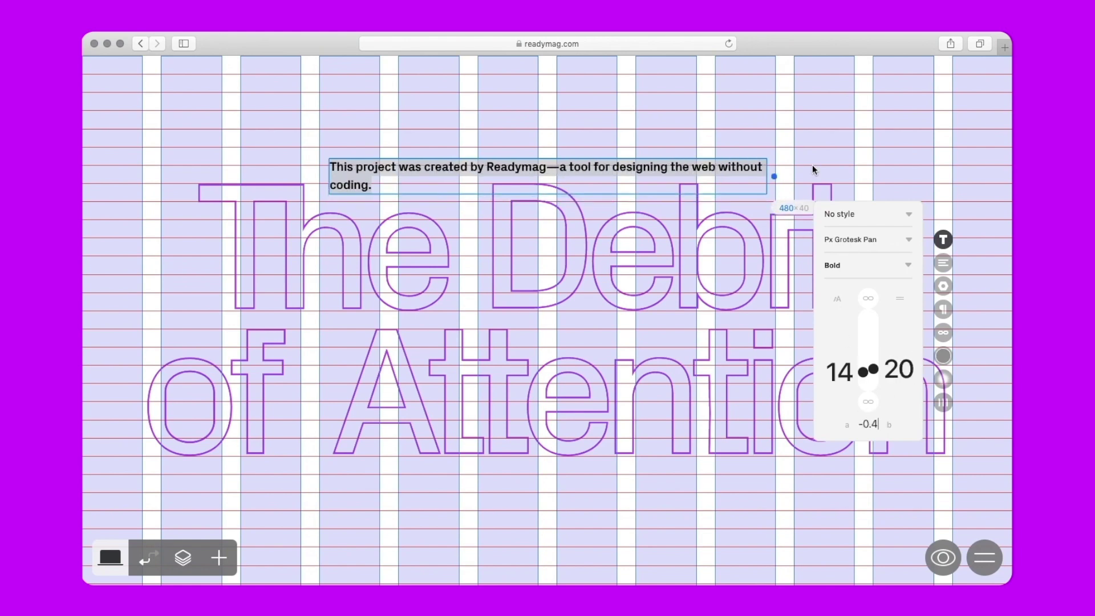
# Narrow the credit to 292 px, centre-align it, colour it purple BB00FF and move it to the bottom centre.
pyautogui.moveTo(774, 176); pyautogui.dragTo(603, 176)
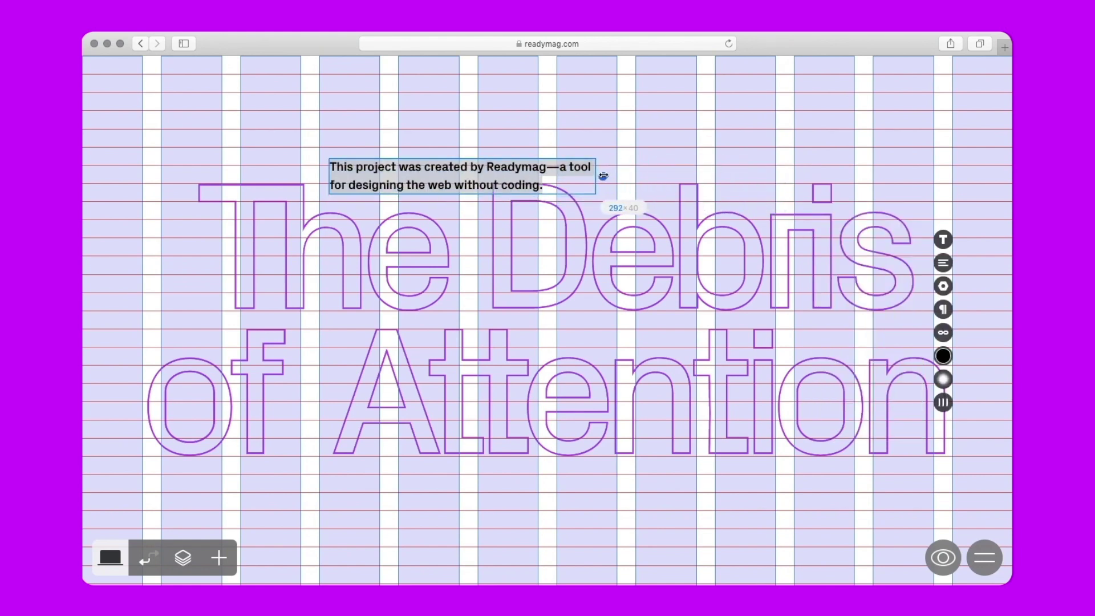
pyautogui.click(943, 263)
pyautogui.click(855, 226)
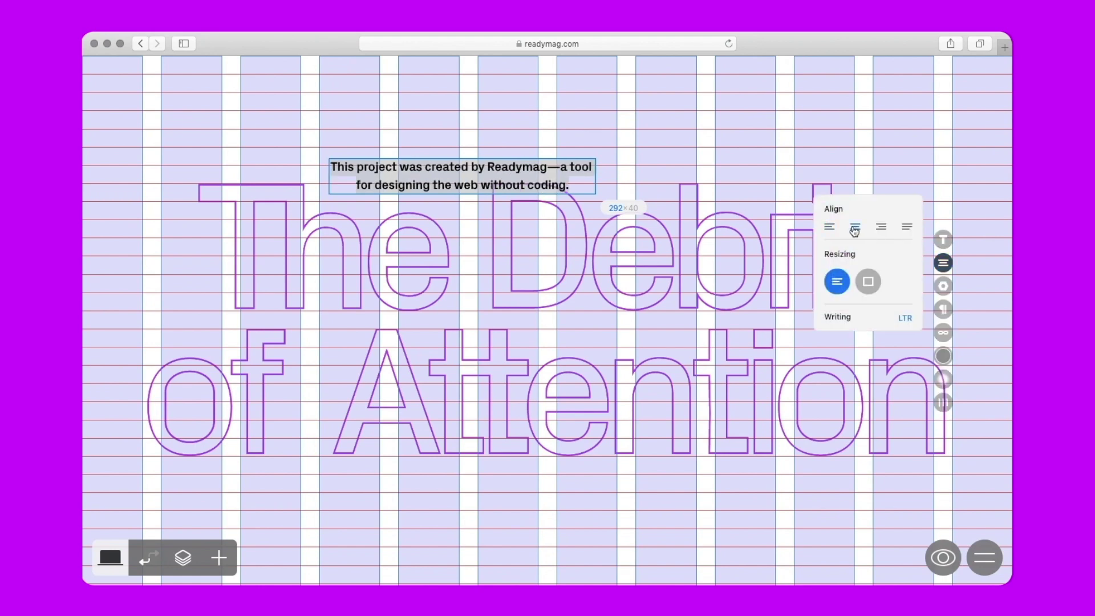
pyautogui.click(942, 355)
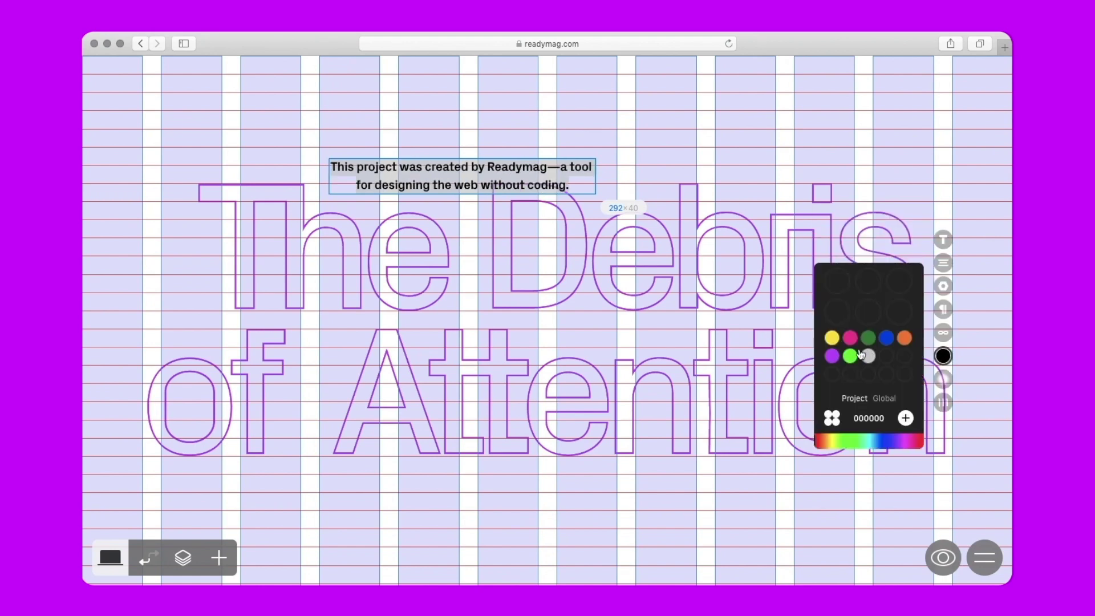
pyautogui.click(832, 356)
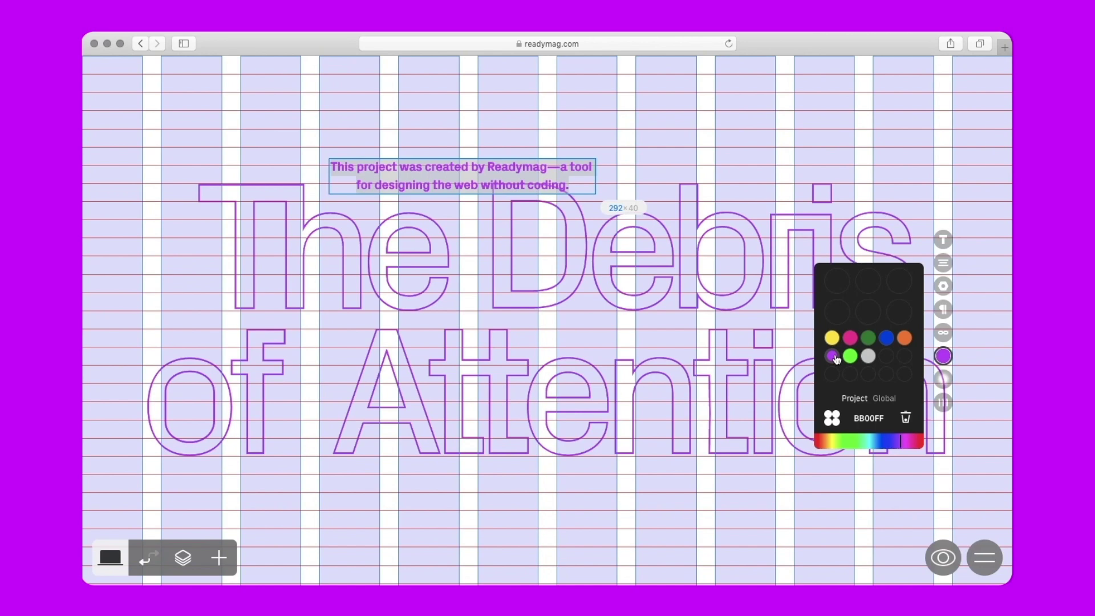
pyautogui.moveTo(464, 166); pyautogui.dragTo(585, 505)
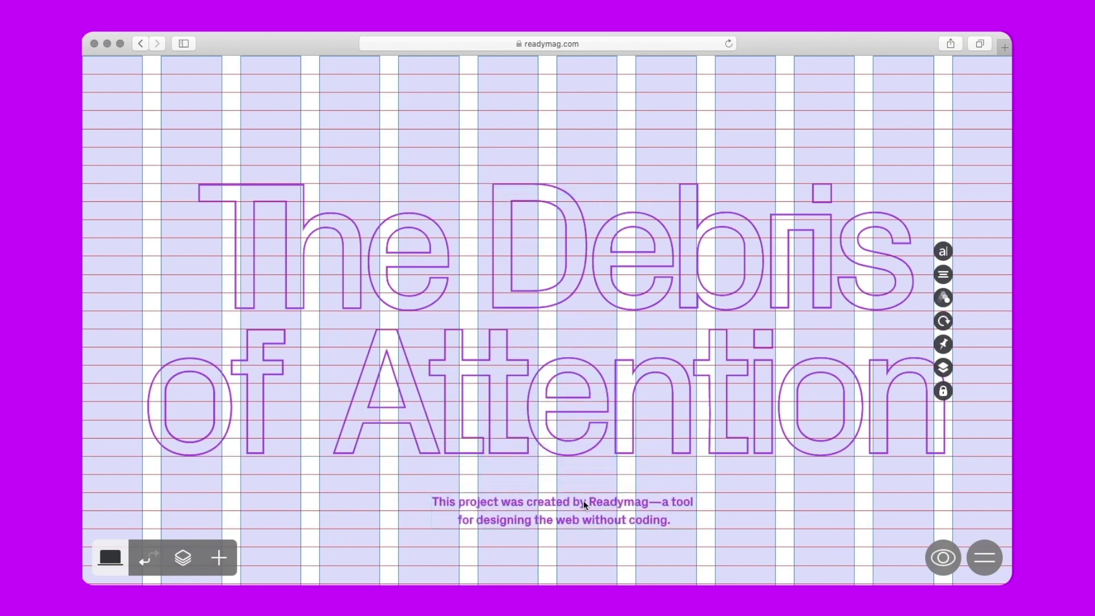
# Nudge the credit caption left and add 6 px top padding, making it 292×46.
pyautogui.press('Left')
pyautogui.press('Left')
pyautogui.press('Left')
pyautogui.press('Left')
pyautogui.press('Left')
pyautogui.press('Left')
pyautogui.press('Left')
pyautogui.press('Left')
pyautogui.press('Left')
pyautogui.press('Left')
pyautogui.press('Left')
pyautogui.press('Left')
pyautogui.press('Left')
pyautogui.press('Left')
pyautogui.press('Left')
pyautogui.press('Left')
pyautogui.press('Left')
pyautogui.press('Left')
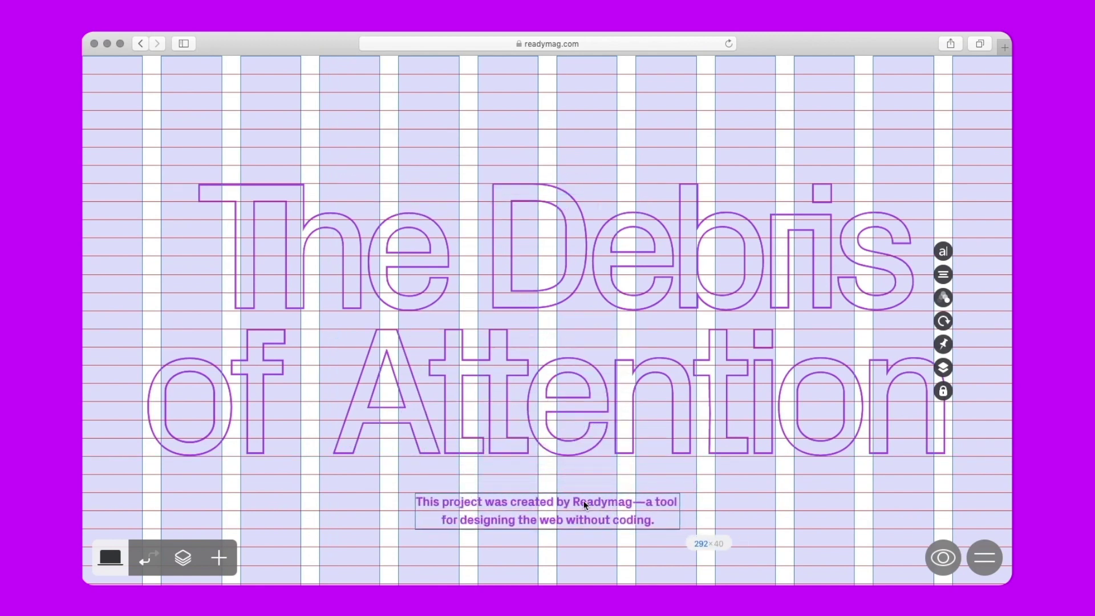
pyautogui.click(583, 501)
pyautogui.moveTo(575, 494); pyautogui.dragTo(576, 499)
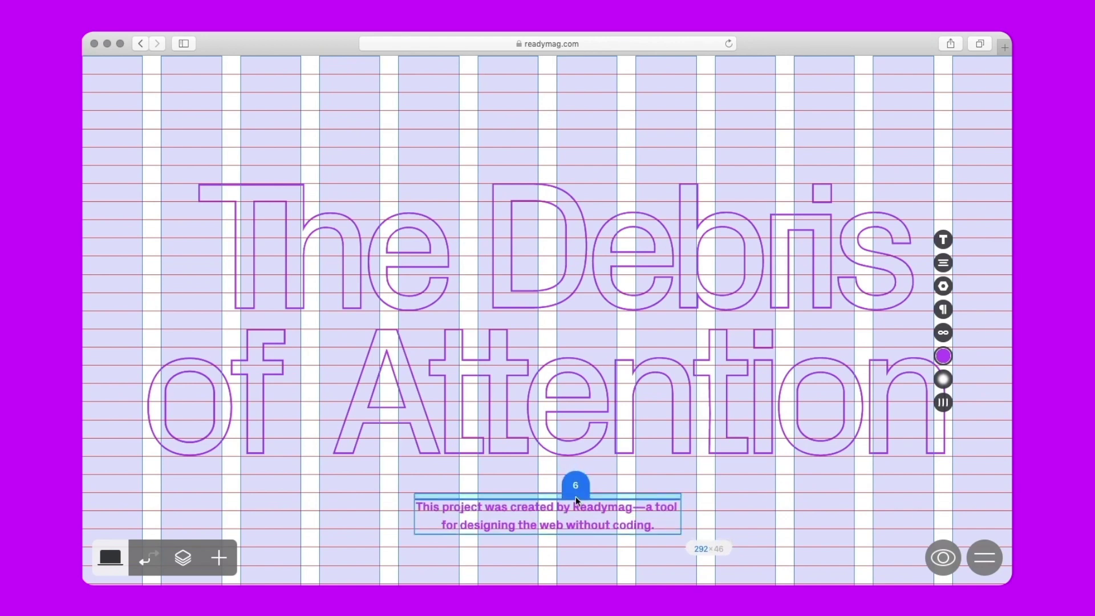
pyautogui.doubleClick(576, 496)
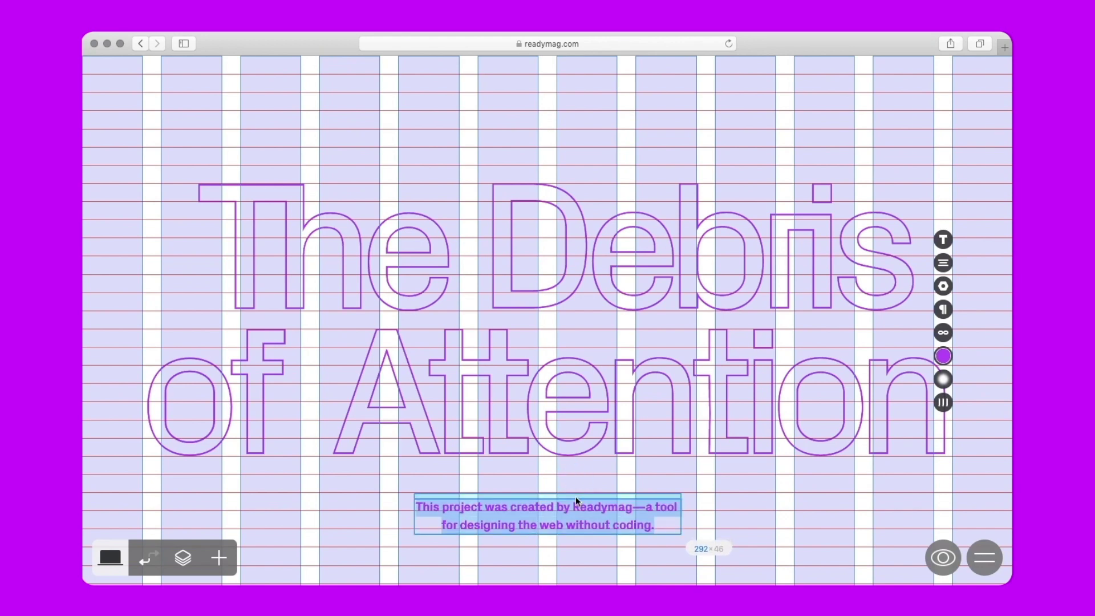
pyautogui.click(943, 239)
pyautogui.click(908, 215)
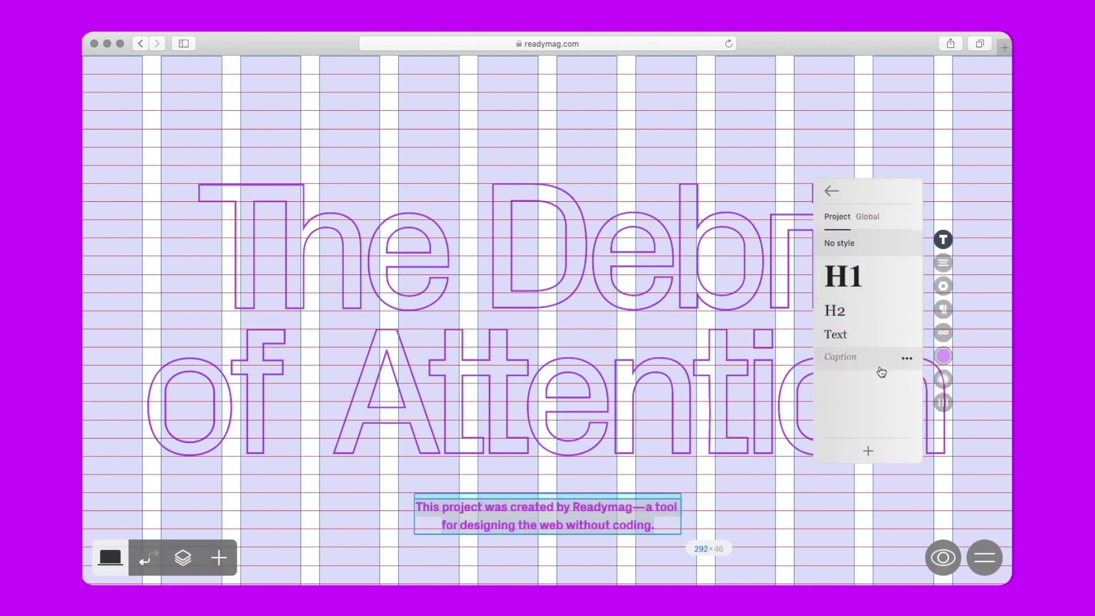
# Save the caption's Px Grotesk Pan Bold 14/20 formatting as a new text style named txt.
pyautogui.click(868, 451)
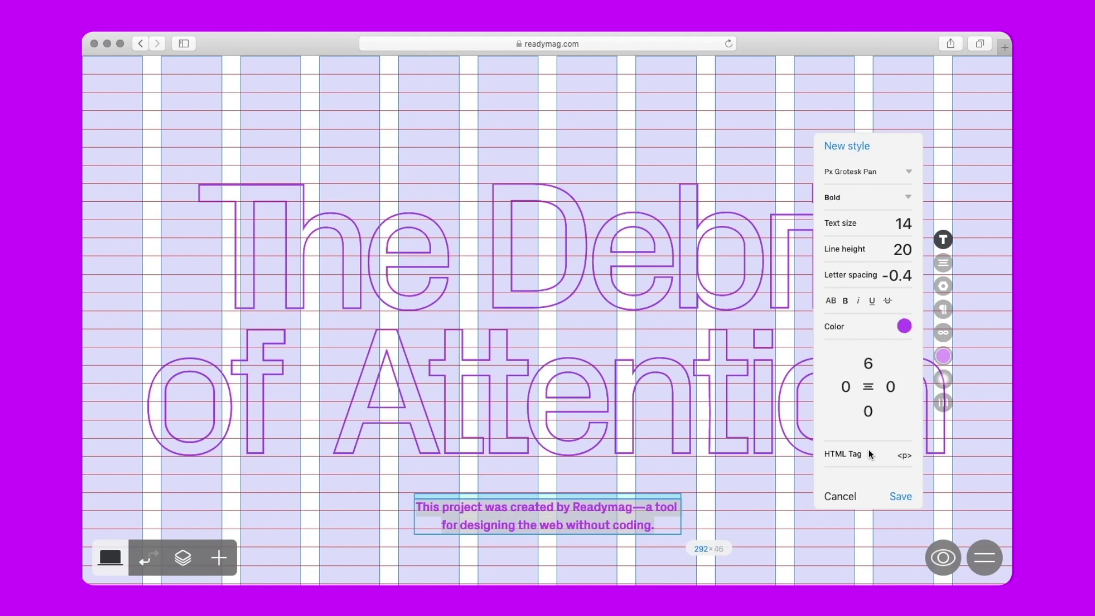
pyautogui.click(849, 146)
pyautogui.write('txt1')
pyautogui.click(900, 496)
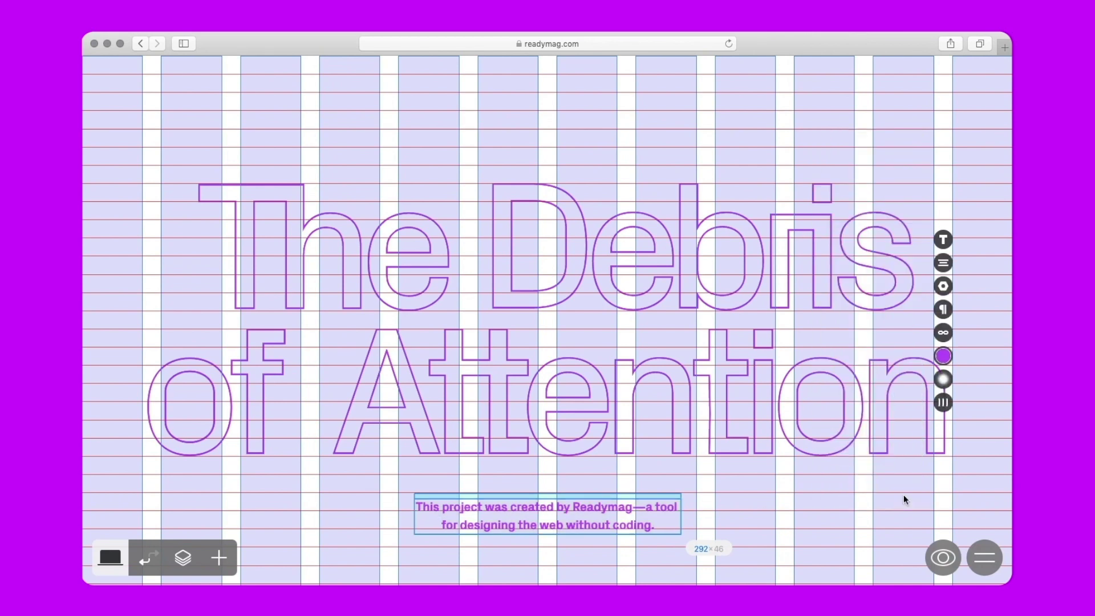
# Link the word 'Readymag' to the pasted web address and make default link text purple.
pyautogui.moveTo(574, 504); pyautogui.dragTo(631, 506)
pyautogui.click(943, 333)
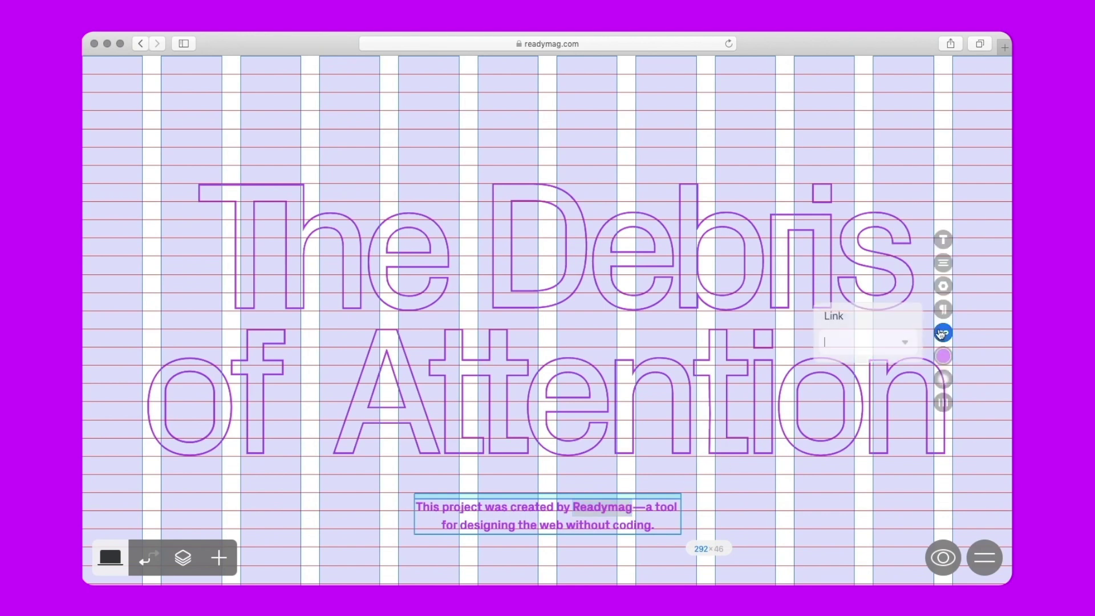
pyautogui.write('https://readymag.com/')
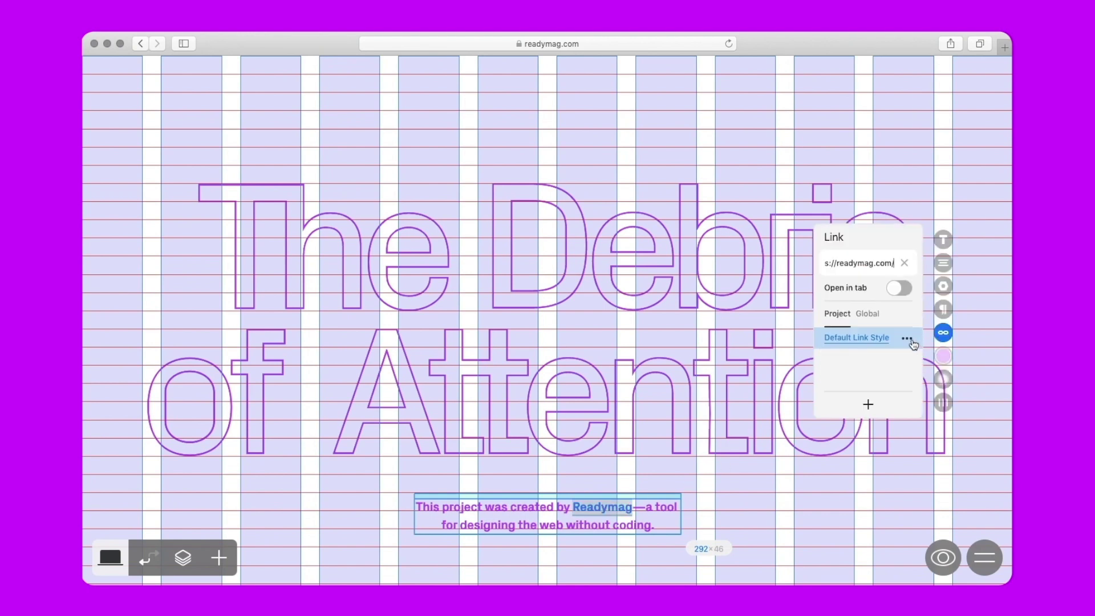
pyautogui.click(905, 342)
pyautogui.click(849, 345)
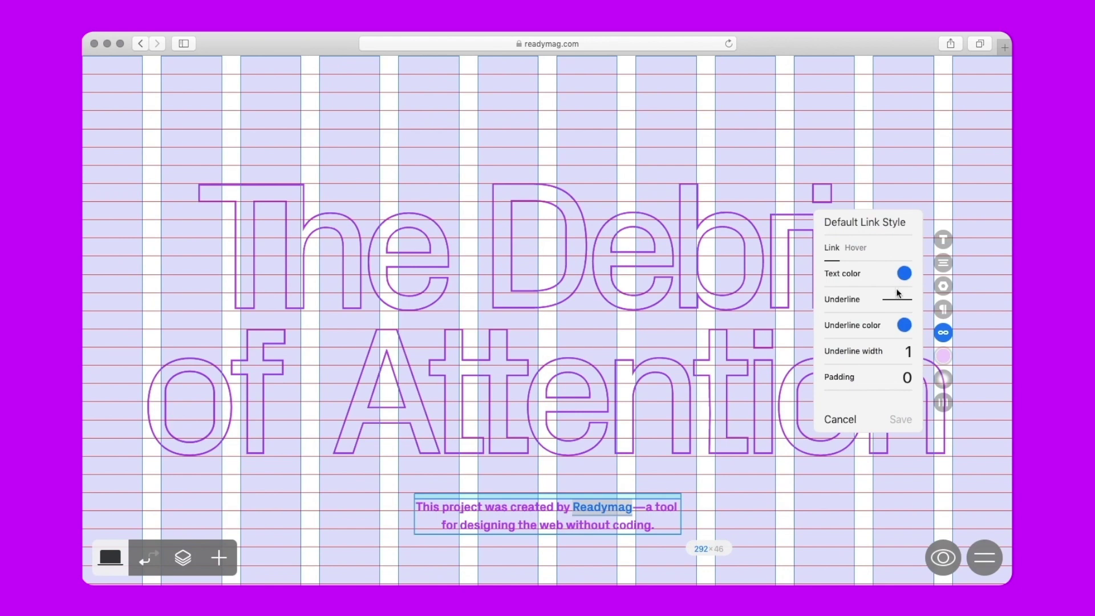
pyautogui.click(904, 274)
pyautogui.click(831, 168)
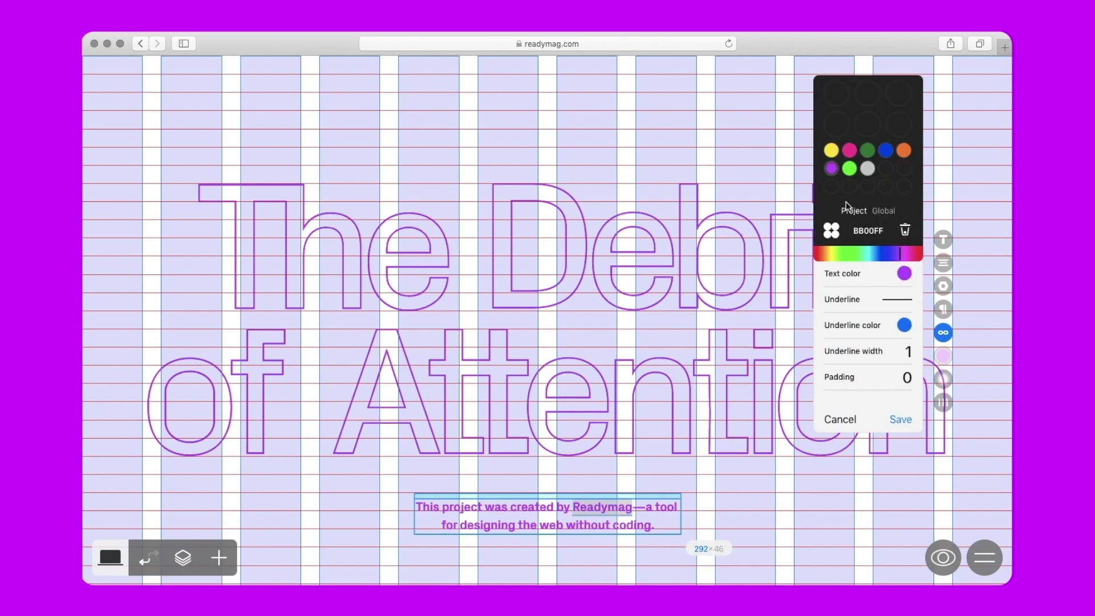
pyautogui.click(904, 275)
# Give the default link style a purple underline and adjust its underline padding.
pyautogui.click(905, 325)
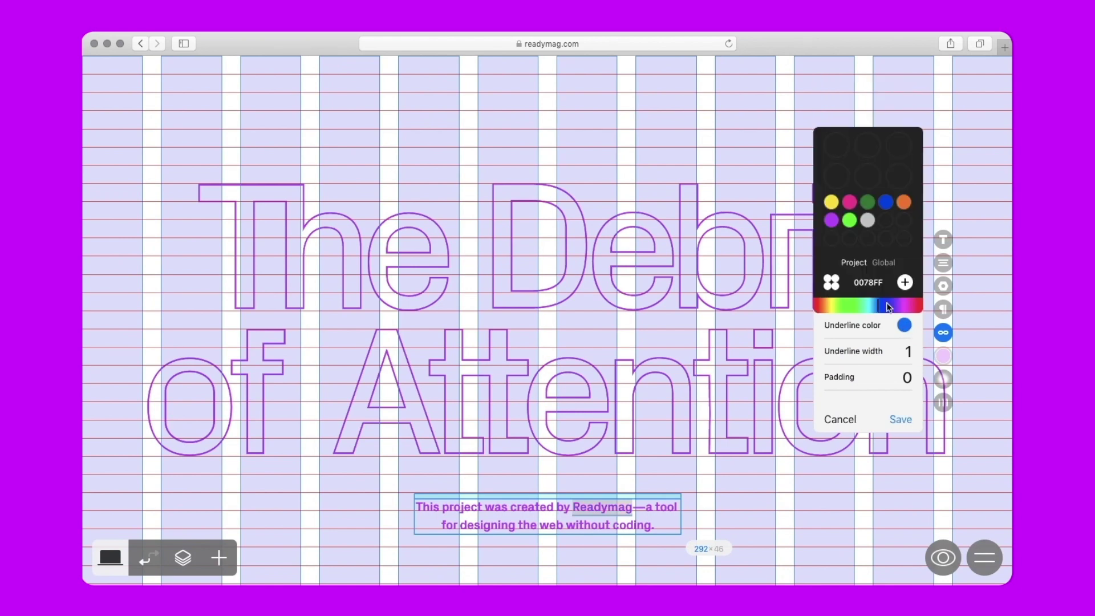
pyautogui.click(831, 220)
pyautogui.click(904, 326)
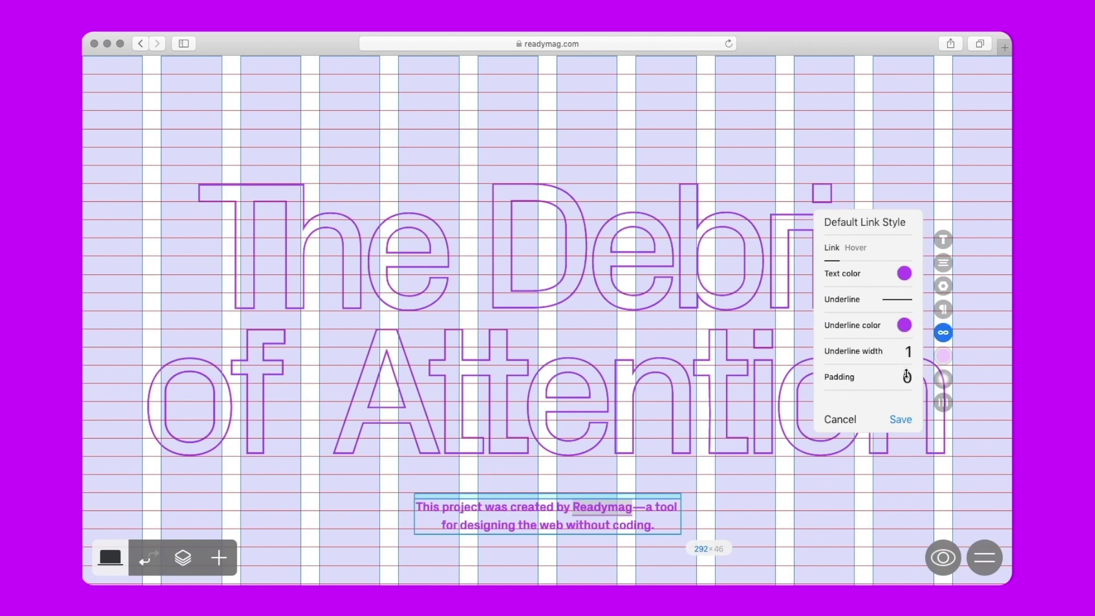
pyautogui.write('-3')
pyautogui.press('BackSpace')
pyautogui.write('5')
# Make hovered link text purple, then save the default link style and close the link settings.
pyautogui.click(854, 247)
pyautogui.click(905, 275)
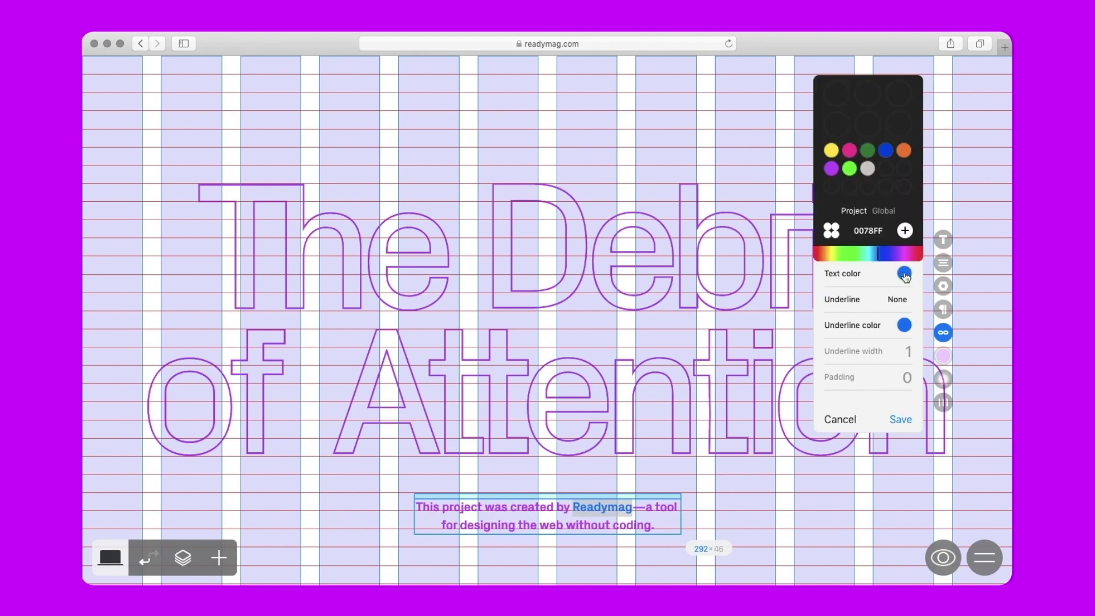
pyautogui.click(831, 168)
pyautogui.click(904, 275)
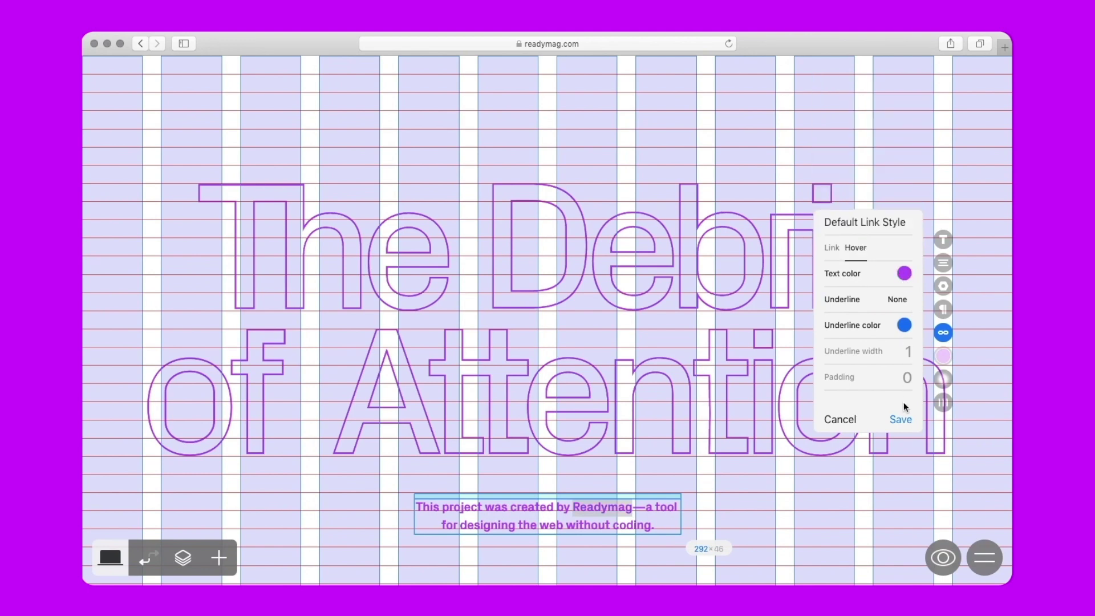
pyautogui.click(900, 419)
pyautogui.click(846, 492)
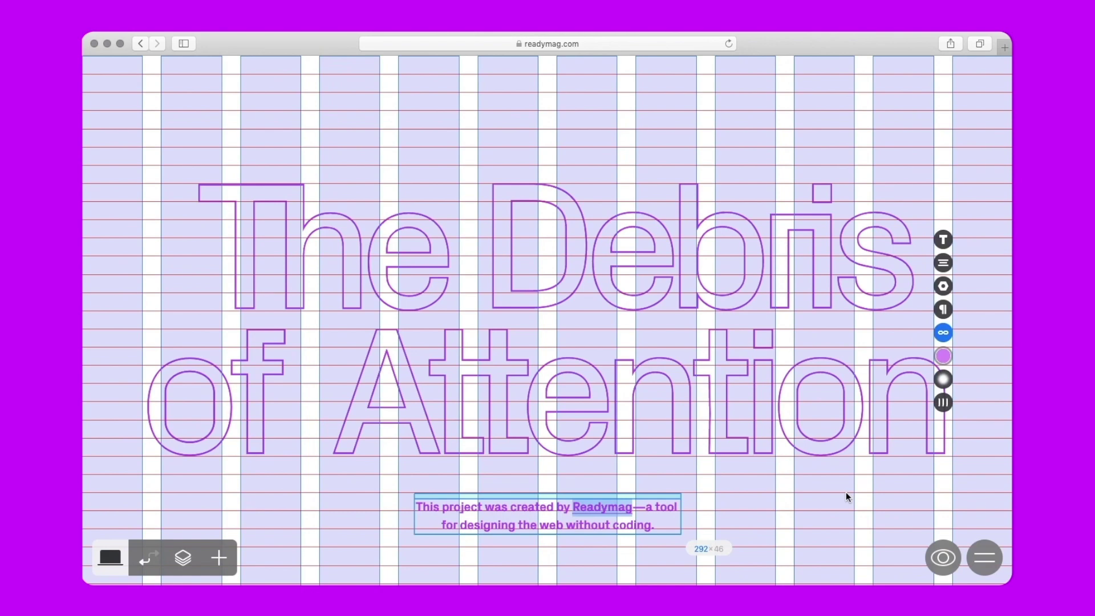
pyautogui.click(846, 491)
# Set the page grid to 12 columns and 30 rows with 20 px left and right margins.
pyautogui.scroll(-10, 846, 492)
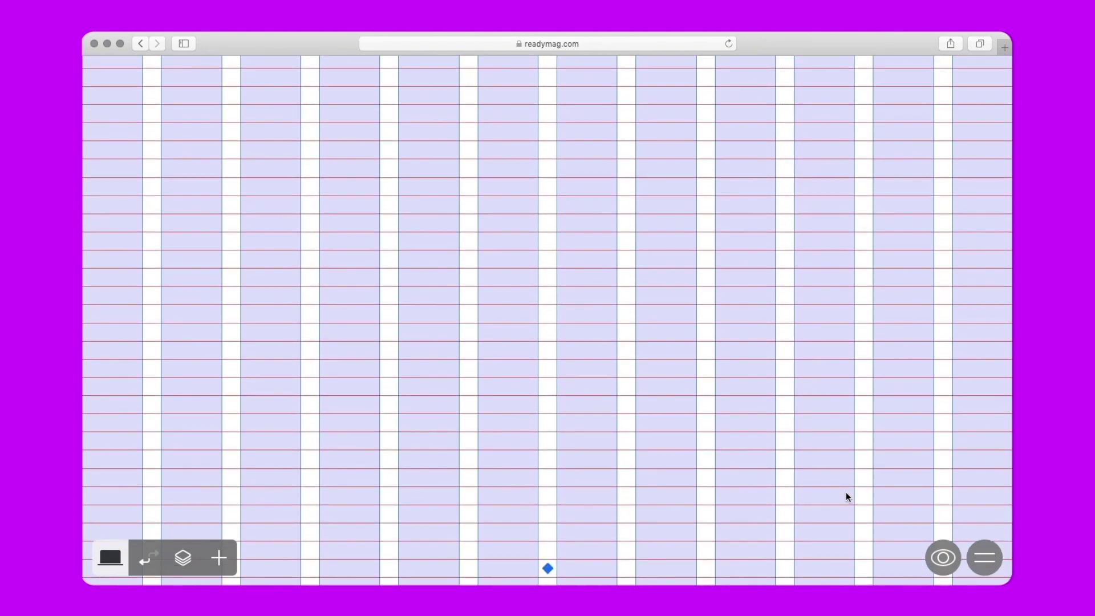
pyautogui.click(191, 556)
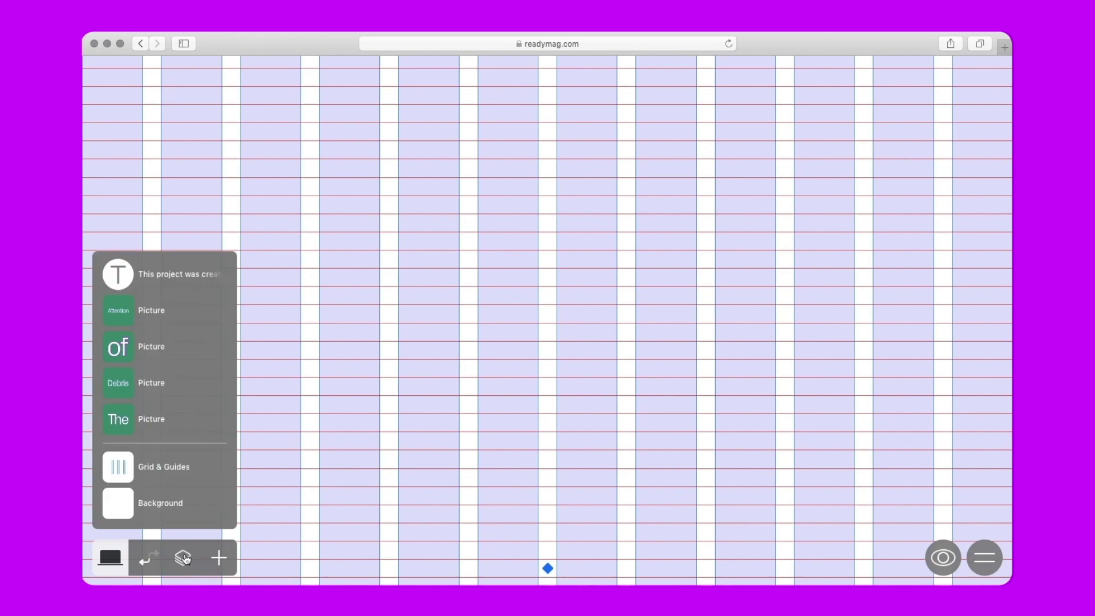
pyautogui.click(130, 474)
pyautogui.scroll(-12, 111, 340)
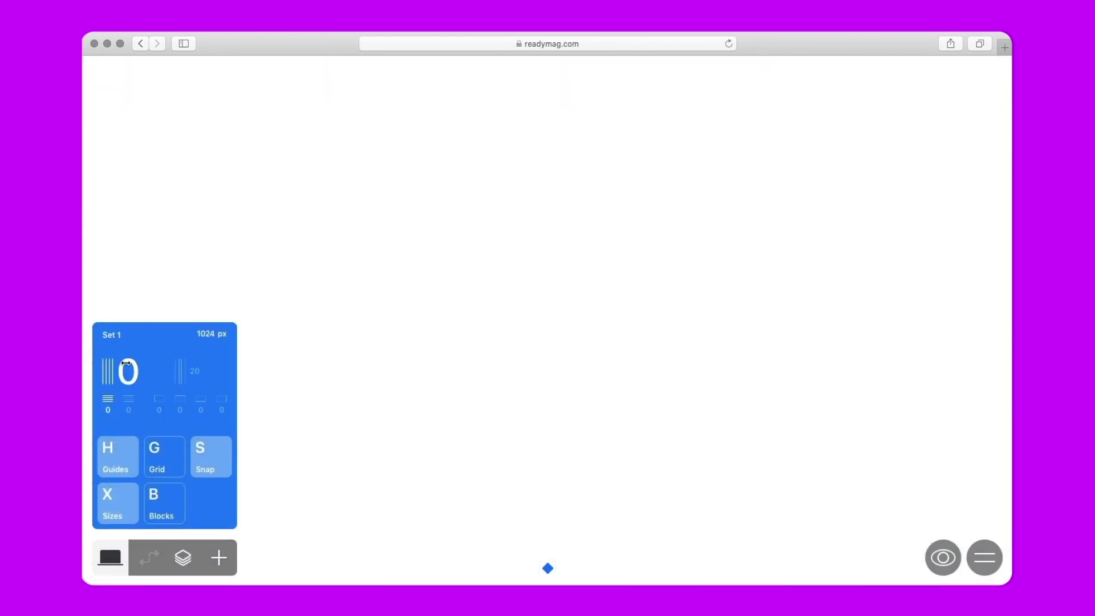
pyautogui.scroll(12, 126, 363)
pyautogui.scroll(19, 109, 385)
pyautogui.scroll(11, 109, 385)
pyautogui.scroll(20, 161, 409)
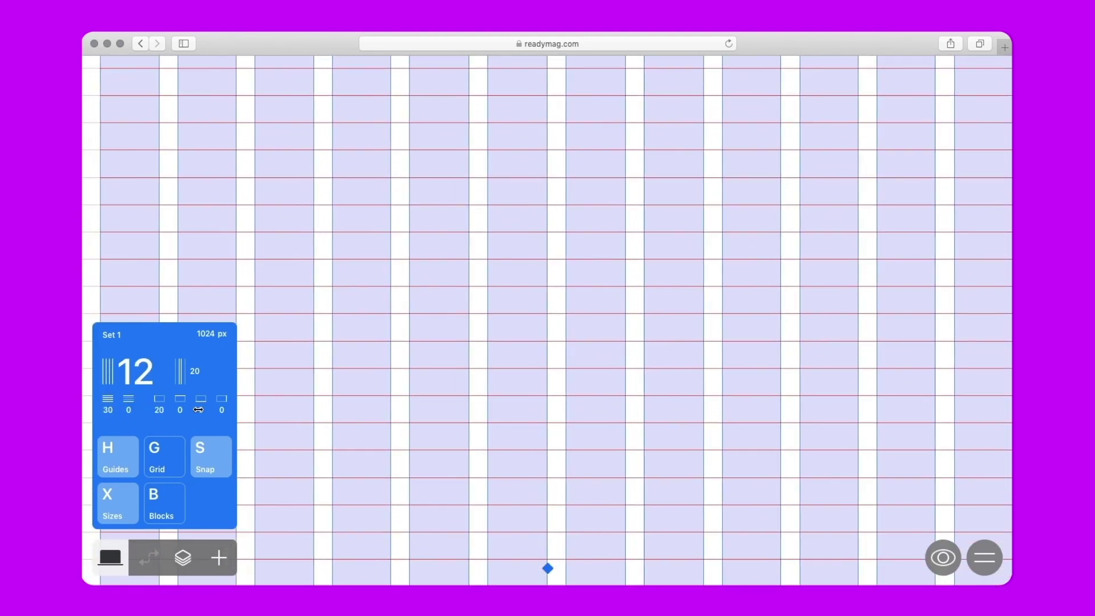
pyautogui.scroll(20, 222, 408)
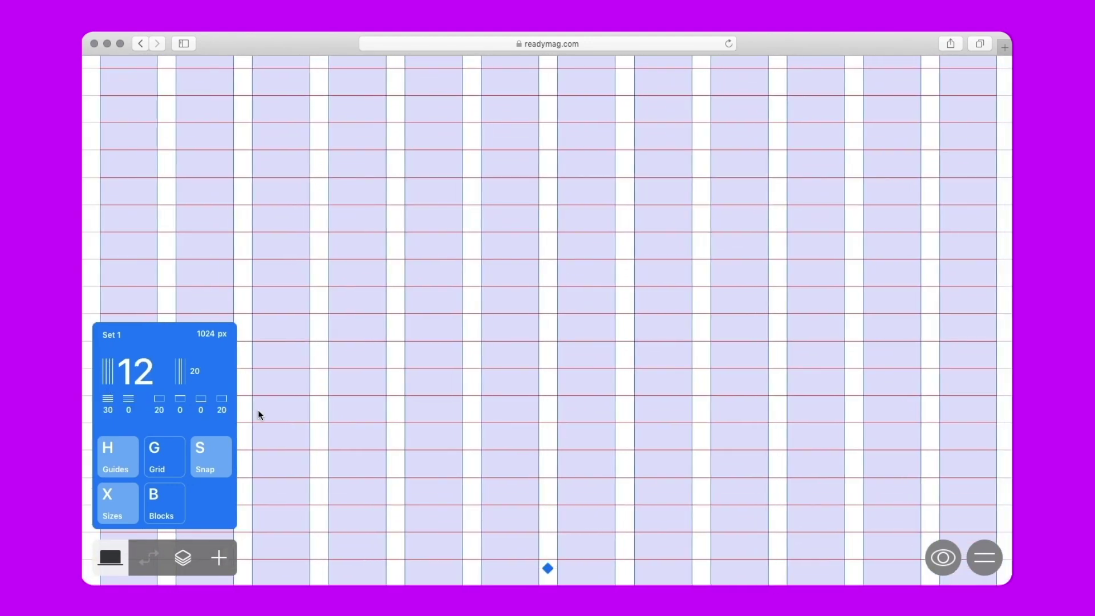
pyautogui.click(217, 558)
# Add a shape as a line with weight 2 in purple BB00FF.
pyautogui.click(217, 249)
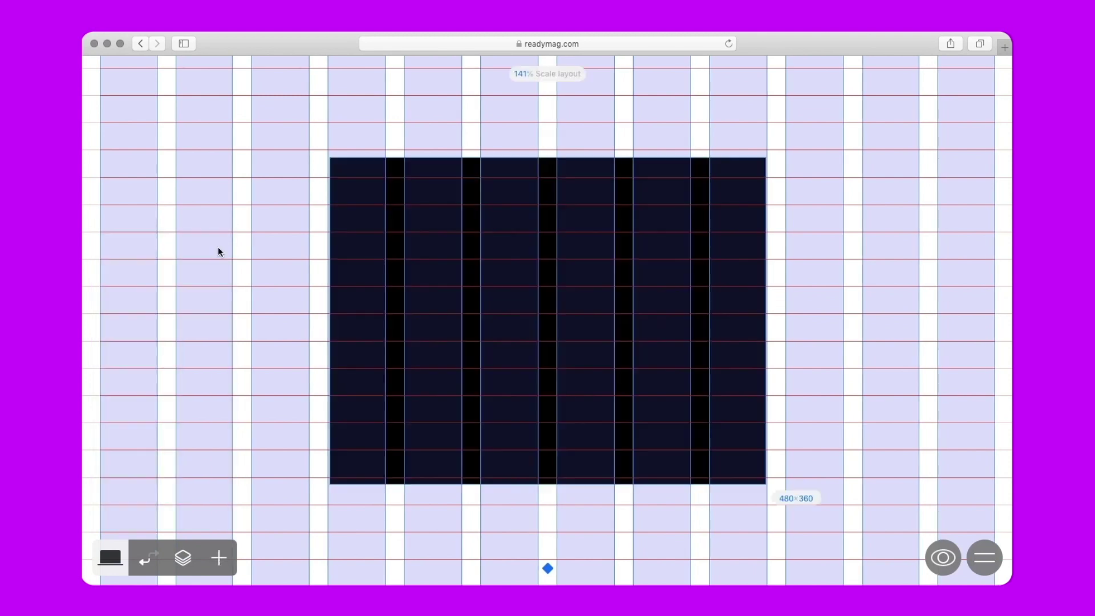
pyautogui.click(905, 253)
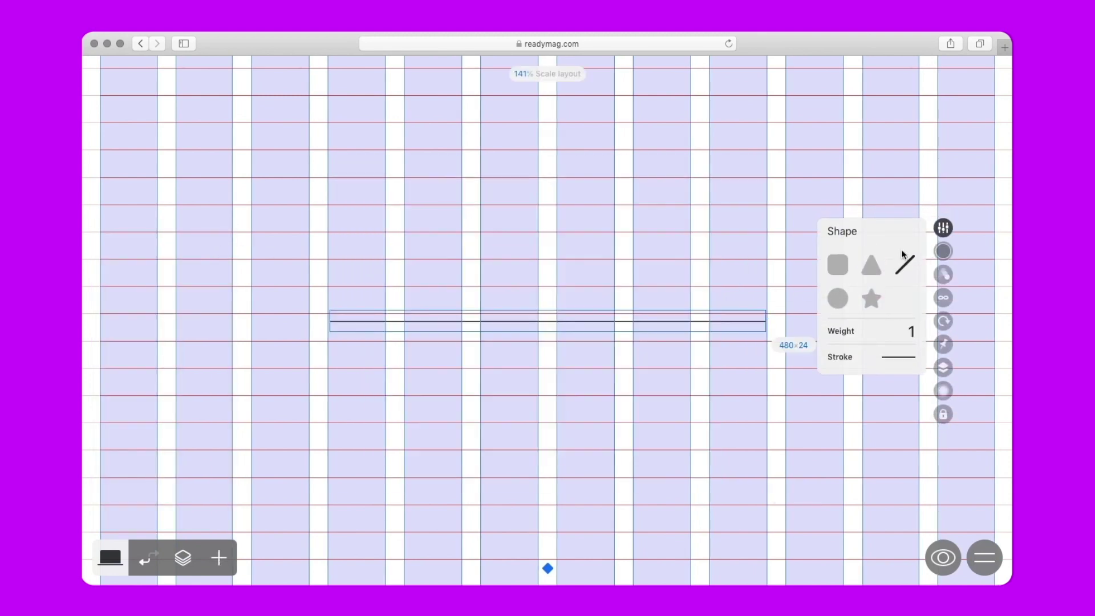
pyautogui.write('2')
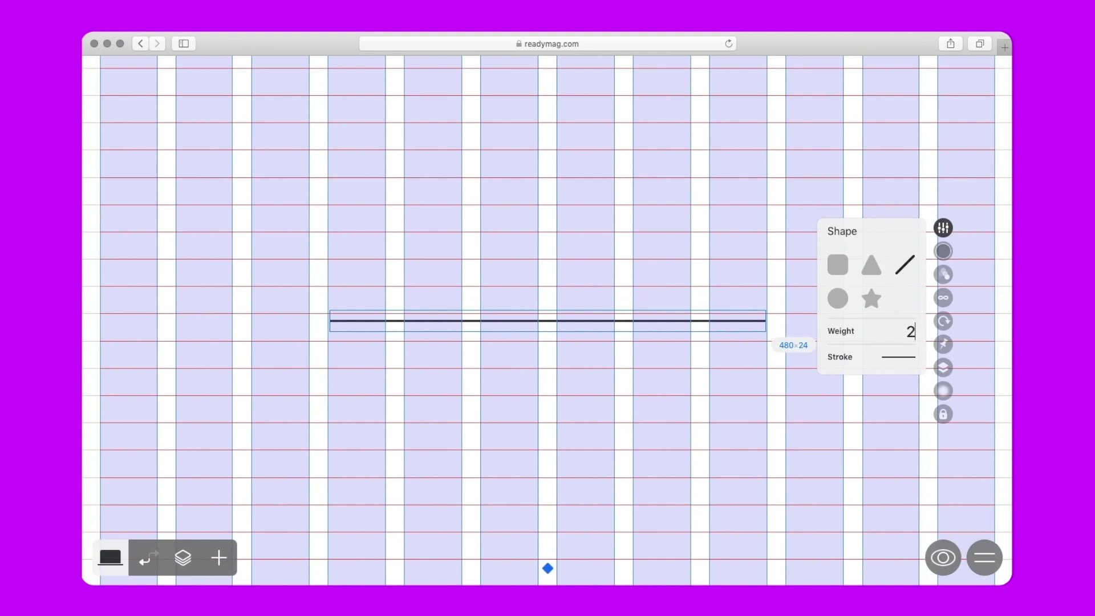
pyautogui.click(943, 251)
pyautogui.click(831, 251)
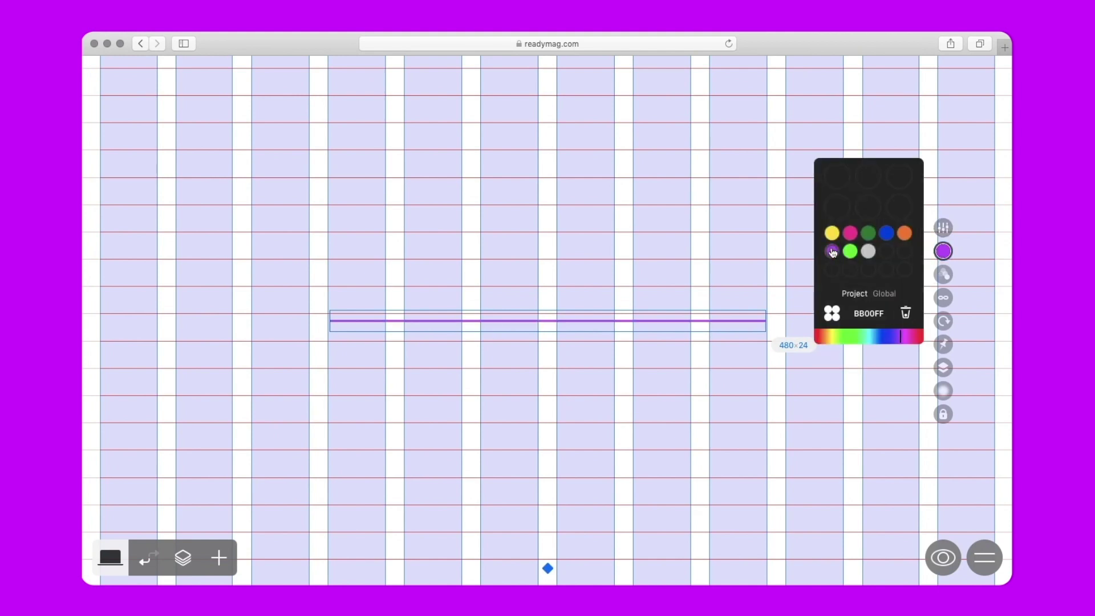
pyautogui.click(622, 364)
# Move the line up near the page top and stretch its ends across most of the grid.
pyautogui.moveTo(548, 311); pyautogui.dragTo(548, 368)
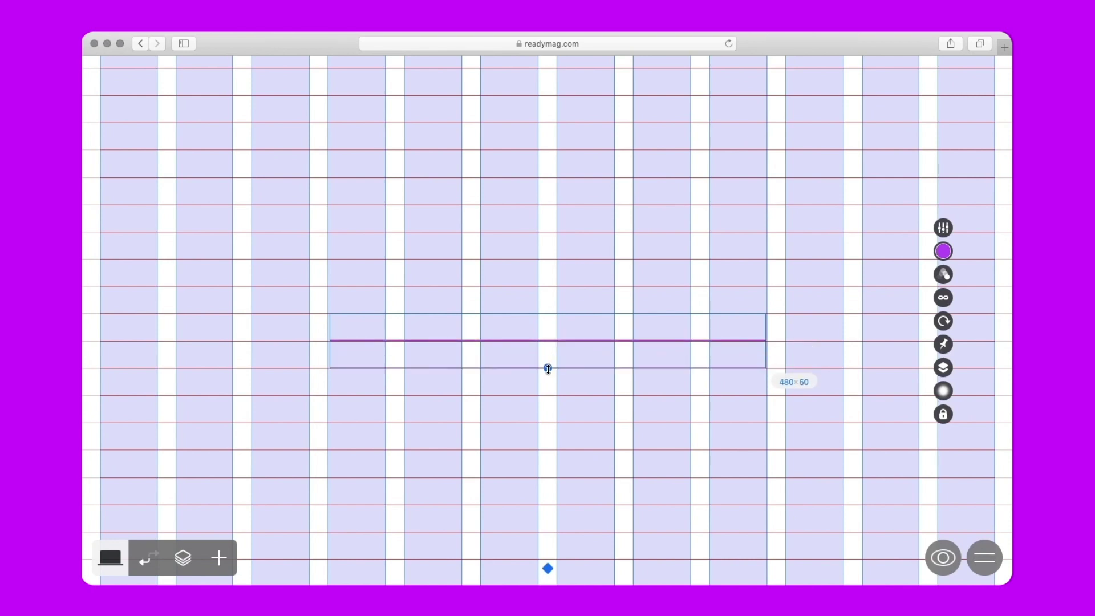
pyautogui.moveTo(488, 344); pyautogui.dragTo(482, 182)
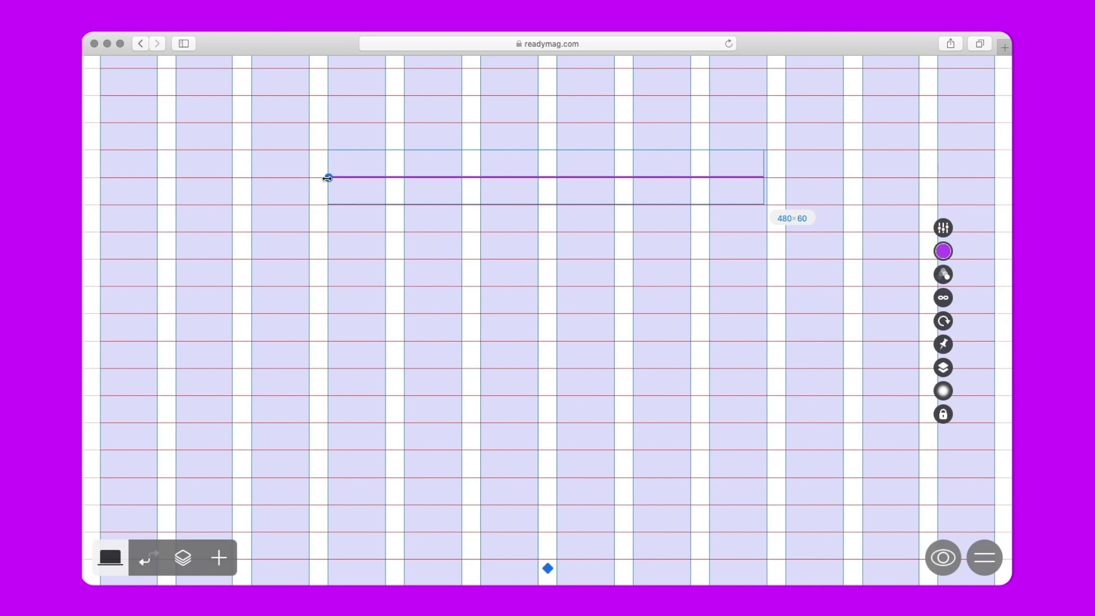
pyautogui.moveTo(324, 178); pyautogui.dragTo(177, 178)
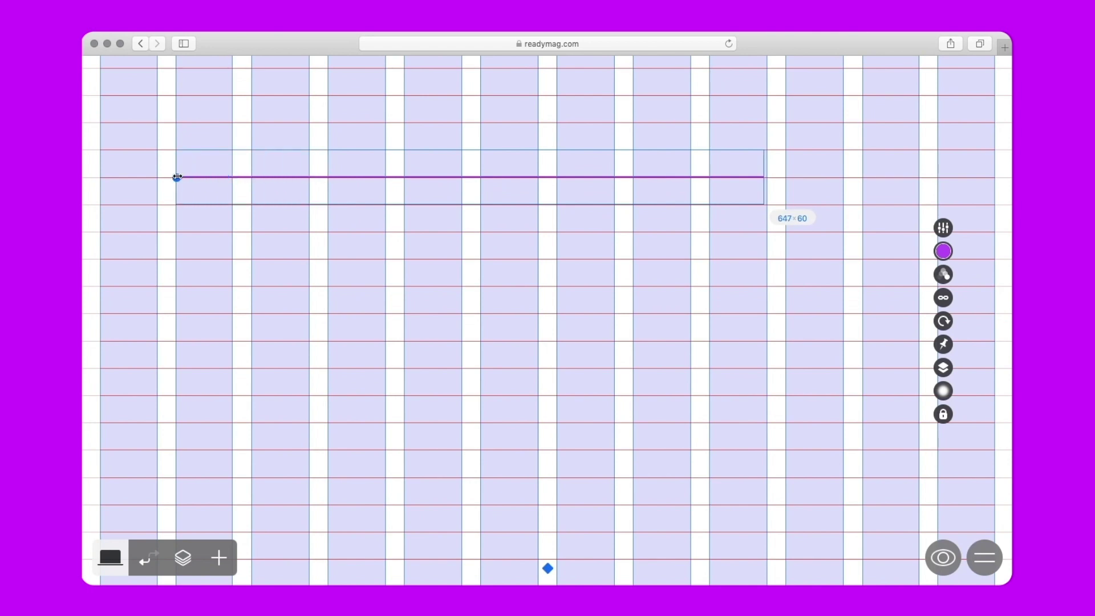
pyautogui.moveTo(764, 178); pyautogui.dragTo(919, 182)
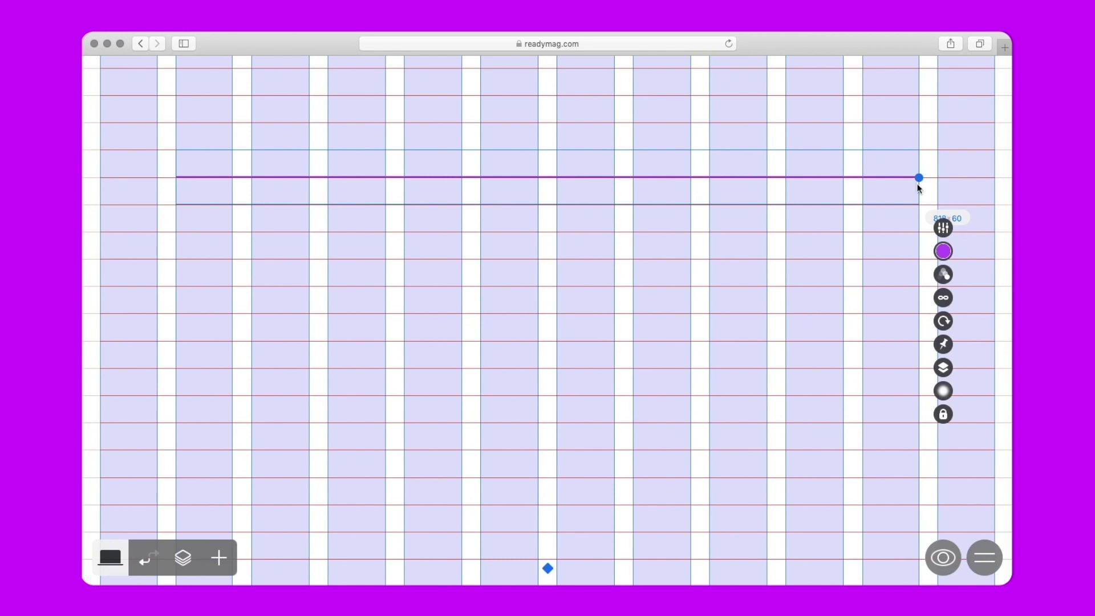
pyautogui.click(911, 199)
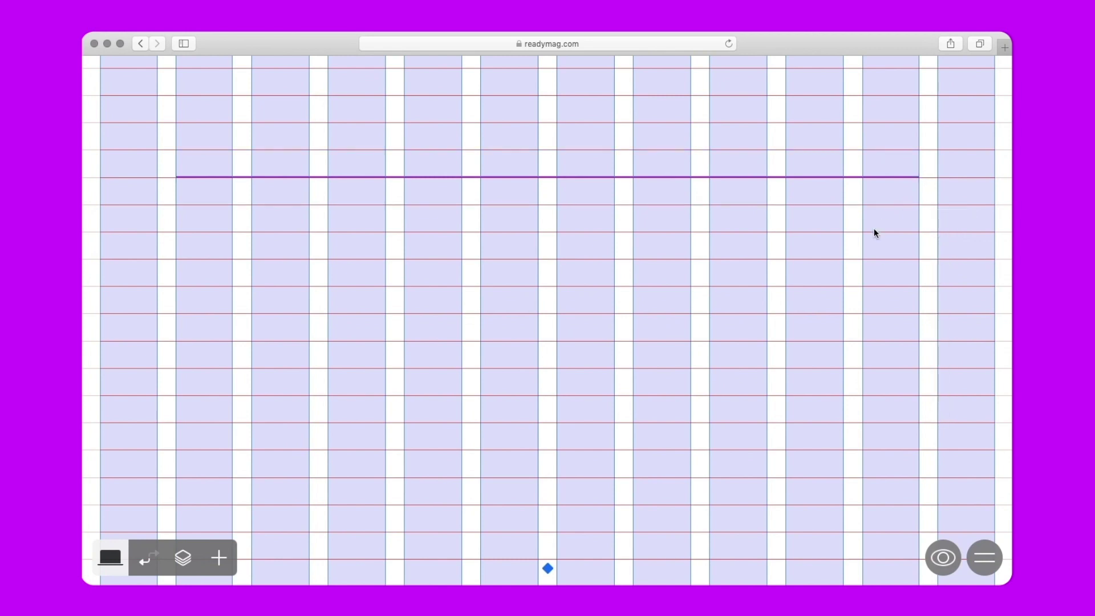
pyautogui.click(221, 557)
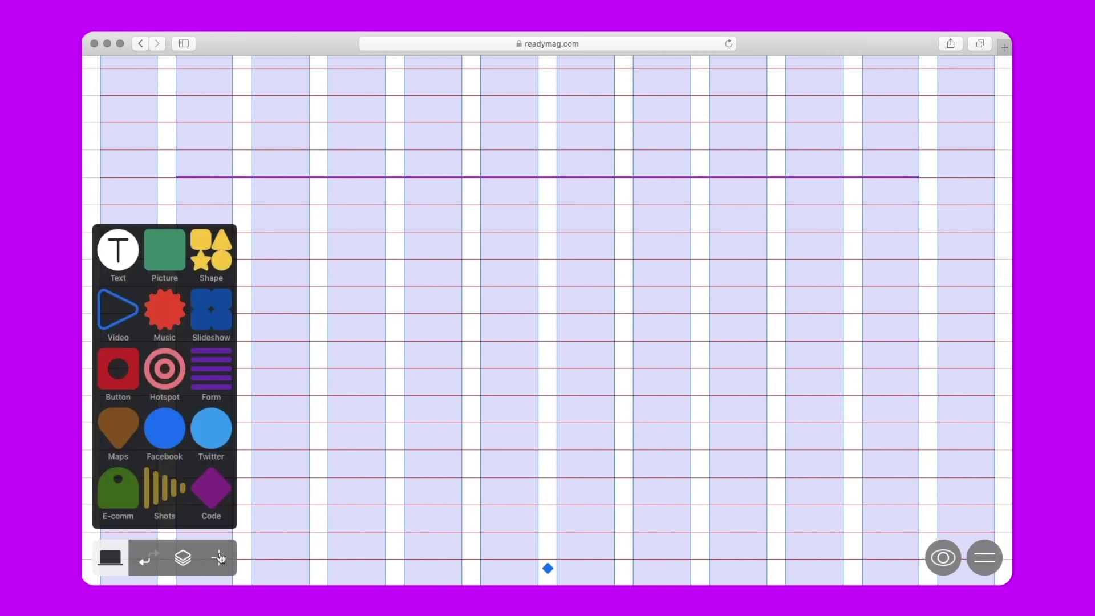
# Add a left-aligned '00' text block, narrowed and placed beneath the line's left end.
pyautogui.click(125, 265)
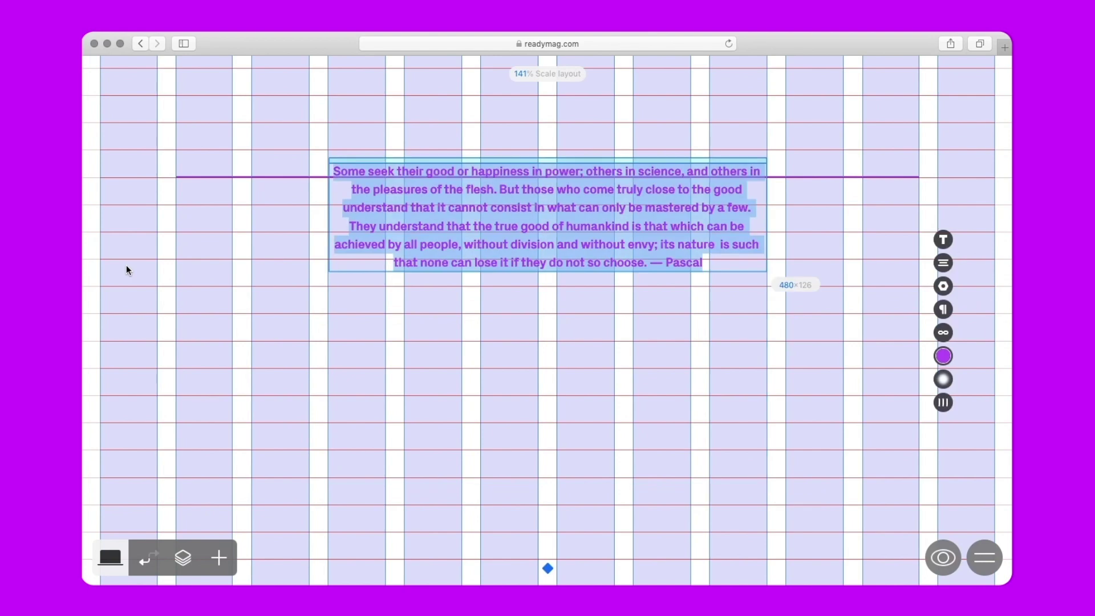
pyautogui.write('00')
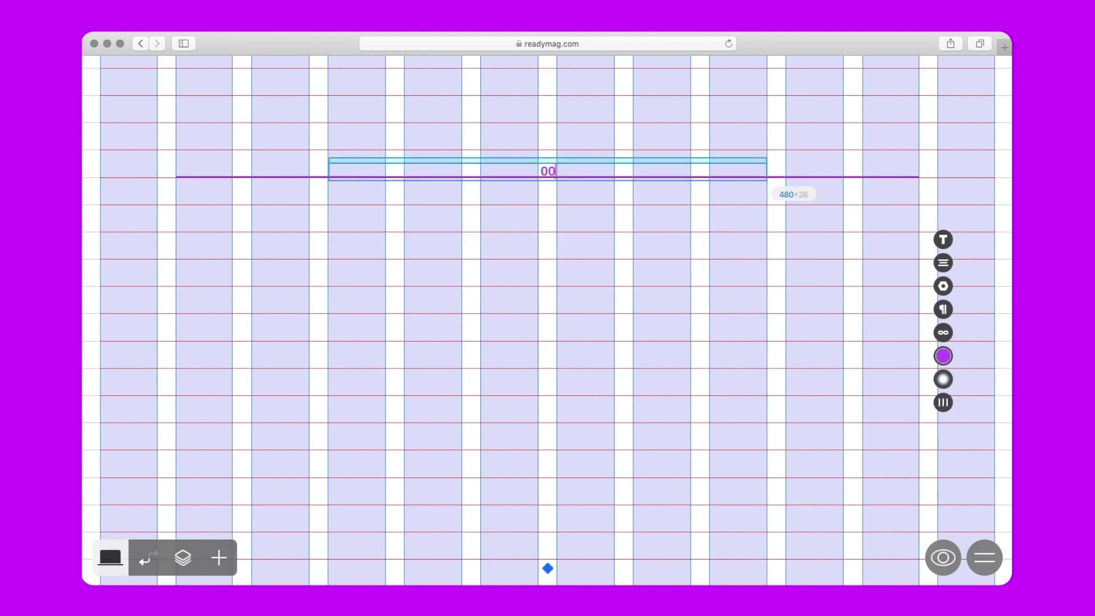
pyautogui.press('super+a')
pyautogui.click(943, 263)
pyautogui.click(829, 227)
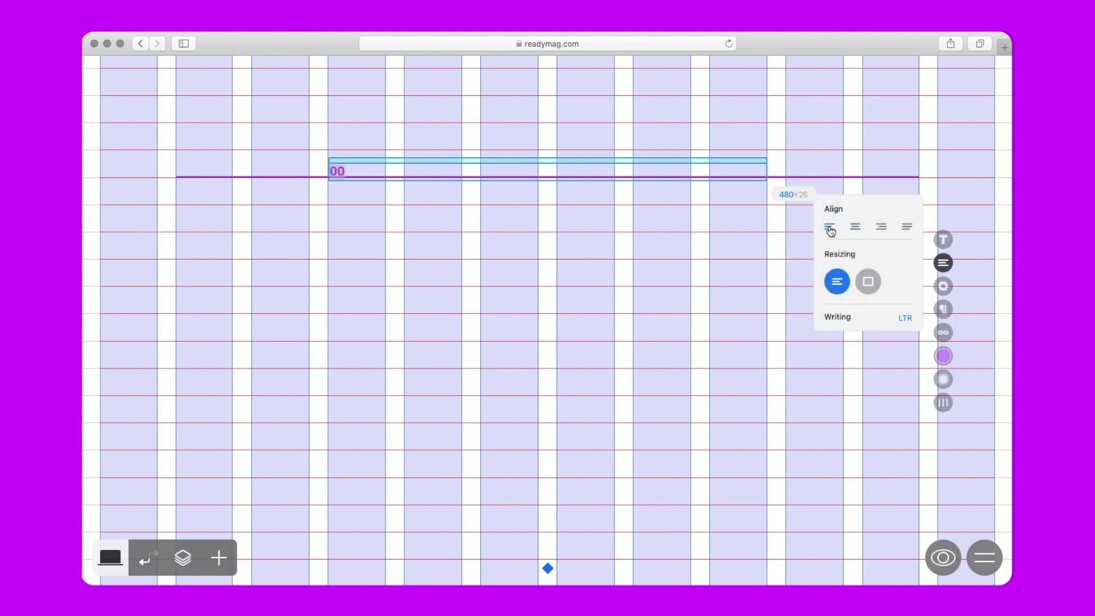
pyautogui.press('Escape')
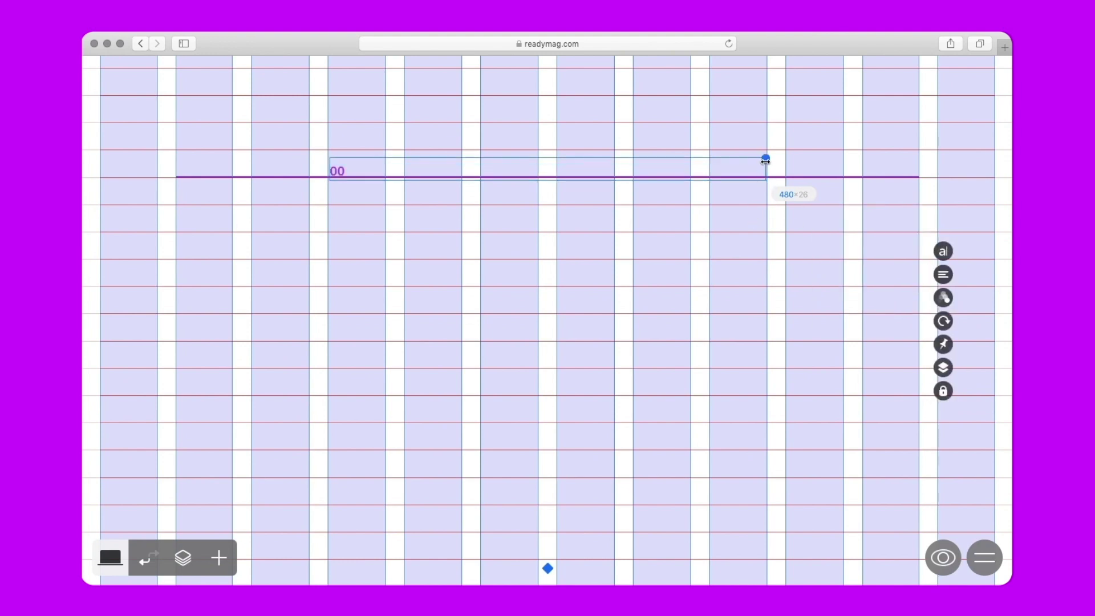
pyautogui.moveTo(764, 169); pyautogui.dragTo(191, 195)
pyautogui.click(194, 270)
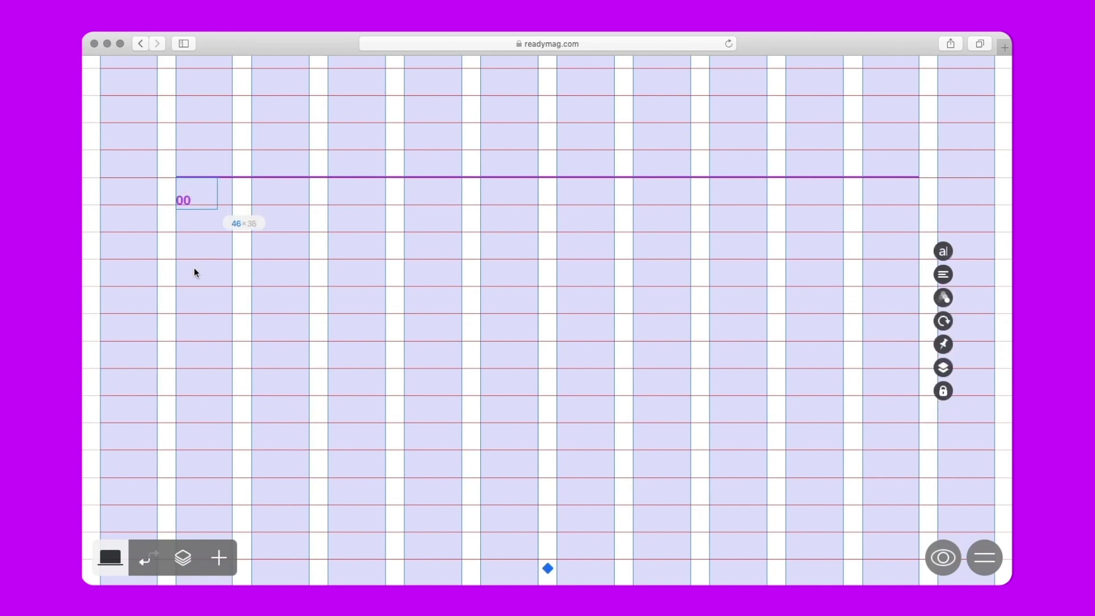
pyautogui.click(218, 557)
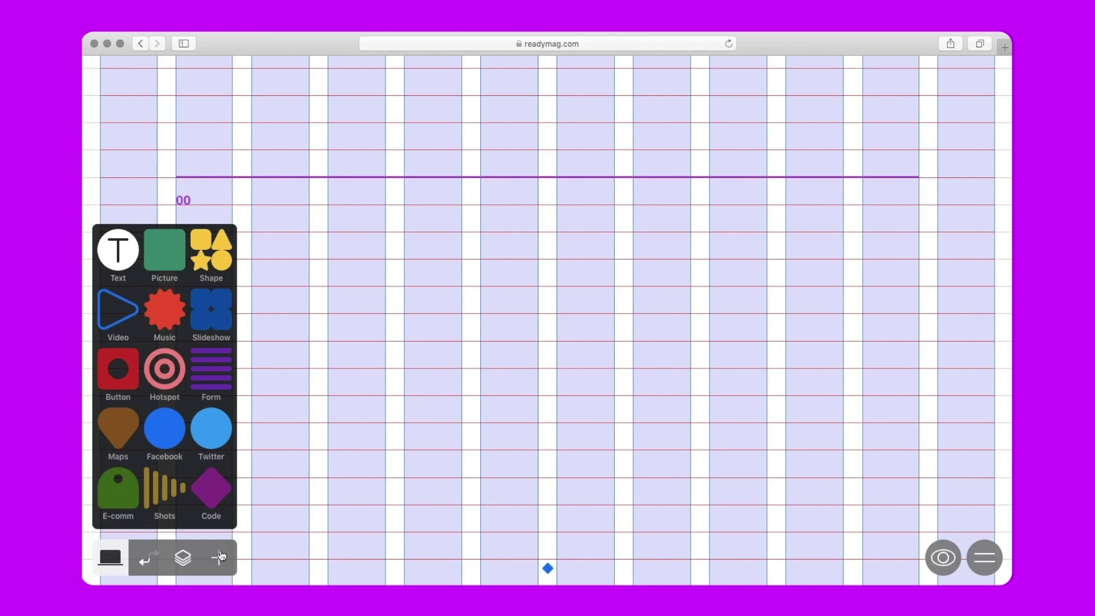
# Add a text block with the pasted three-paragraph body text, moved down and widened rightward.
pyautogui.click(118, 248)
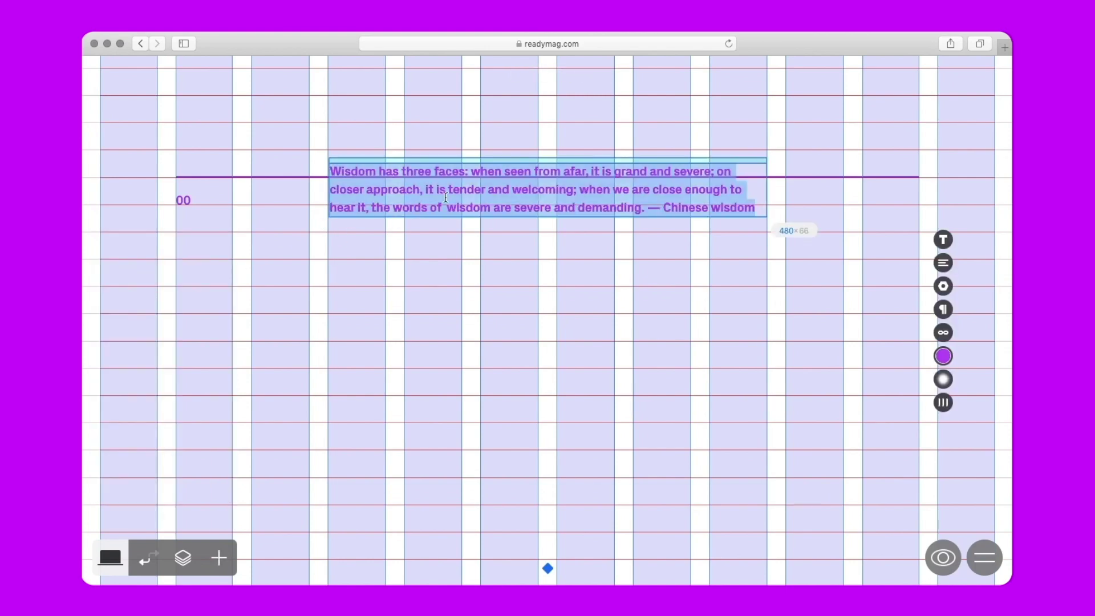
pyautogui.write('The web is fluid. An incredible amount of information flows constantly through underground cables, Wi-Fi hotspots and huge data centers, pouring out from your screen. Sometimes, when the connection is weak, it feels like a spring in the desert. Other times you feel overloaded, like a town under a broken dam.  If we take the analogy further, what lingers between users and information is debris. Banners, bad navigation, ads, unnecessary buttons are simply remainders of more or less successful attempts to guide attention elsewhere.  It’s time to de-clutter the web!')
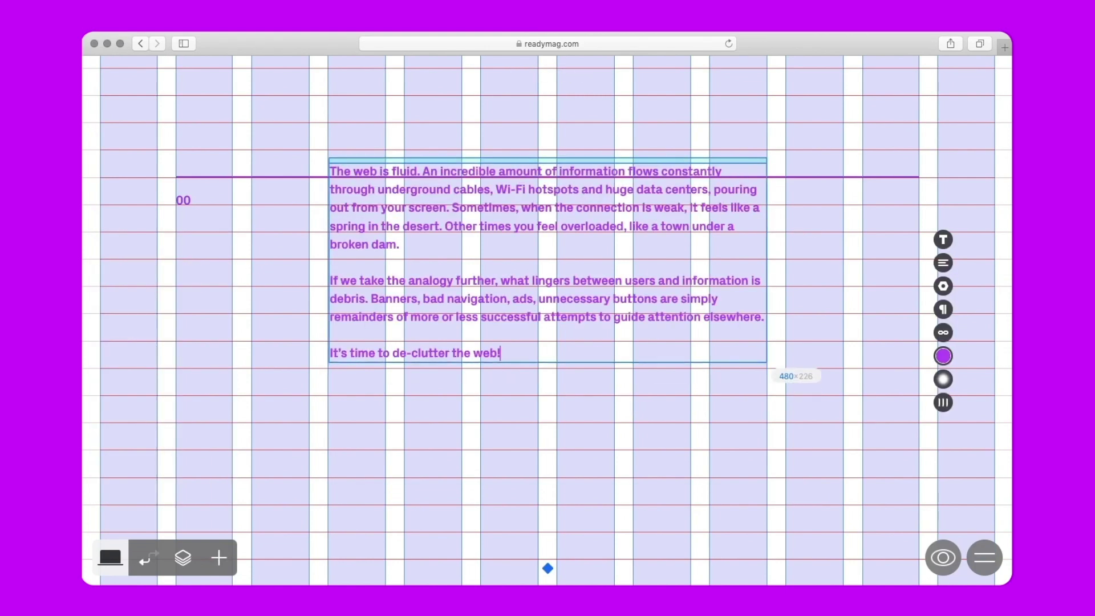
pyautogui.press('Escape')
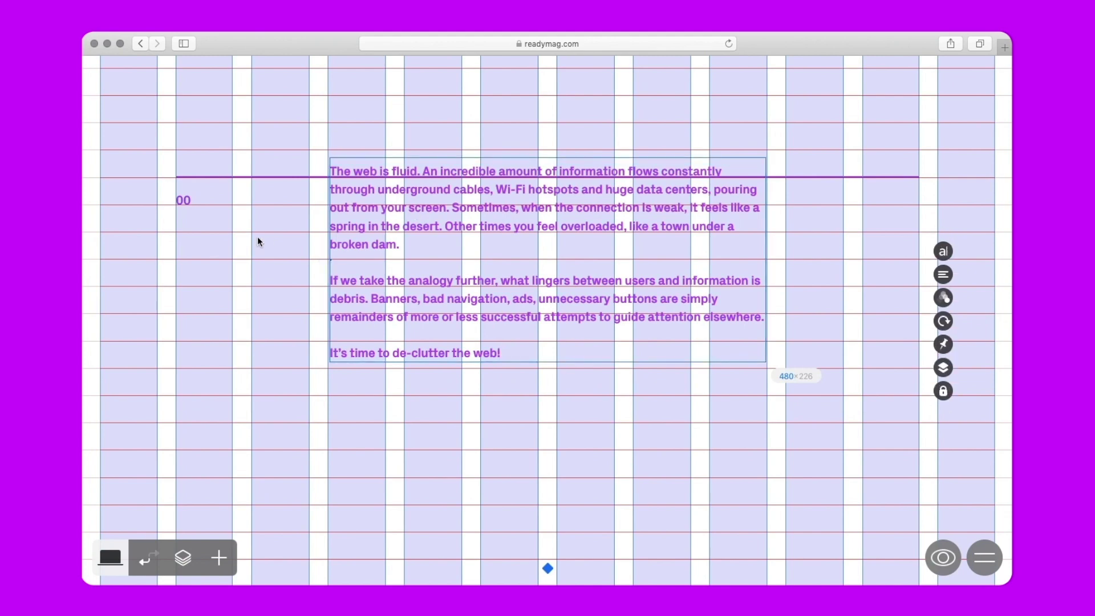
pyautogui.moveTo(389, 205); pyautogui.dragTo(381, 224)
pyautogui.moveTo(765, 280); pyautogui.dragTo(919, 277)
# Format the body text as Regular, size 26, line height 30, letter spacing -0.6.
pyautogui.doubleClick(830, 264)
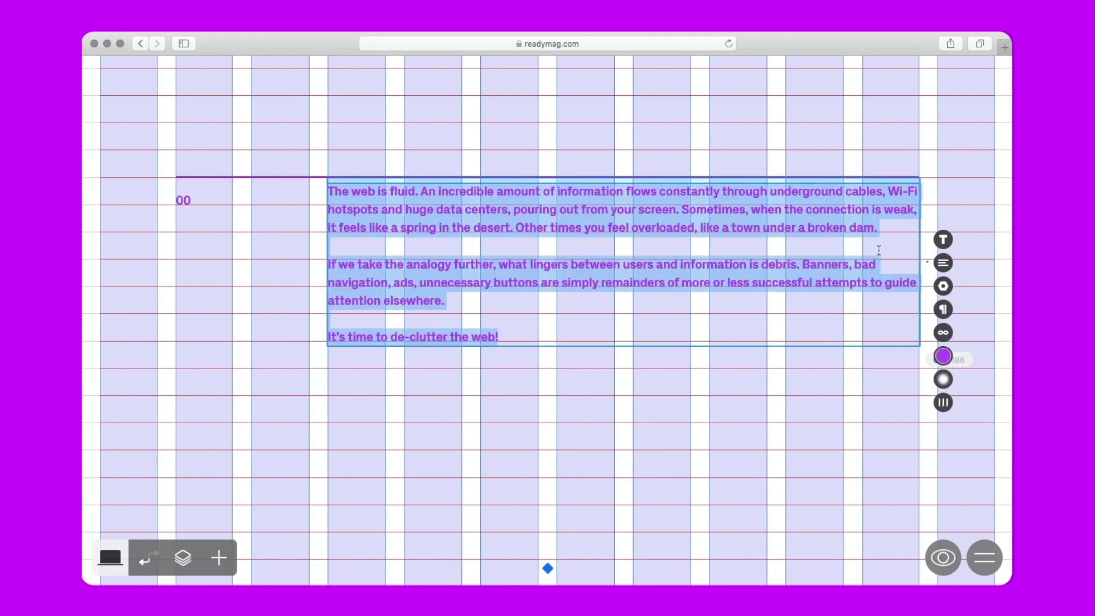
pyautogui.click(943, 240)
pyautogui.click(910, 267)
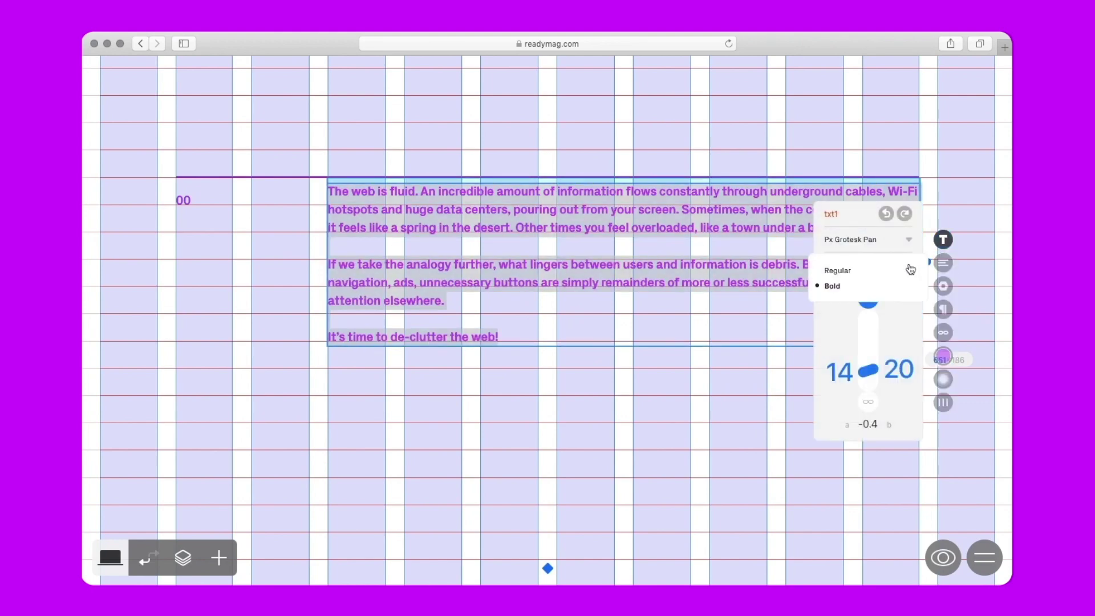
pyautogui.click(842, 270)
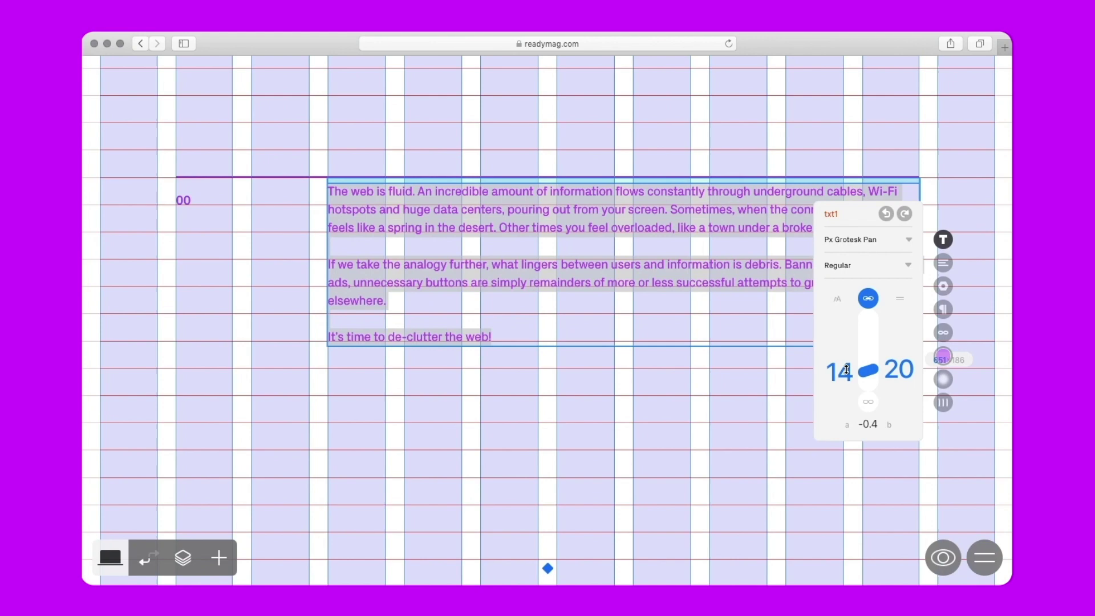
pyautogui.moveTo(846, 370); pyautogui.dragTo(844, 346)
pyautogui.click(868, 299)
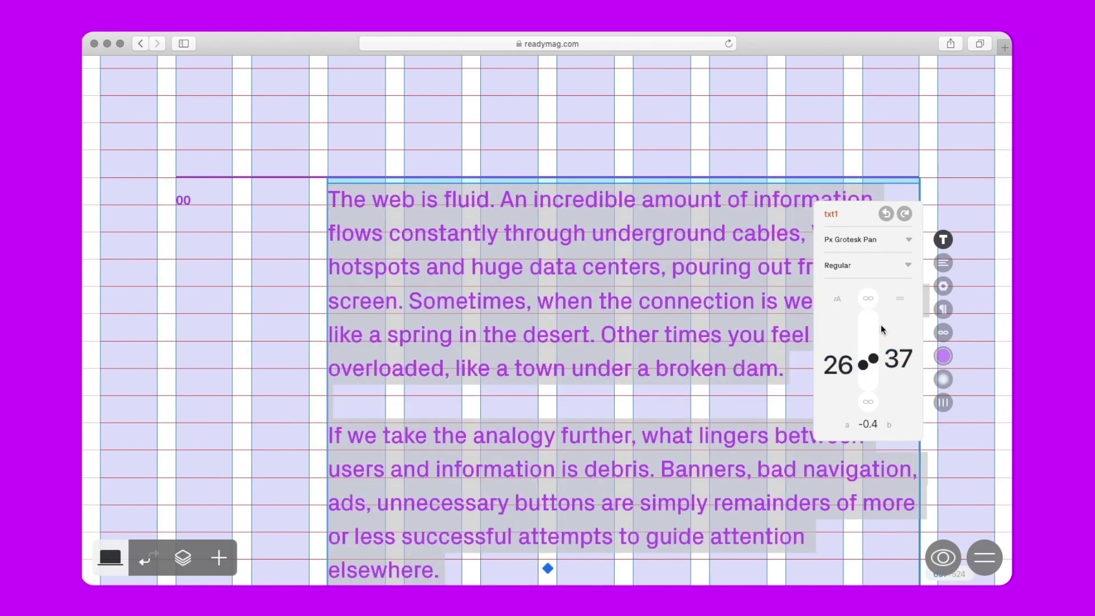
pyautogui.moveTo(893, 354); pyautogui.dragTo(893, 366)
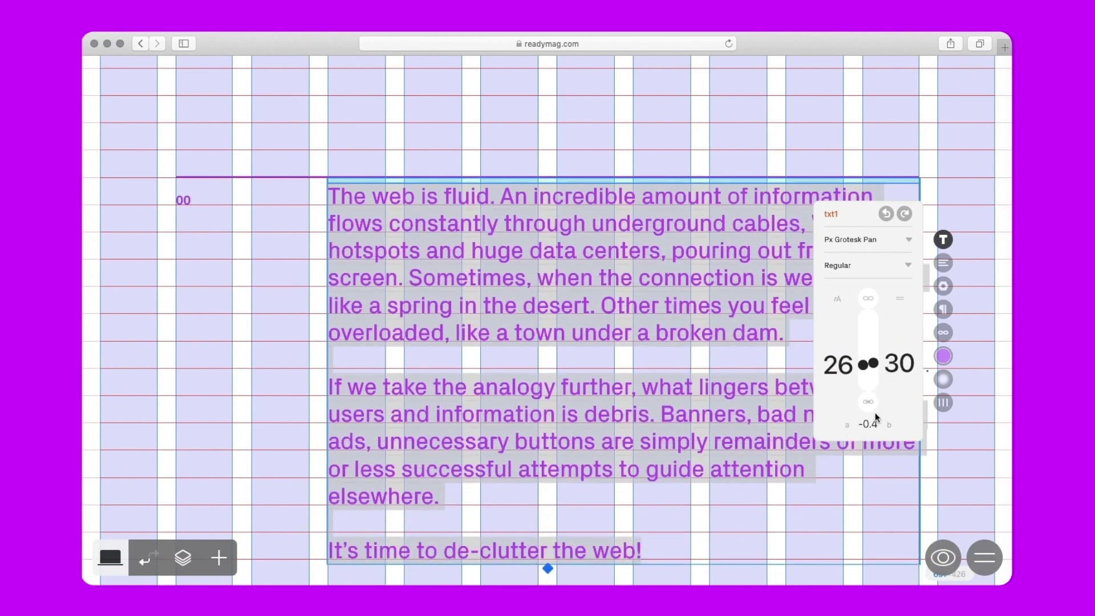
pyautogui.moveTo(867, 423); pyautogui.dragTo(862, 423)
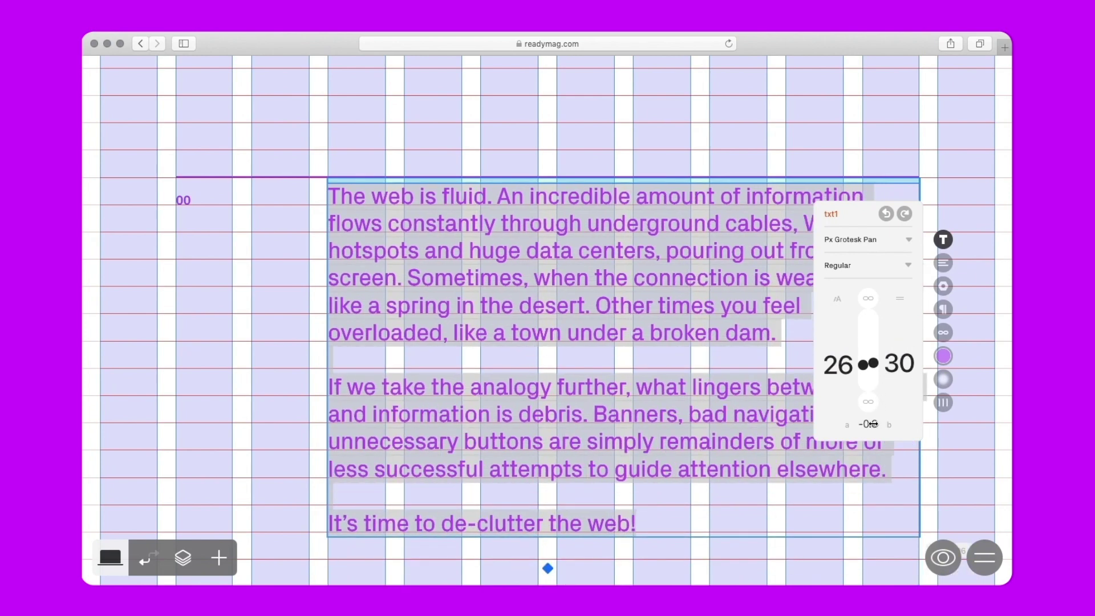
# Save these typography settings as a new text style named txt2.
pyautogui.click(831, 214)
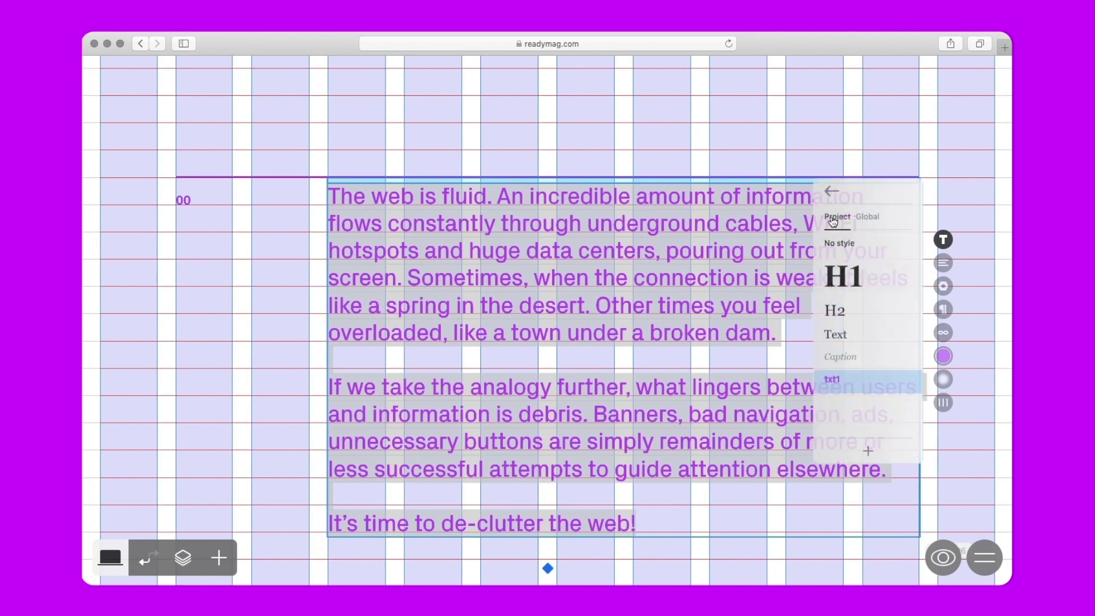
pyautogui.click(871, 452)
pyautogui.tripleClick(833, 146)
pyautogui.write('txt2')
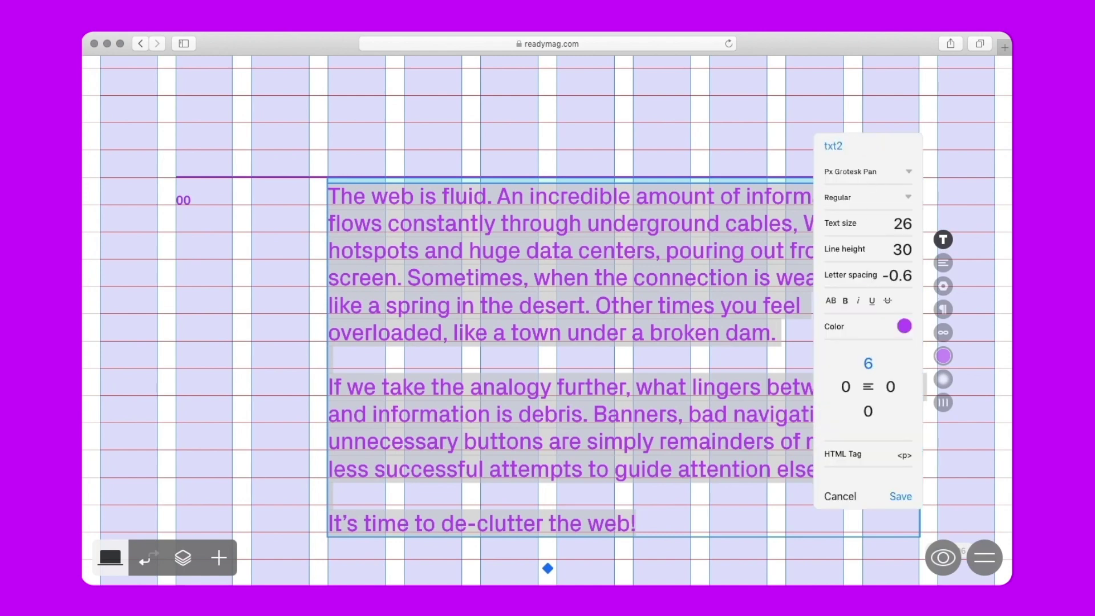
pyautogui.click(900, 495)
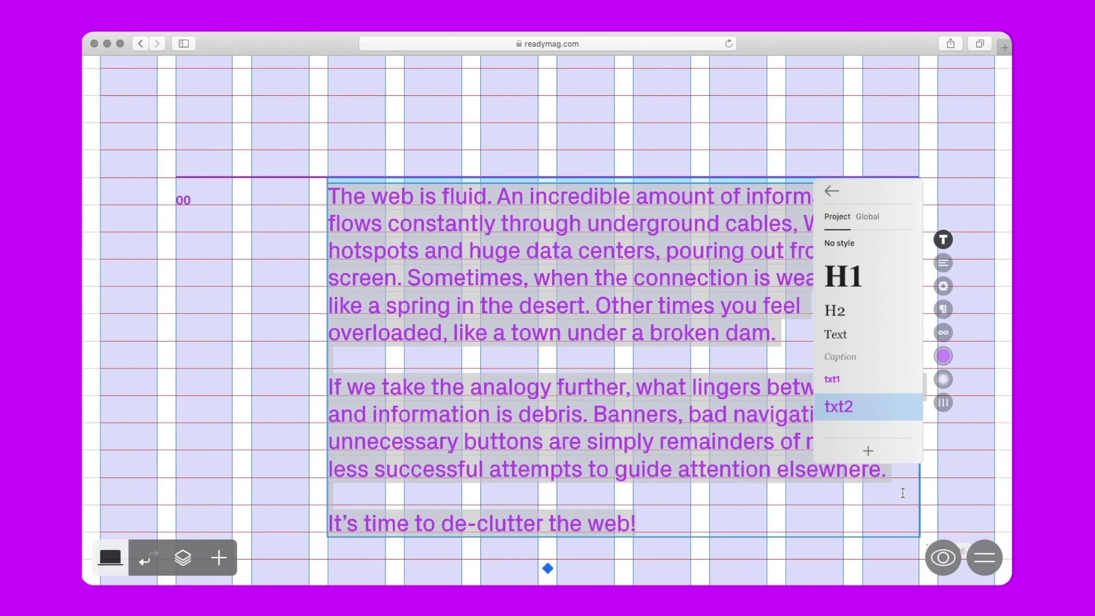
pyautogui.click(964, 472)
pyautogui.click(963, 472)
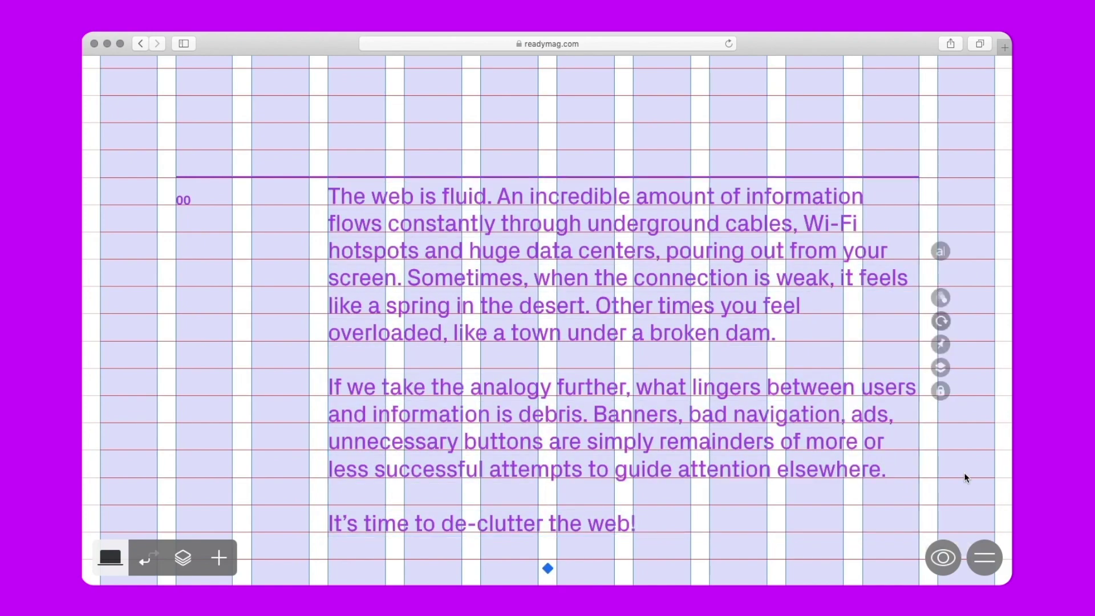
pyautogui.scroll(10, 963, 472)
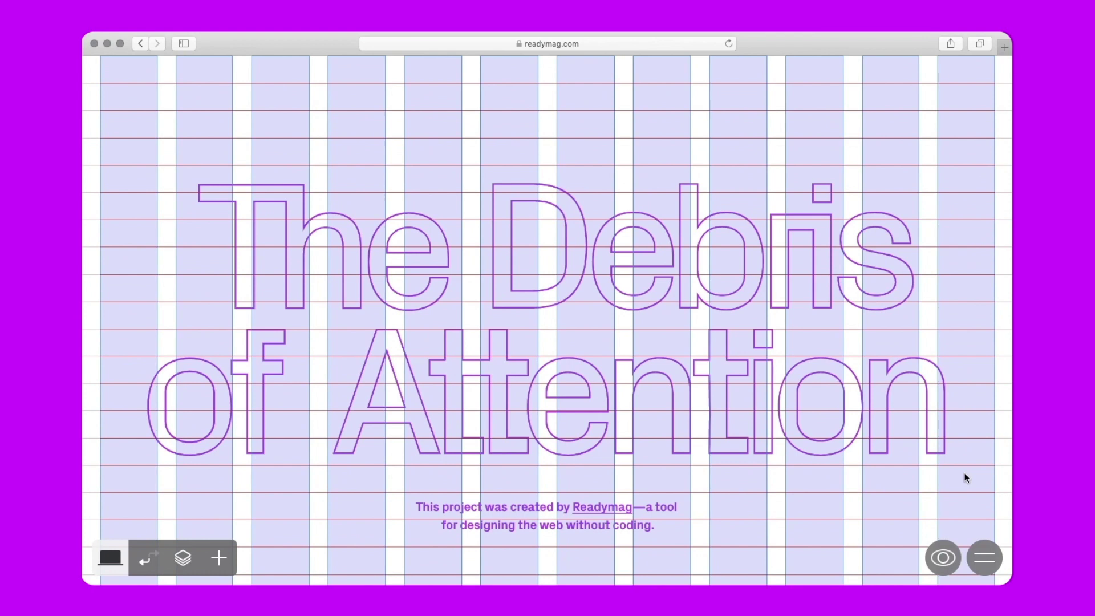
# Add a rectangle with a purple border of 2 and yellow FFE100 fill.
pyautogui.click(219, 558)
pyautogui.click(220, 265)
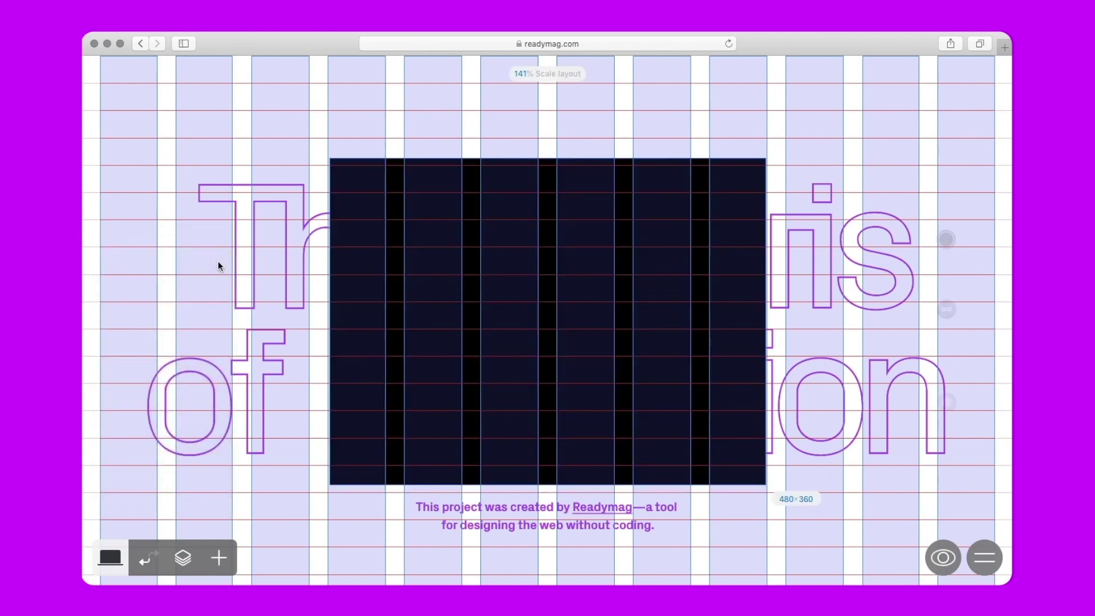
pyautogui.click(906, 320)
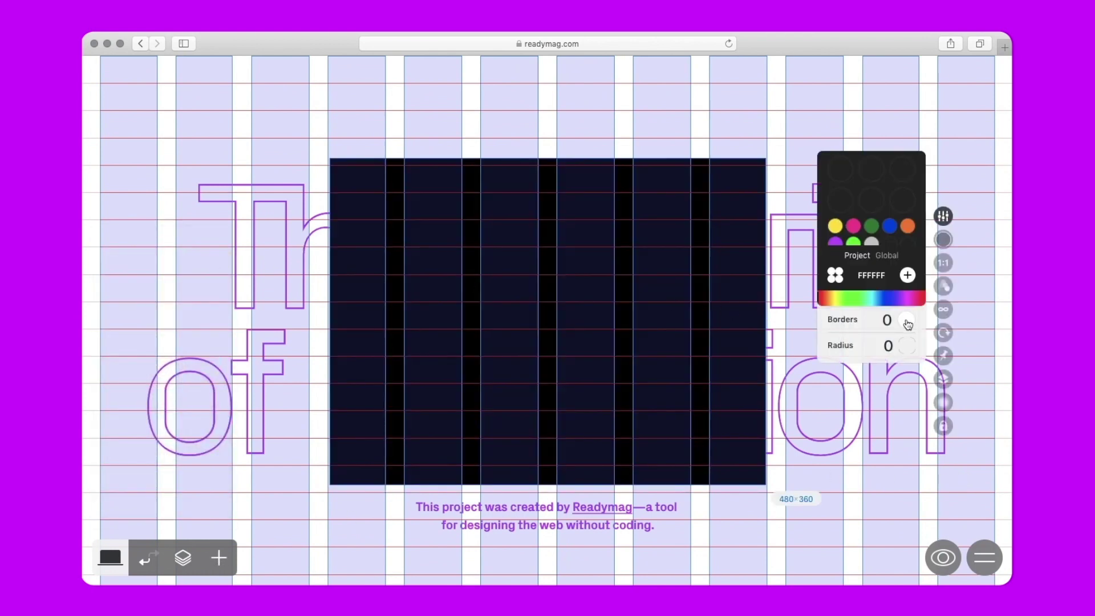
pyautogui.click(836, 241)
pyautogui.click(886, 320)
pyautogui.write('2')
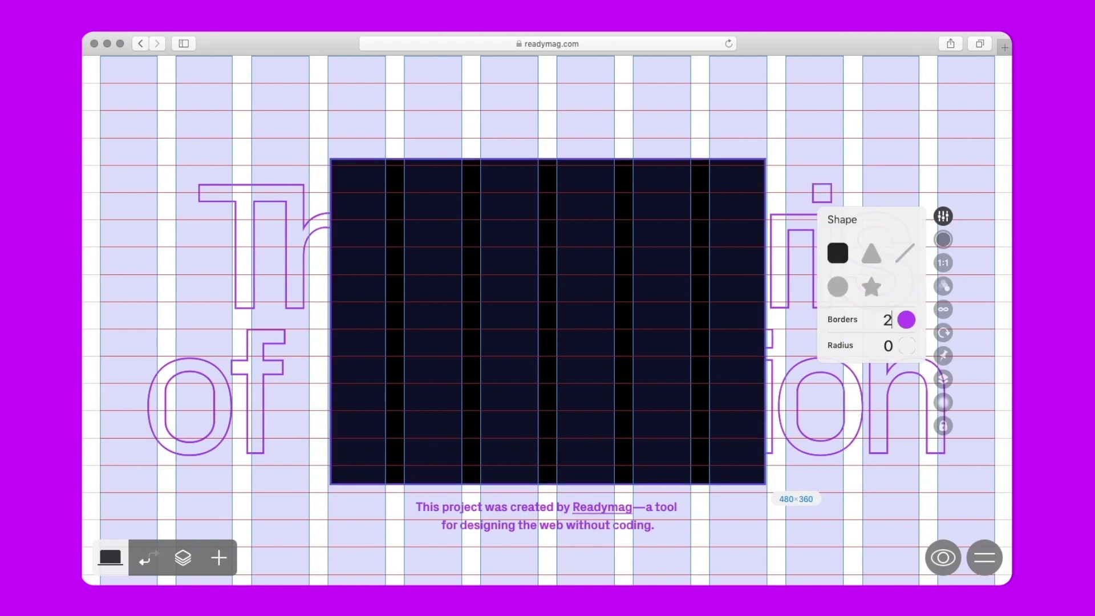
pyautogui.click(943, 239)
pyautogui.click(832, 221)
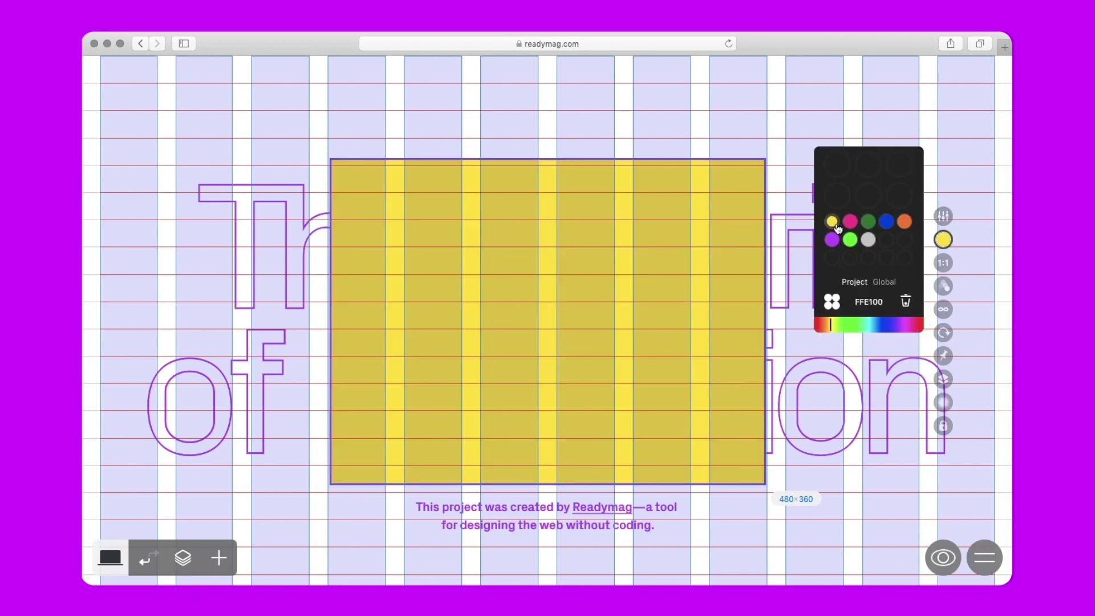
# Move the rectangle layer beneath the title pictures and hide the layout grid.
pyautogui.click(183, 557)
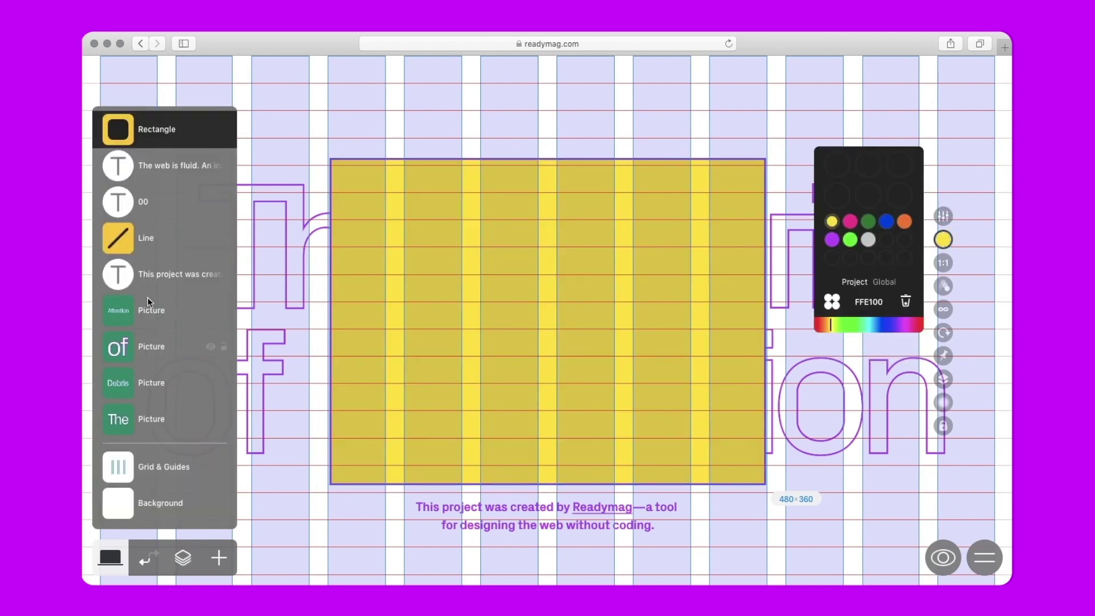
pyautogui.moveTo(122, 149); pyautogui.dragTo(122, 439)
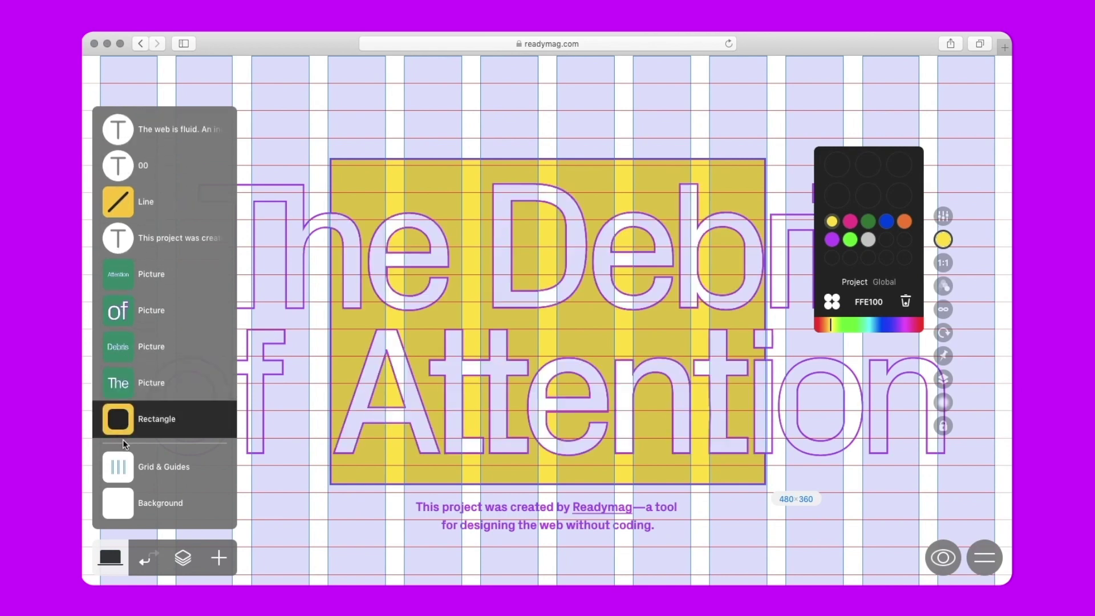
pyautogui.press('h')
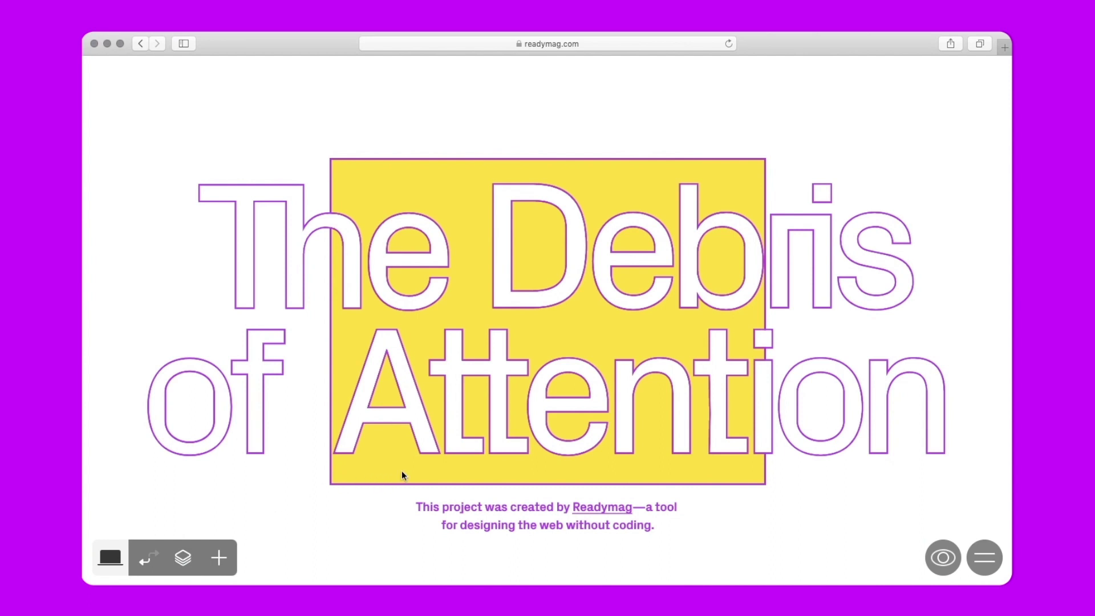
# Move the yellow rectangle left behind 'The' and shrink it to 259×222.
pyautogui.moveTo(401, 470); pyautogui.dragTo(162, 477)
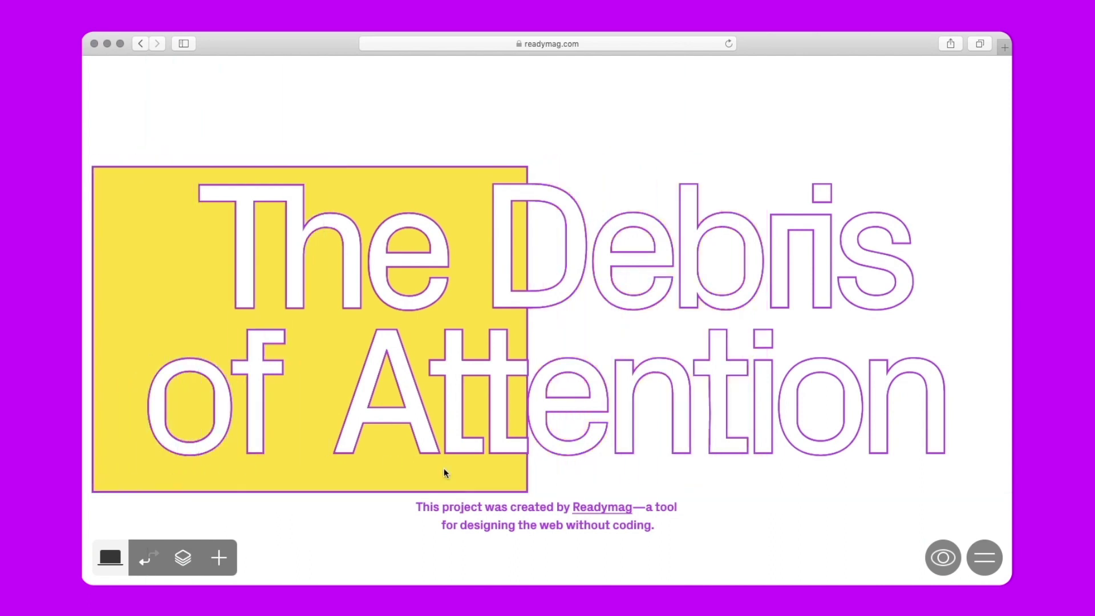
pyautogui.click(528, 490)
pyautogui.moveTo(528, 491); pyautogui.dragTo(329, 368)
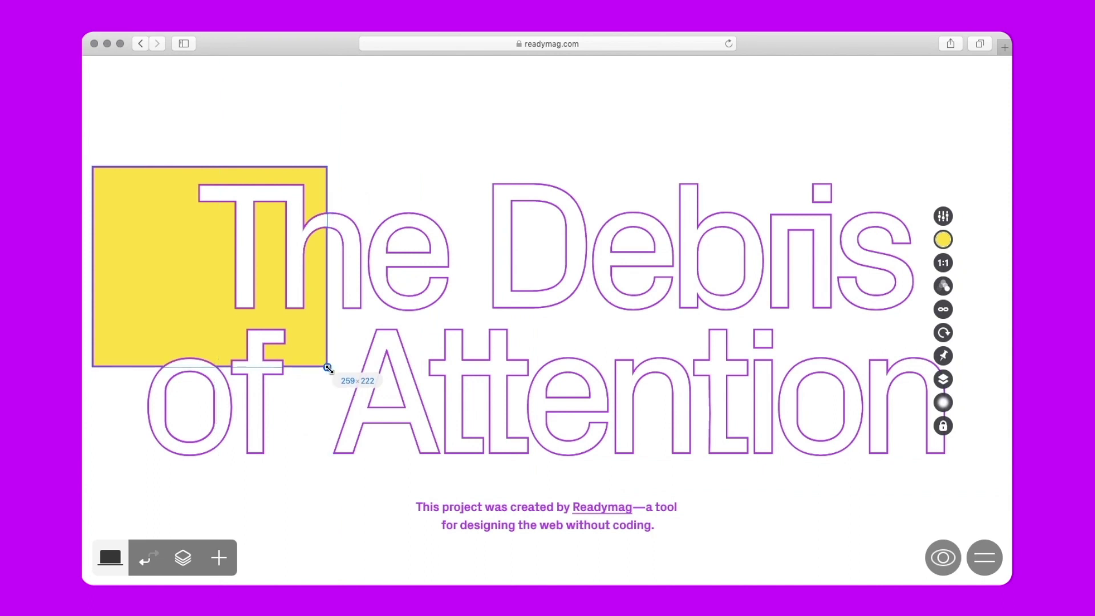
# Add a hover opacity animation from 100 to 0 with 0 s duration.
pyautogui.moveTo(944, 289)
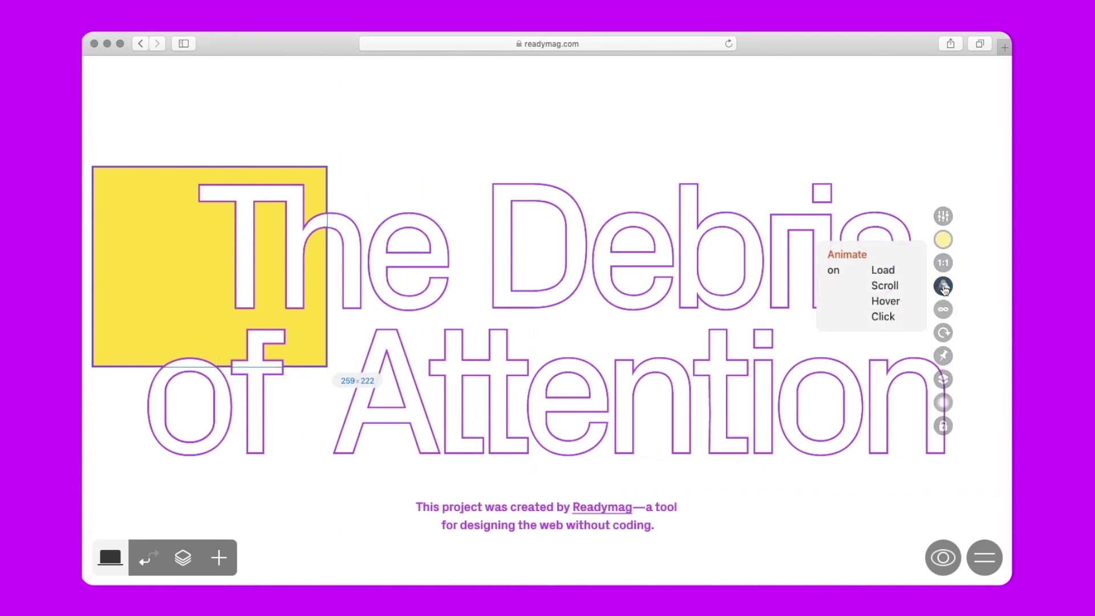
pyautogui.click(892, 299)
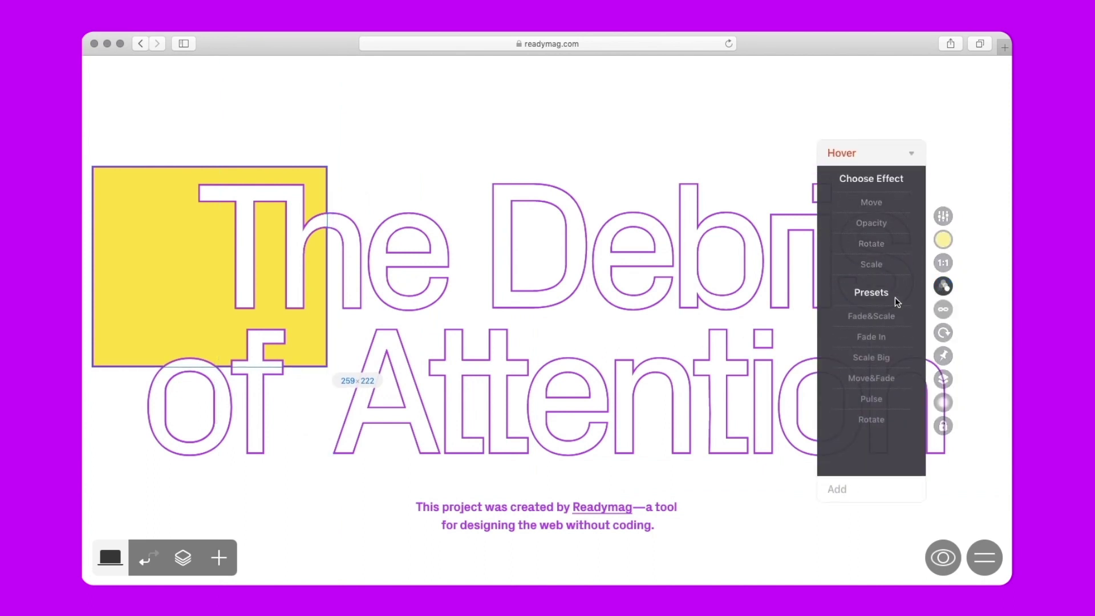
pyautogui.click(871, 223)
pyautogui.click(859, 291)
pyautogui.write('100')
pyautogui.press('Tab')
pyautogui.write('0')
pyautogui.moveTo(900, 246); pyautogui.dragTo(901, 265)
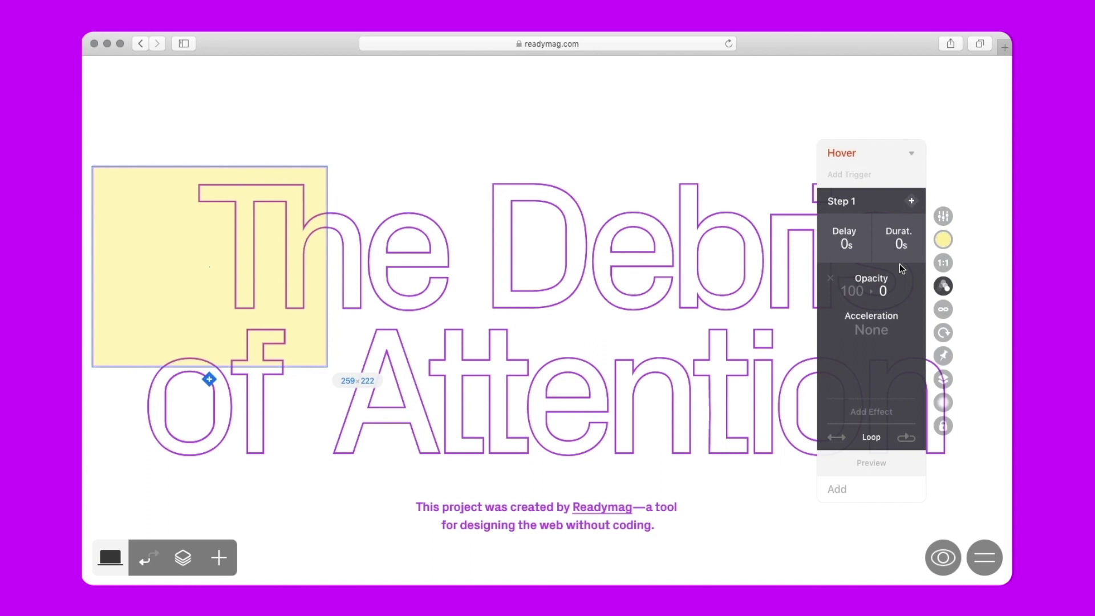
# Add a second opacity step with a 60 s delay.
pyautogui.click(911, 201)
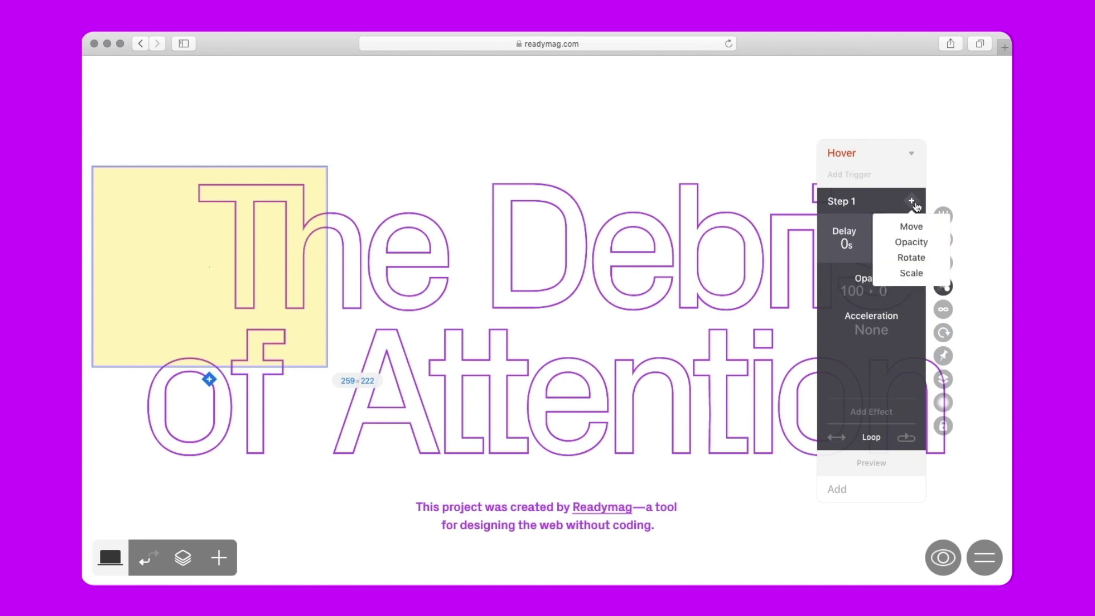
pyautogui.click(911, 243)
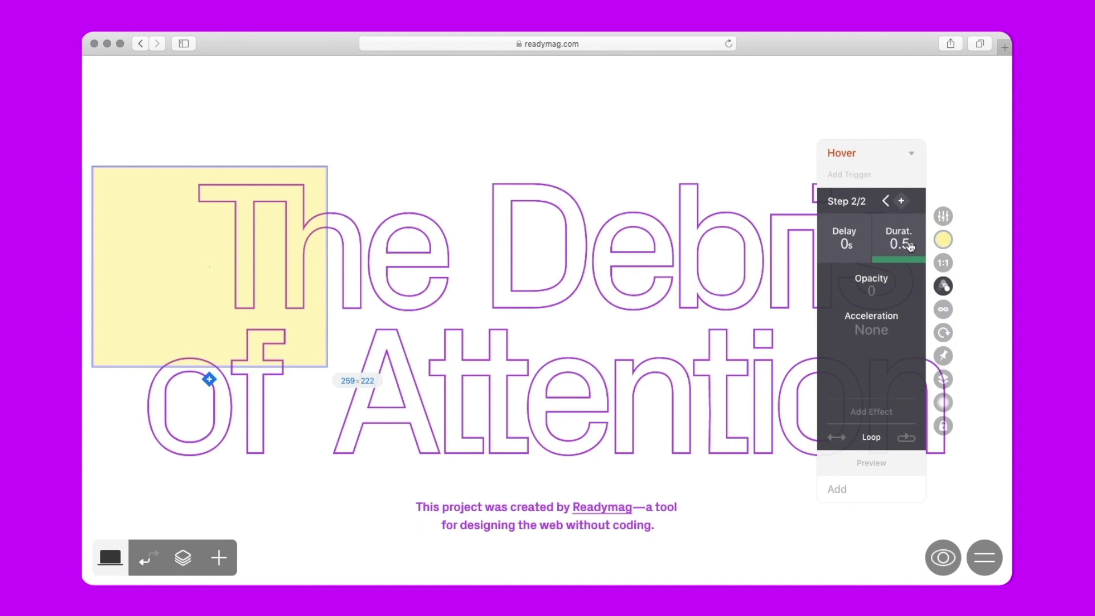
pyautogui.moveTo(910, 247); pyautogui.dragTo(904, 261)
pyautogui.write('60')
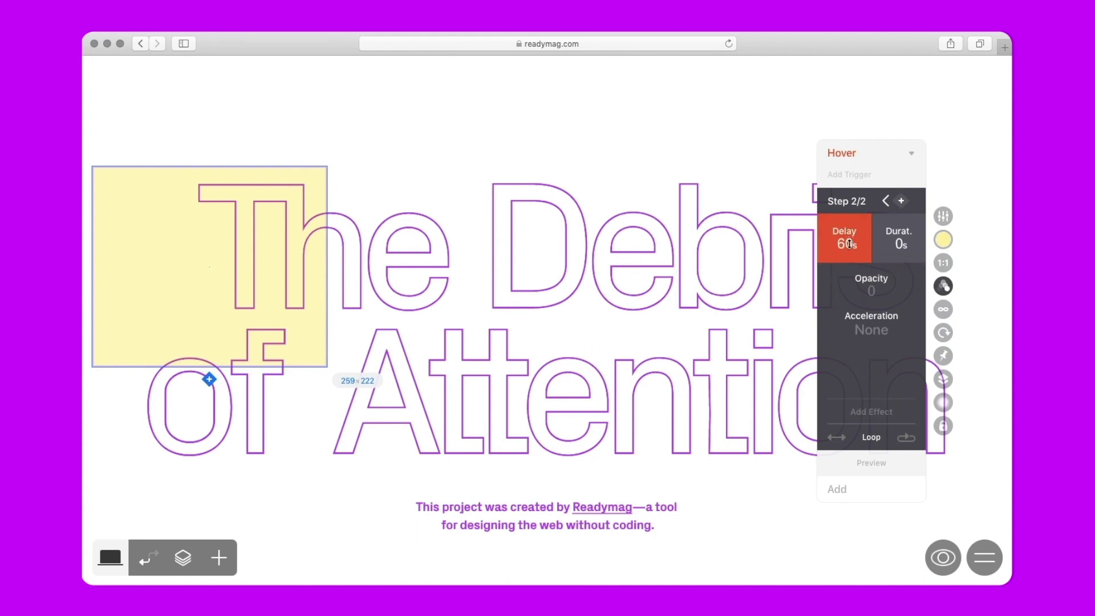
pyautogui.click(629, 138)
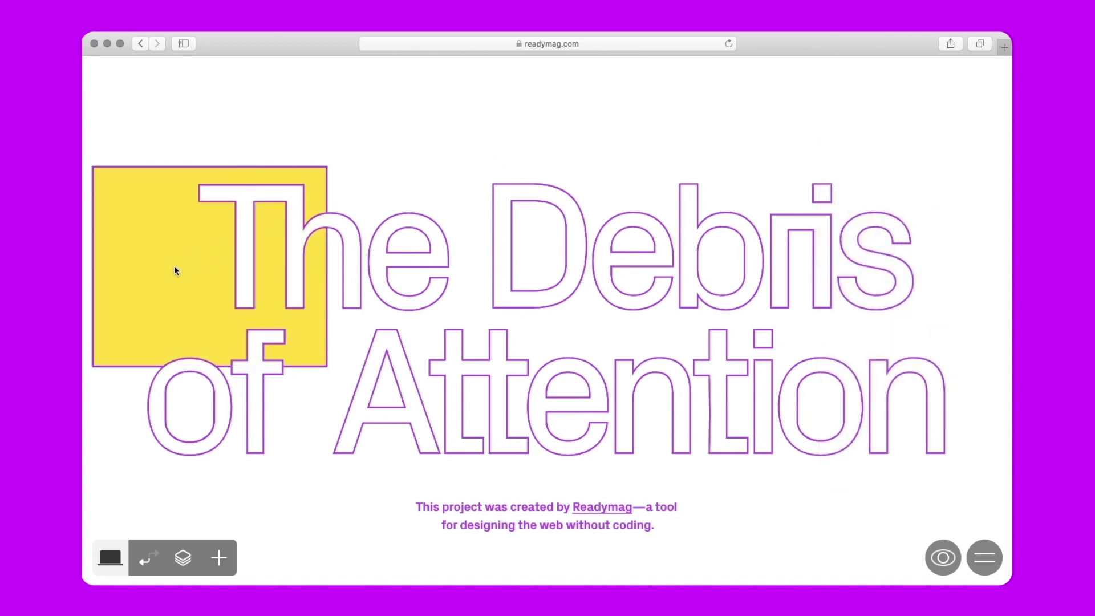
# Duplicate the yellow rectangle, layer it behind 'Attention', move it down-right and make it taller.
pyautogui.moveTo(173, 265); pyautogui.dragTo(689, 380)
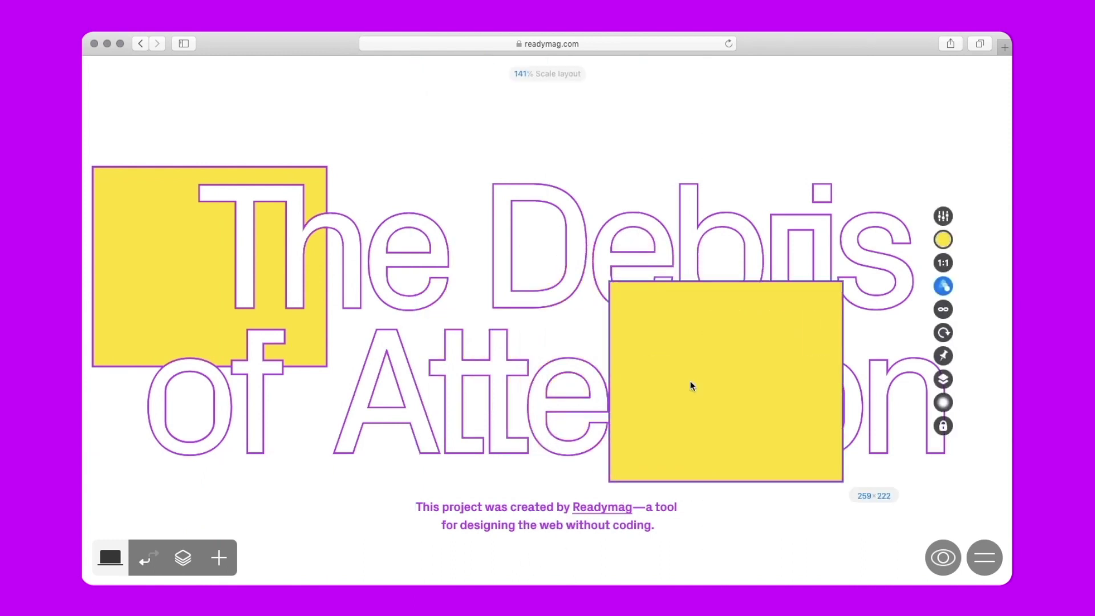
pyautogui.click(182, 557)
pyautogui.moveTo(122, 108); pyautogui.dragTo(123, 392)
pyautogui.click(183, 557)
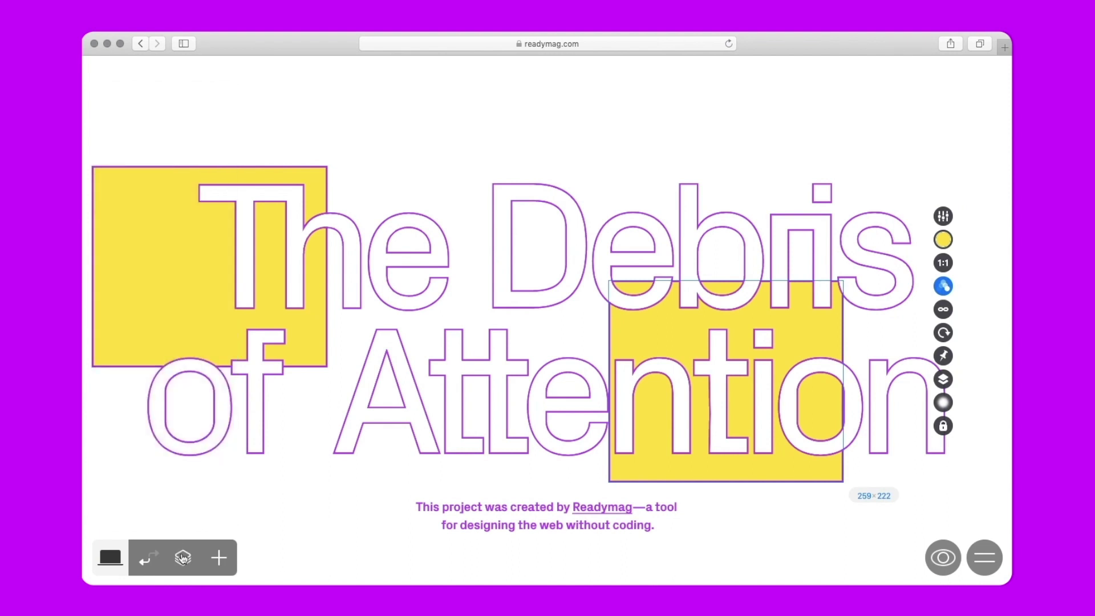
pyautogui.moveTo(647, 468); pyautogui.dragTo(720, 557)
pyautogui.moveTo(918, 367); pyautogui.dragTo(901, 282)
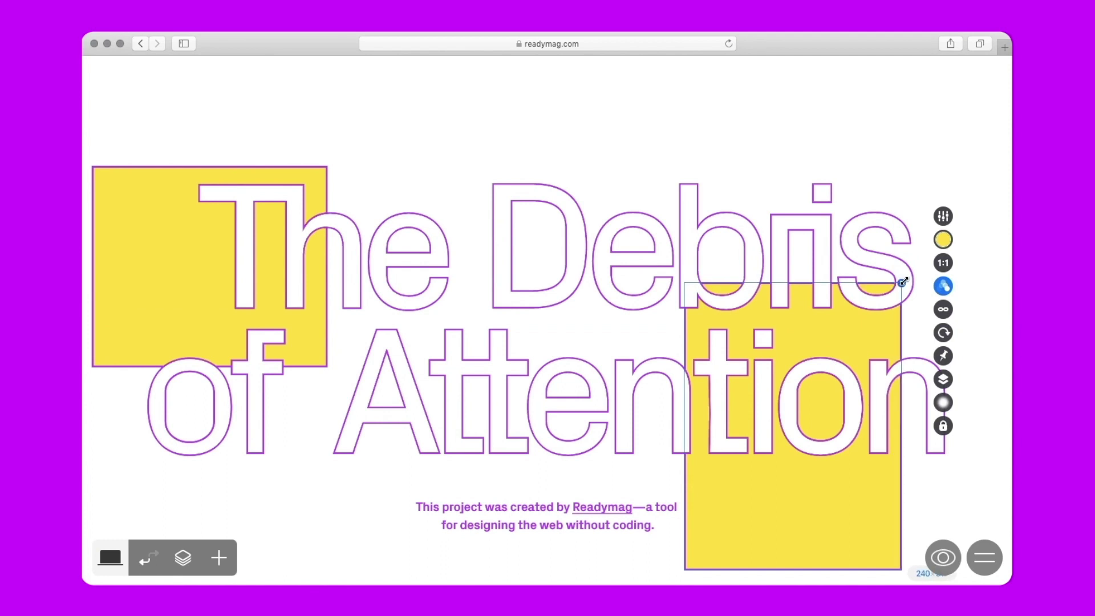
# Give the duplicate rectangle corner radius 10, a green border and a blue fill.
pyautogui.click(942, 217)
pyautogui.click(885, 346)
pyautogui.write('10')
pyautogui.click(906, 320)
pyautogui.click(852, 243)
pyautogui.click(942, 241)
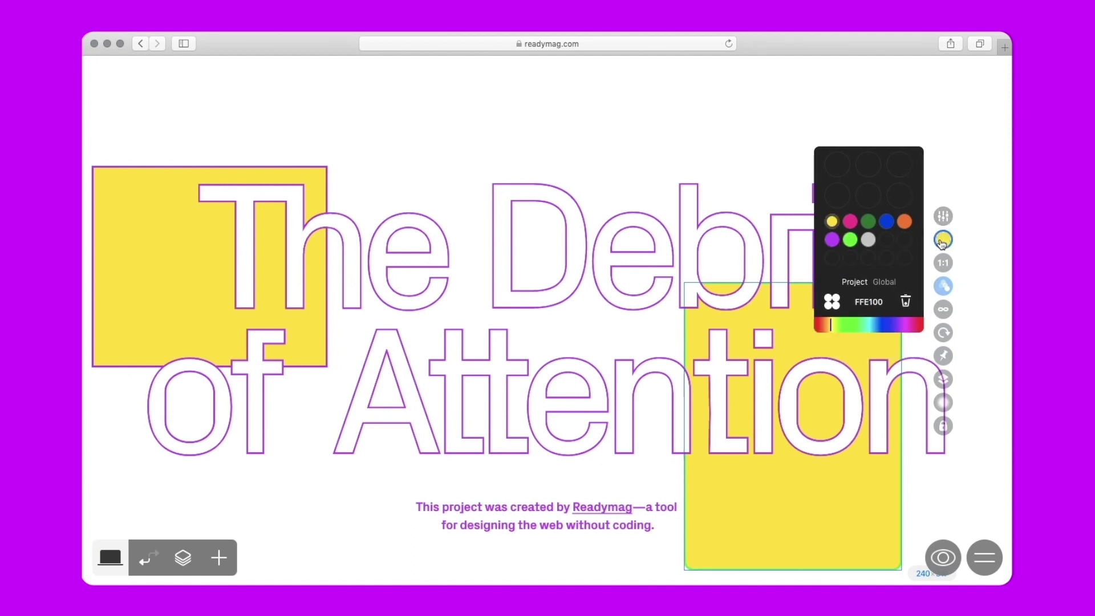
pyautogui.click(887, 222)
pyautogui.click(702, 115)
pyautogui.click(702, 115)
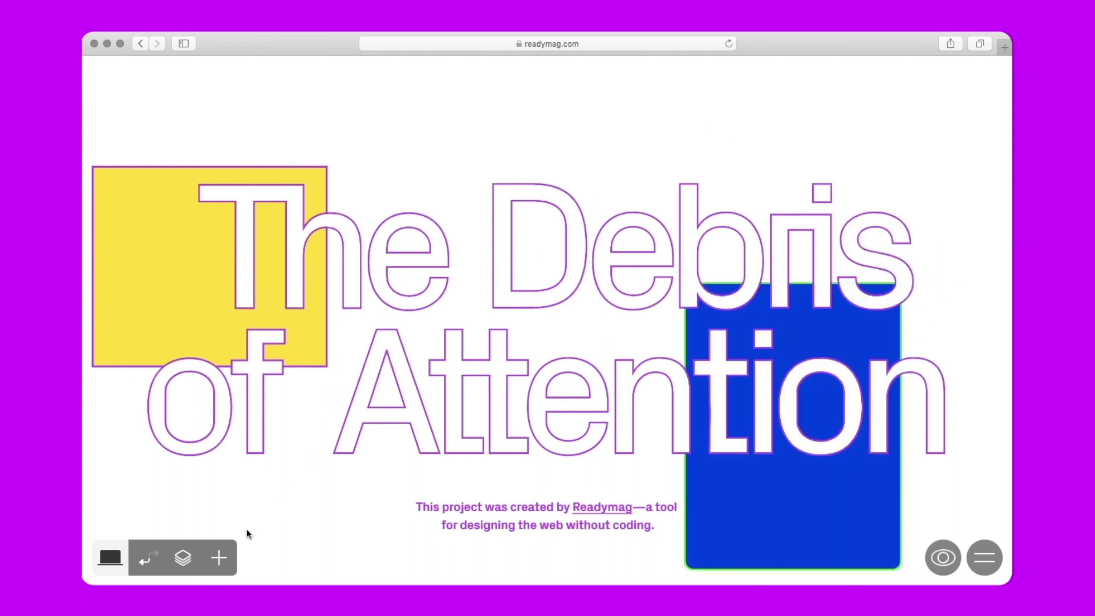
pyautogui.click(219, 557)
pyautogui.click(219, 251)
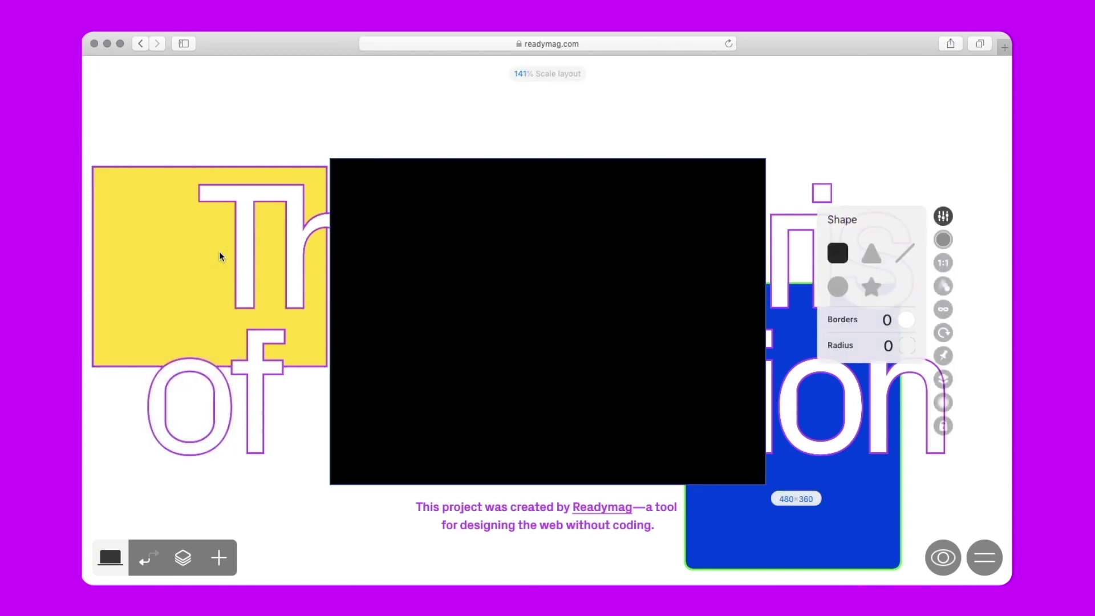
# Turn the new shape into a circle with a green border of 2 and dark green 007E39 fill.
pyautogui.click(837, 286)
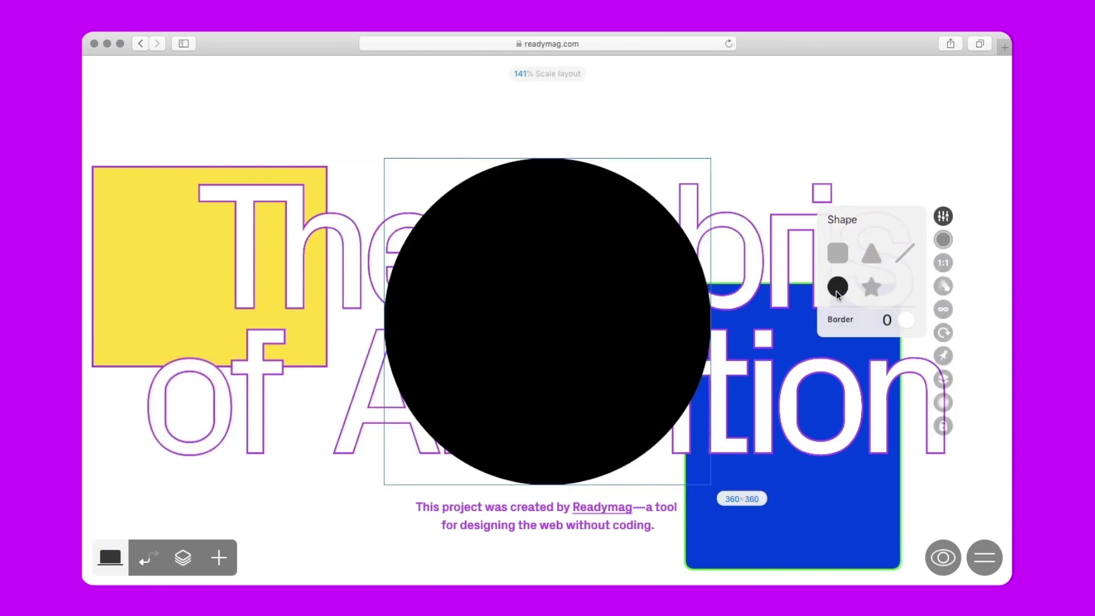
pyautogui.click(912, 322)
pyautogui.click(906, 276)
pyautogui.click(887, 320)
pyautogui.write('1')
pyautogui.press('Up')
pyautogui.click(943, 240)
pyautogui.click(869, 222)
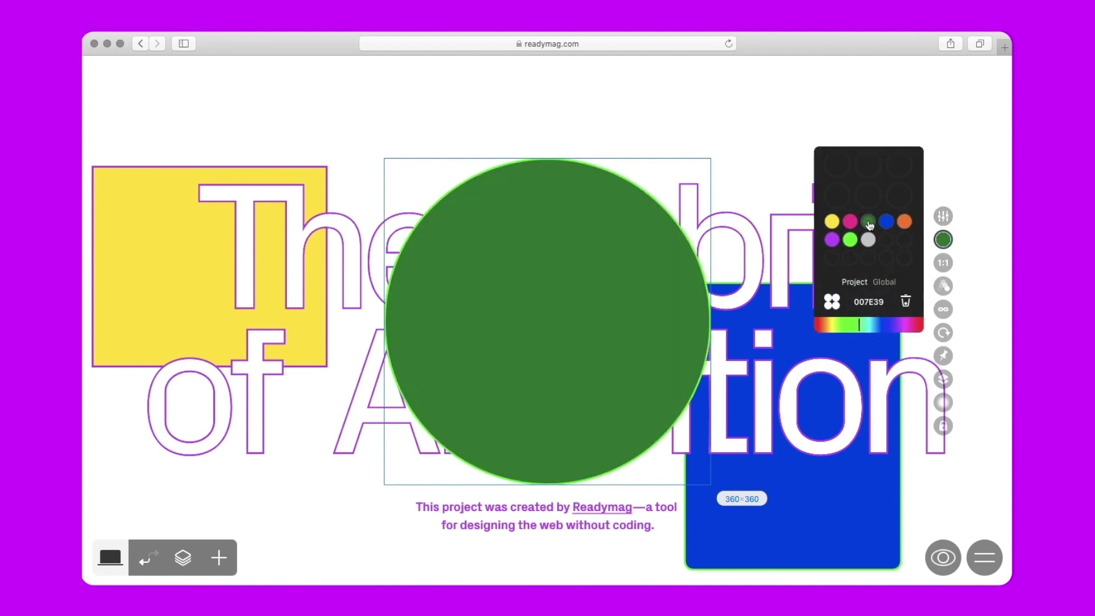
# Move the Oval layer behind the title text and resize the circle to 222×222.
pyautogui.click(182, 556)
pyautogui.moveTo(120, 156); pyautogui.dragTo(118, 403)
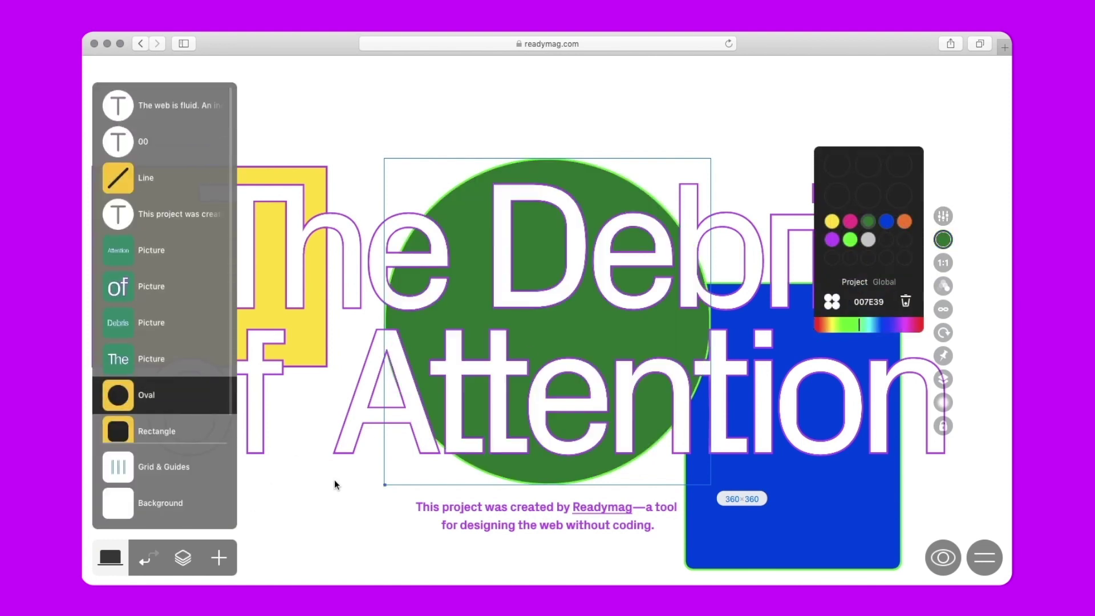
pyautogui.click(334, 480)
pyautogui.click(637, 341)
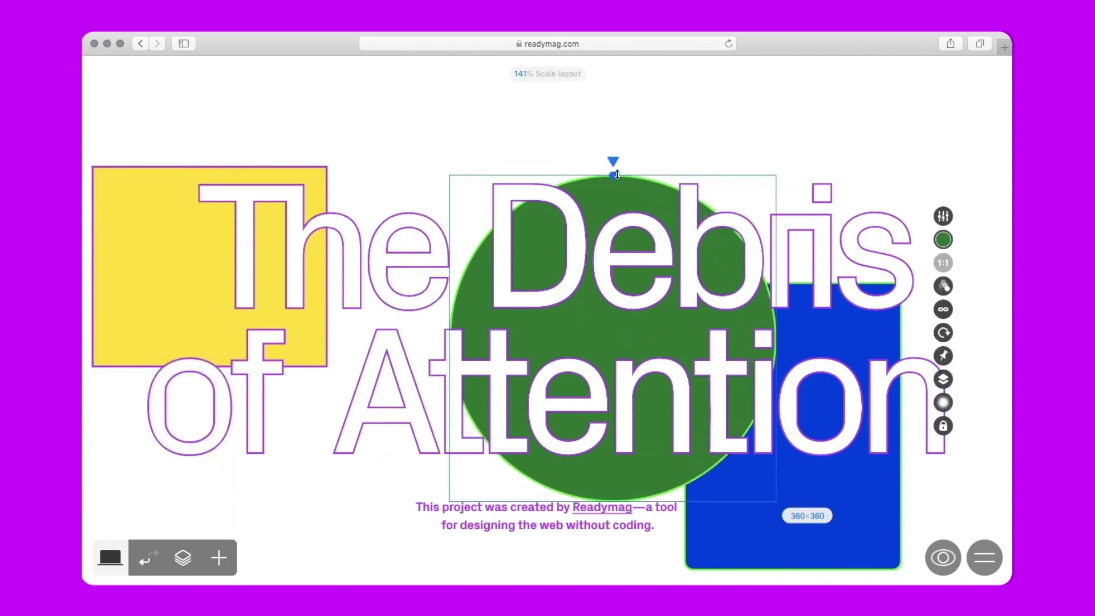
pyautogui.moveTo(618, 173); pyautogui.dragTo(613, 305)
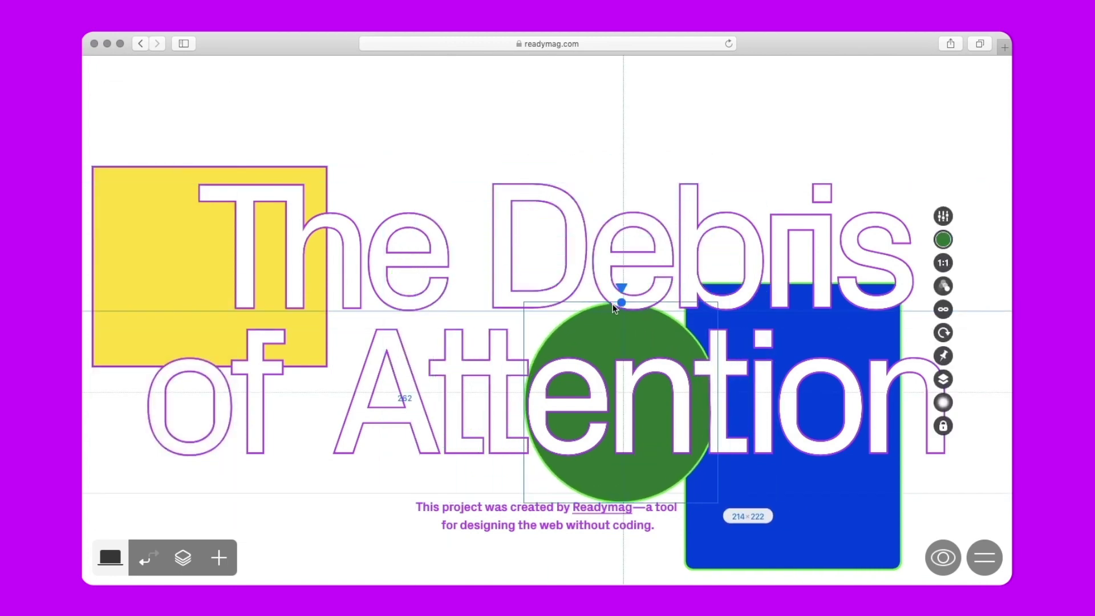
pyautogui.moveTo(518, 302); pyautogui.dragTo(513, 311)
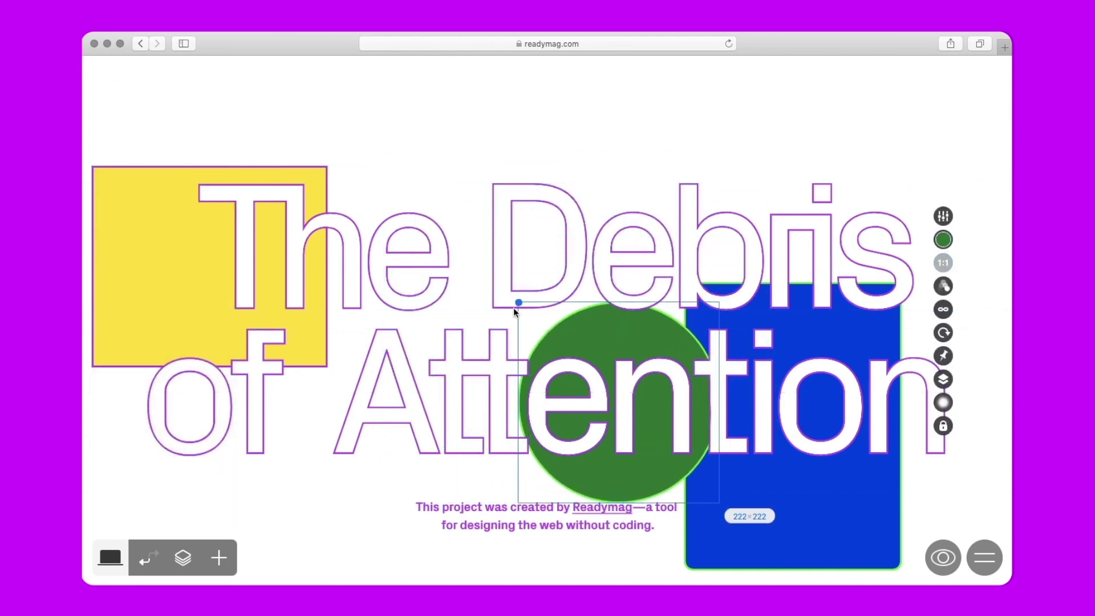
pyautogui.click(183, 295)
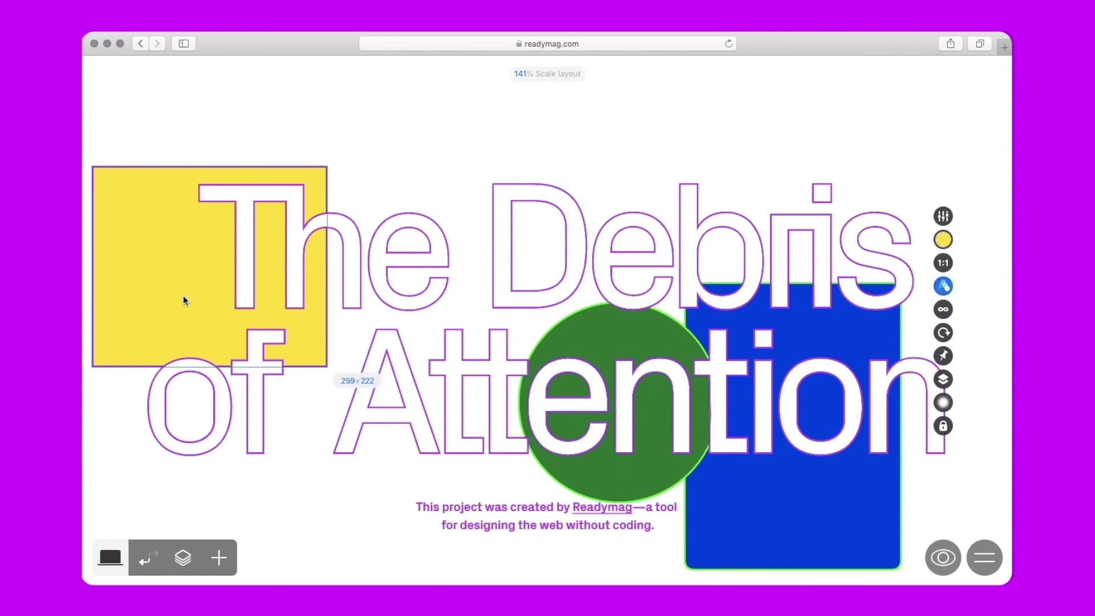
# Copy the yellow rectangle's hover animation with Ctrl+Shift+C and paste it onto the green circle.
pyautogui.hotkey('ctrl', 'shift', 'c')
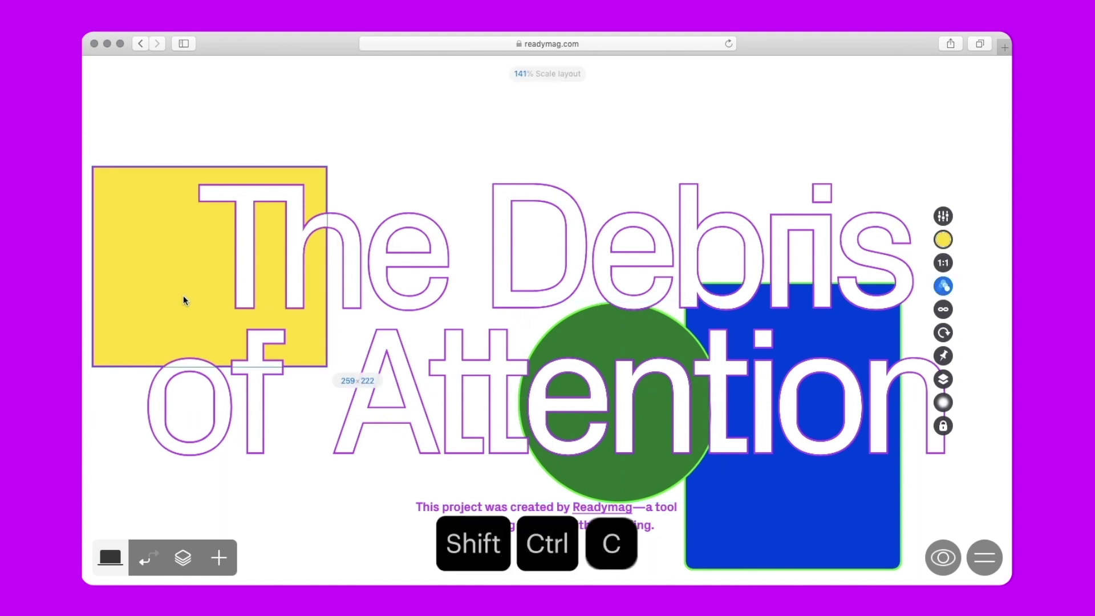
pyautogui.click(632, 475)
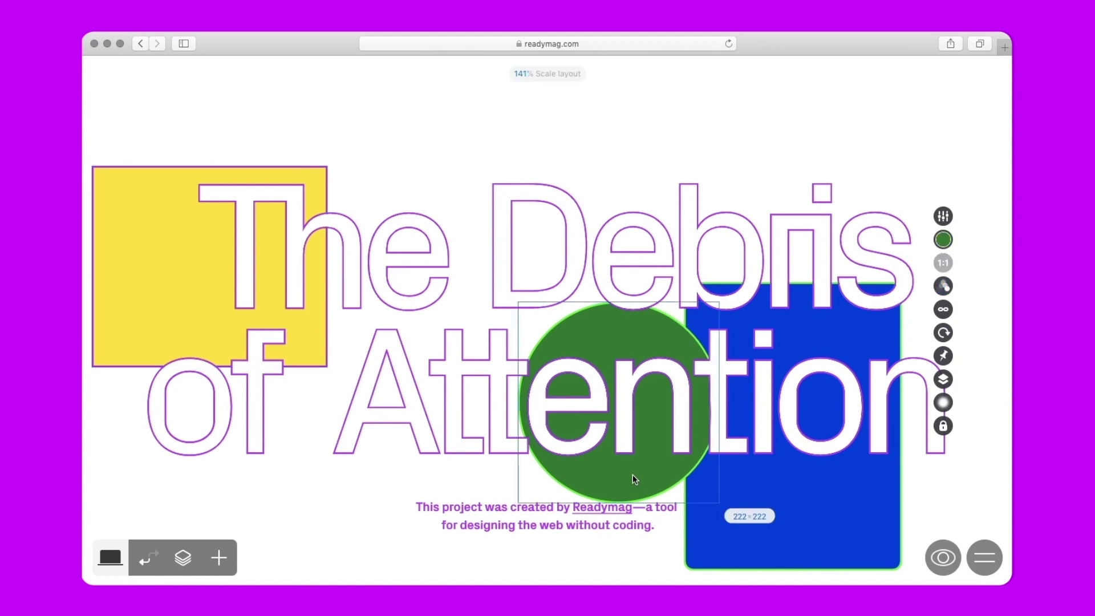
pyautogui.hotkey('ctrl', 'shift', 'v')
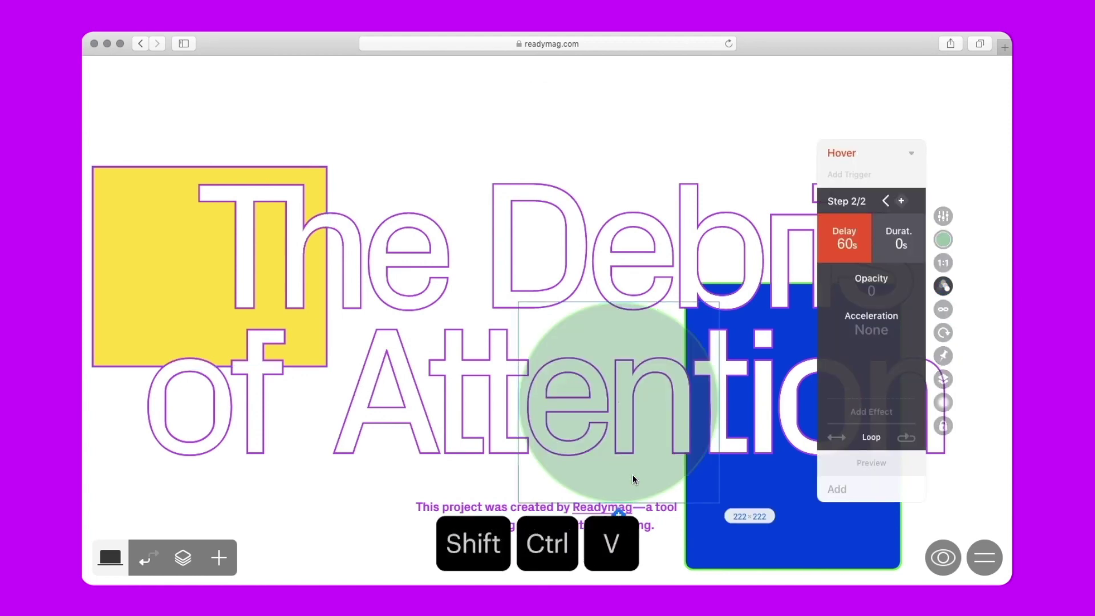
pyautogui.click(628, 110)
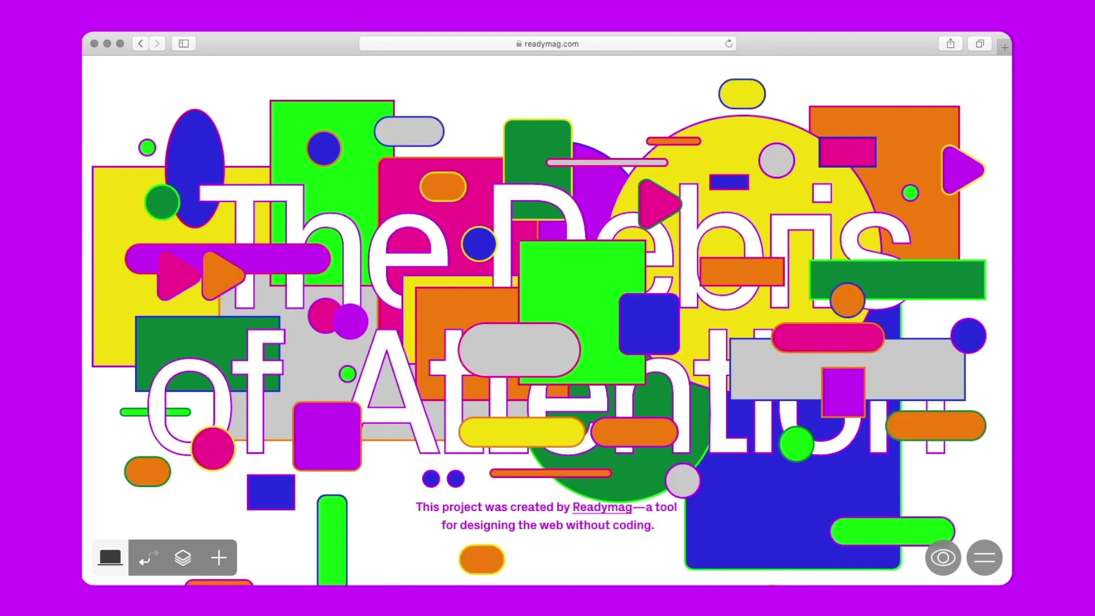
pyautogui.scroll(-5, 617, 111)
pyautogui.scroll(5, 617, 111)
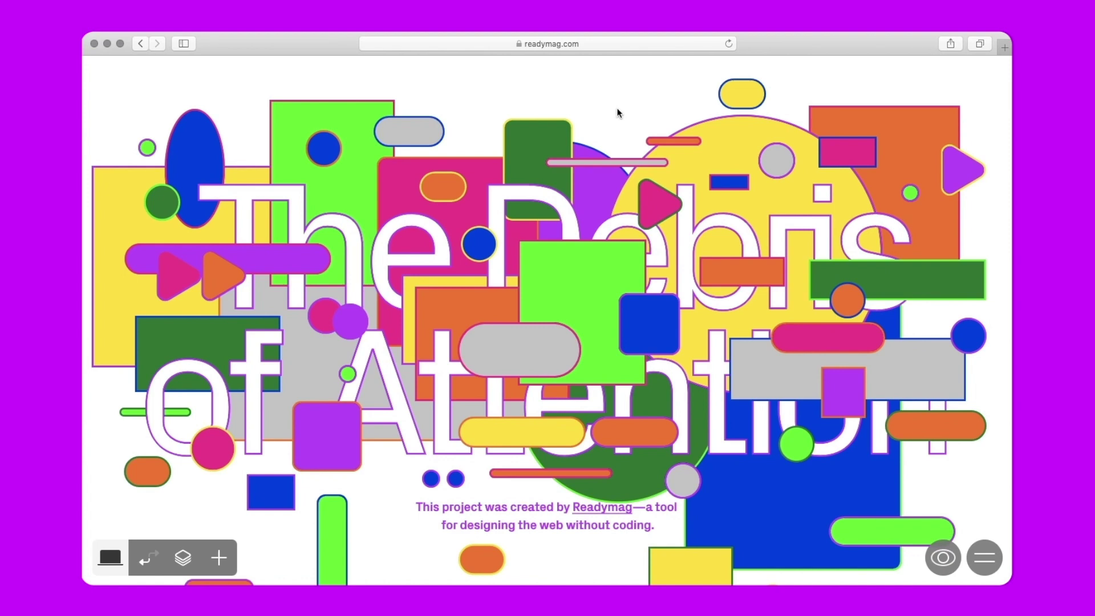
# Give the yellow pill a looping on-load Rotate animation to 360° over 6 seconds.
pyautogui.click(738, 98)
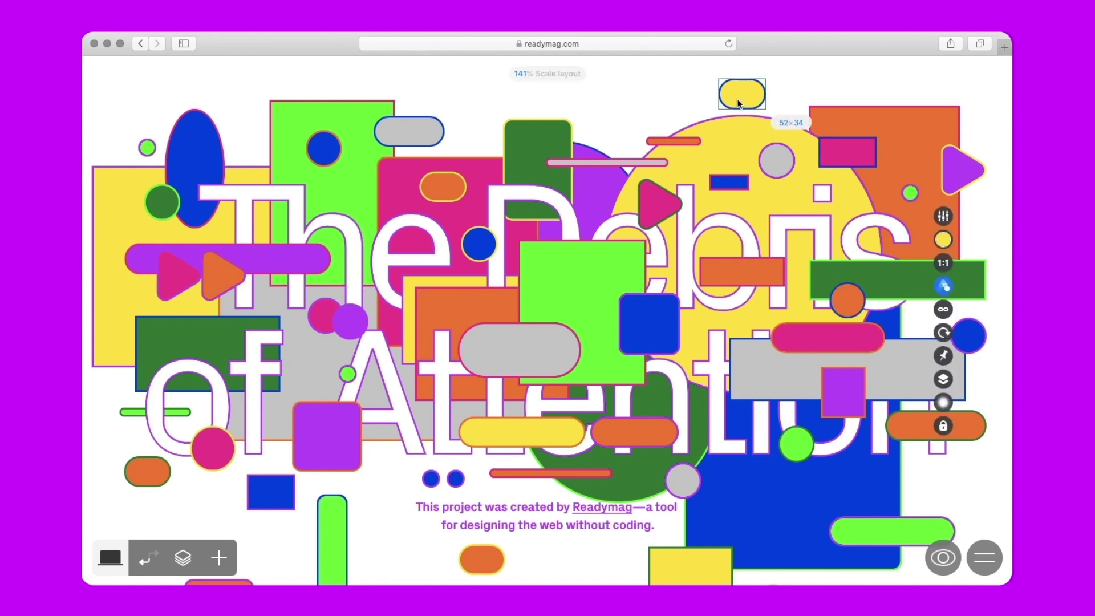
pyautogui.click(944, 285)
pyautogui.click(836, 492)
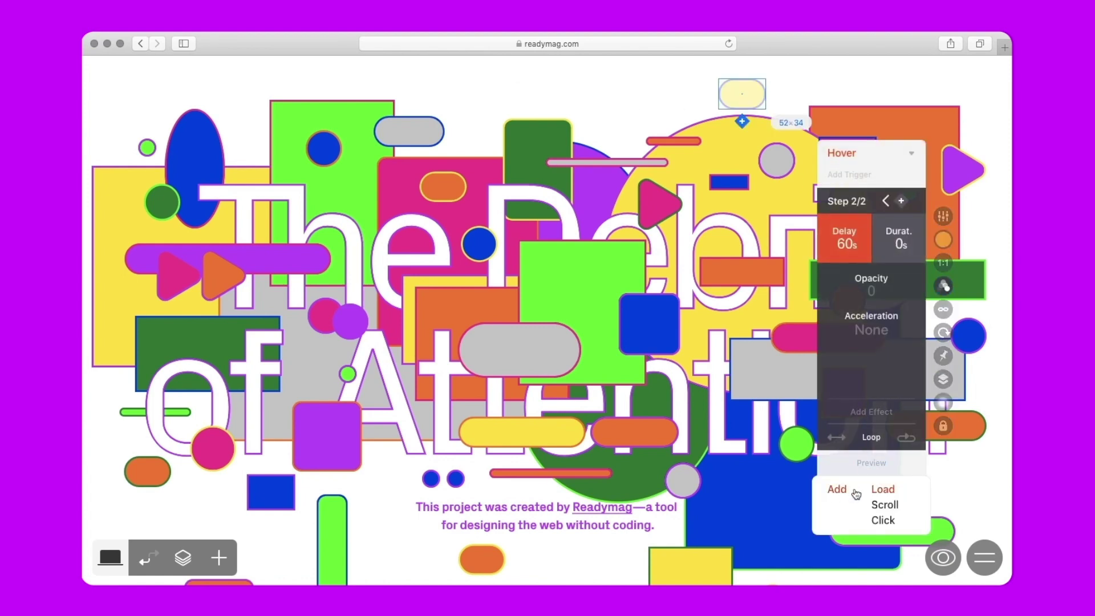
pyautogui.click(881, 490)
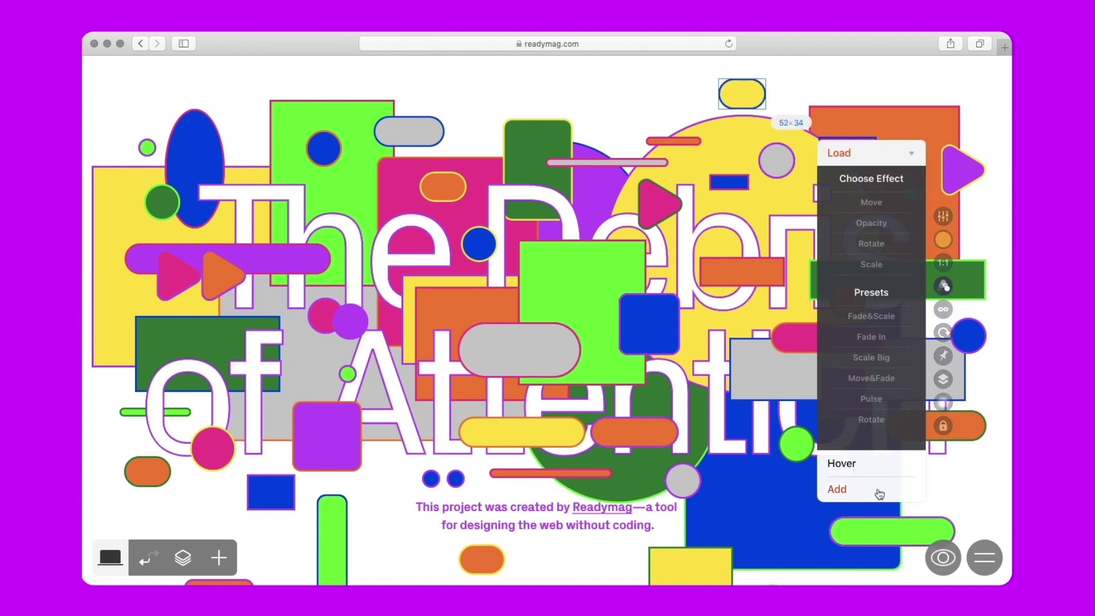
pyautogui.click(866, 245)
pyautogui.write('3')
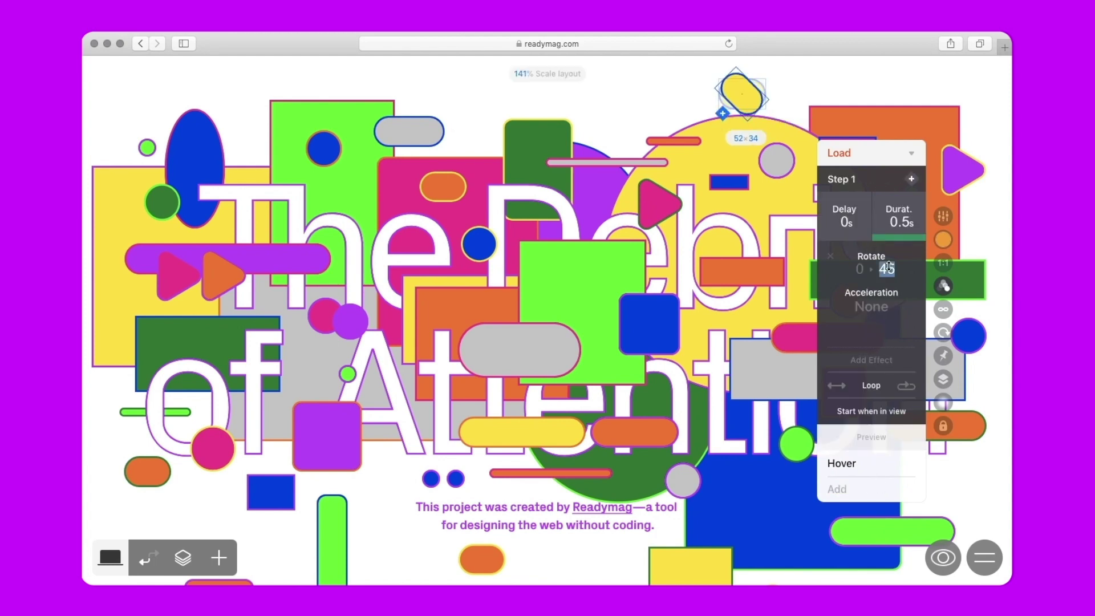
pyautogui.write('60')
pyautogui.press('Tab')
pyautogui.write('6')
pyautogui.click(871, 386)
pyautogui.click(668, 87)
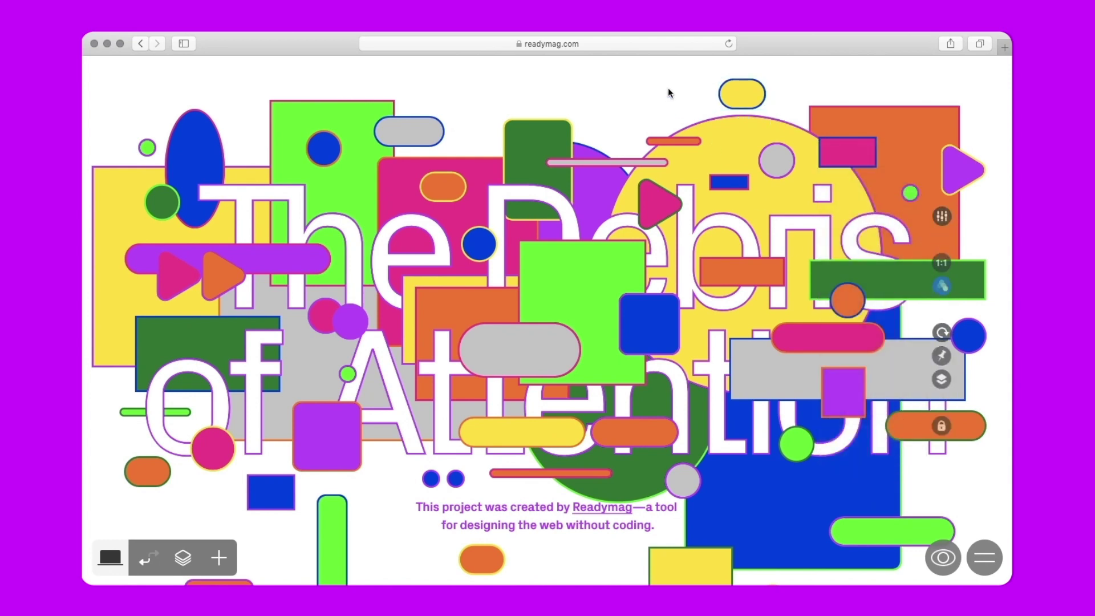
# Add a Load trigger to the thin grey bar with a Move effect from -10 to 0.
pyautogui.click(615, 160)
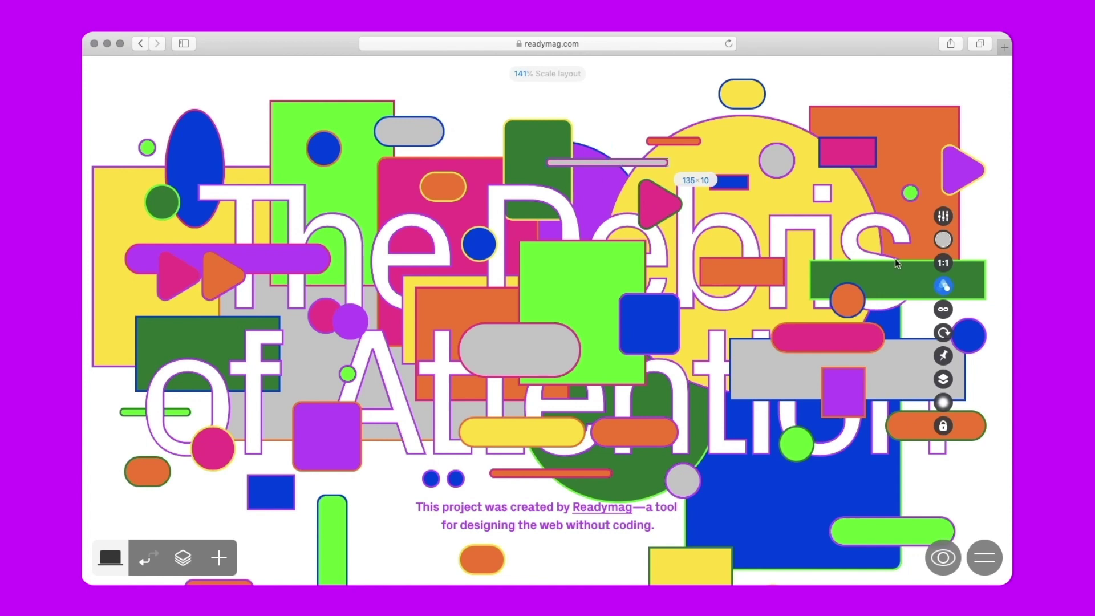
pyautogui.click(944, 286)
pyautogui.click(837, 489)
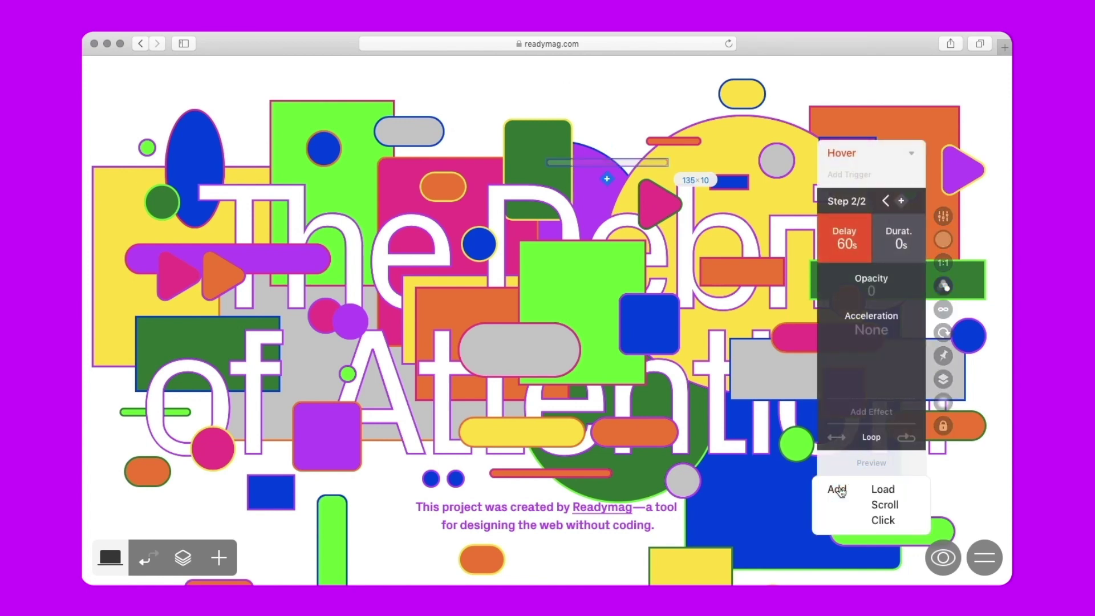
pyautogui.click(882, 491)
pyautogui.click(871, 202)
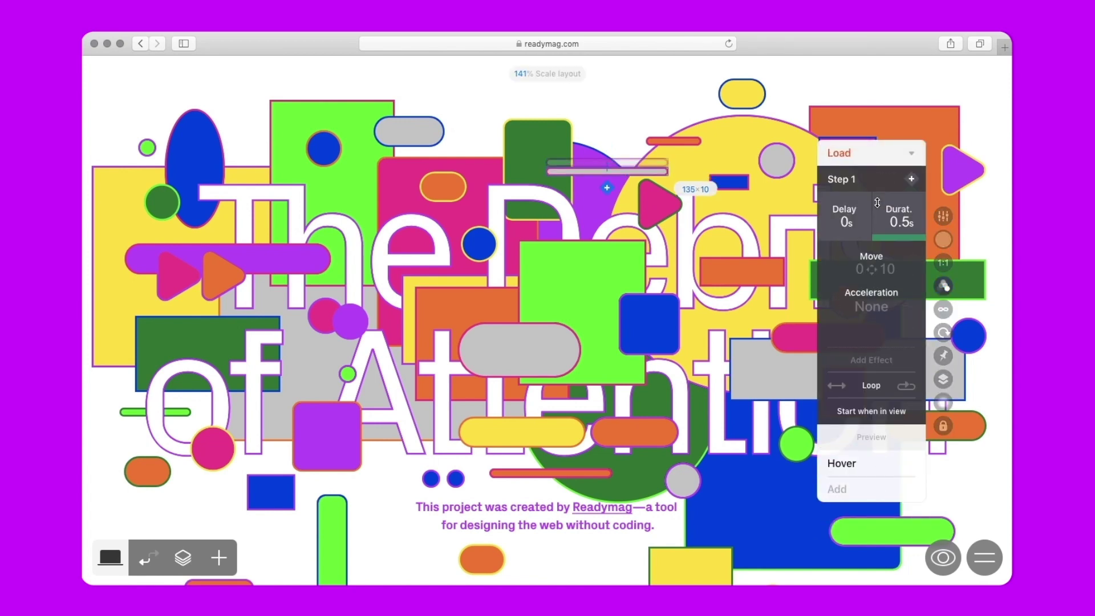
pyautogui.write('-10')
pyautogui.press('Tab')
pyautogui.write('0')
# Set the bar's move duration to 1 s and make it loop ping-pong.
pyautogui.click(897, 220)
pyautogui.write('1')
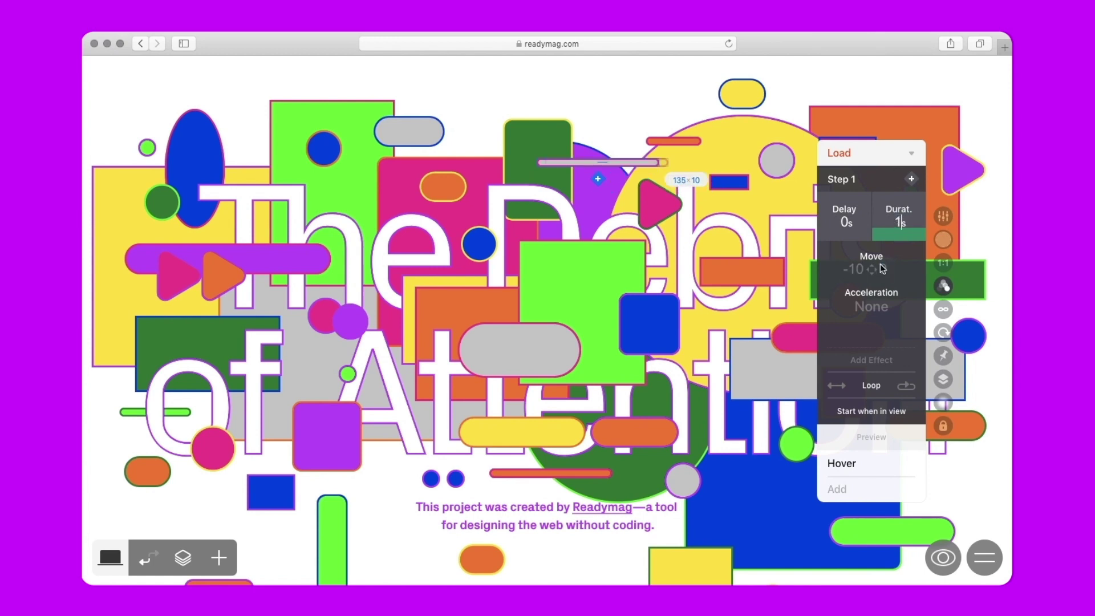
pyautogui.click(838, 386)
pyautogui.click(838, 386)
pyautogui.click(645, 81)
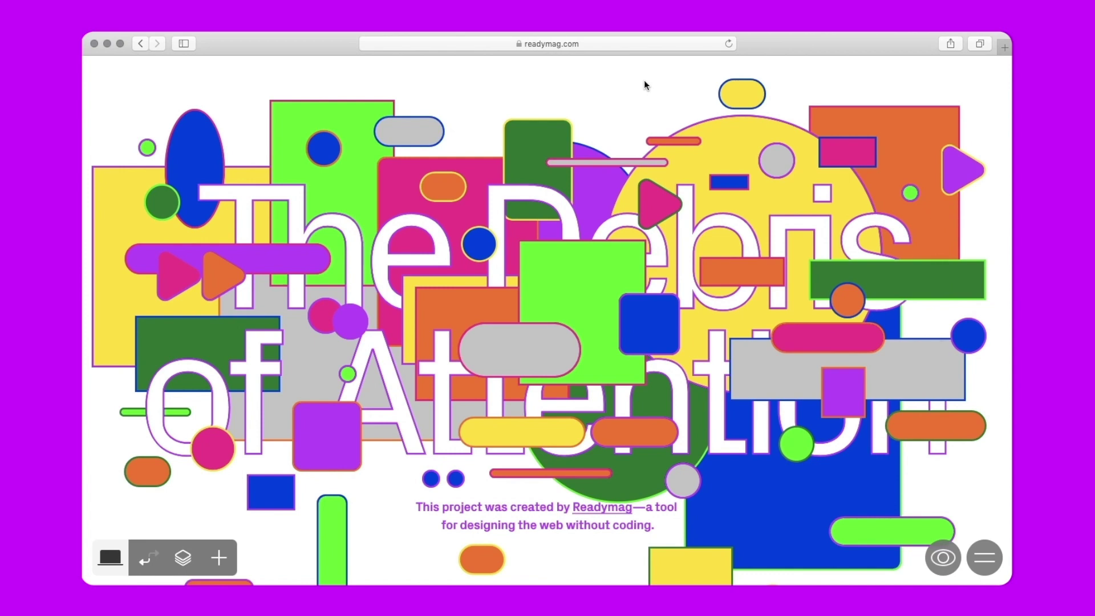